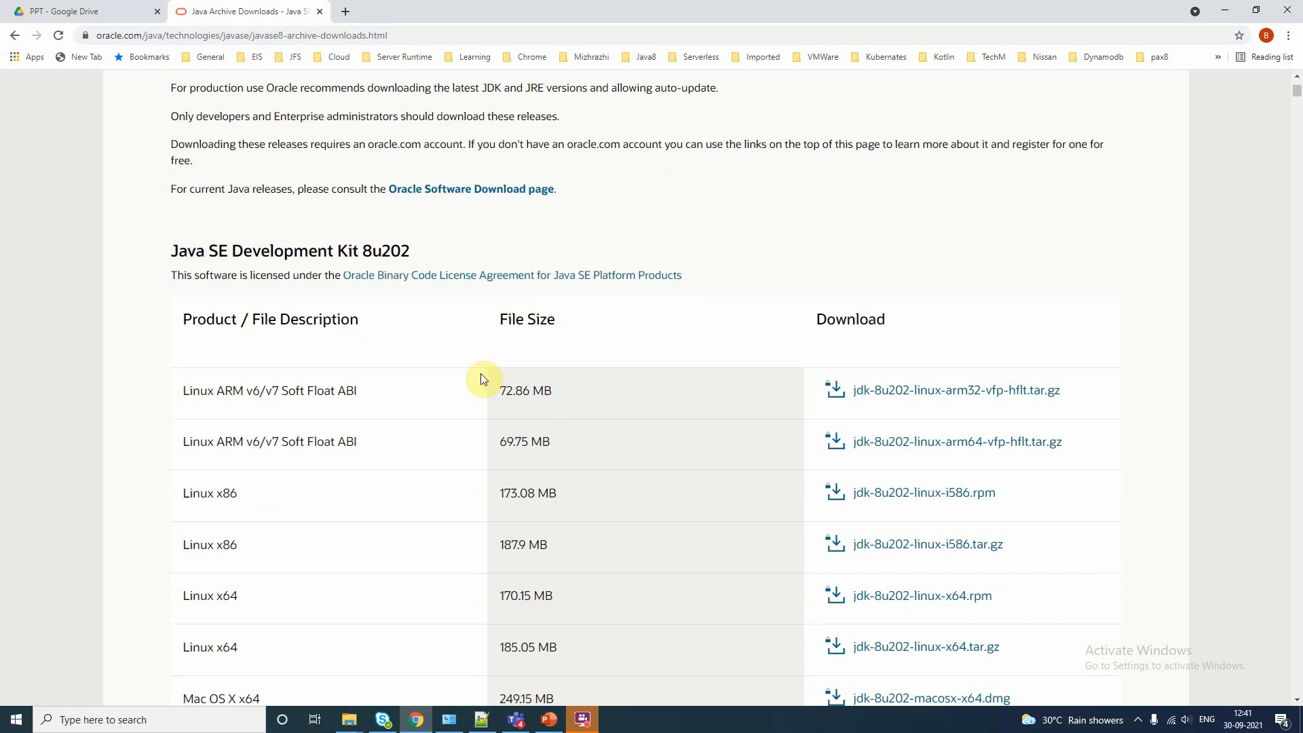
# Step: Examine the Java SE 8 archive page address and the JDK, JRE and Server JRE download lists for 8u202 and 8u201
pyautogui.click(252, 35)
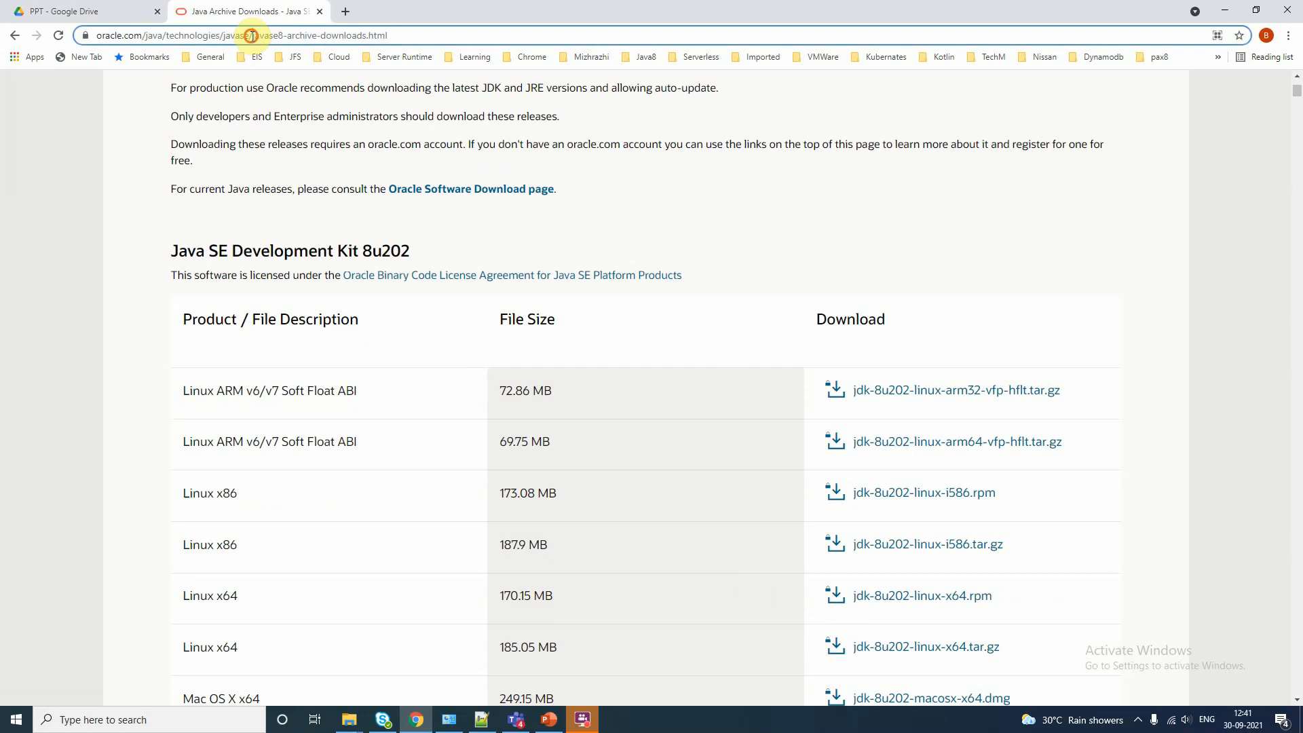
pyautogui.moveTo(253, 35); pyautogui.dragTo(291, 34)
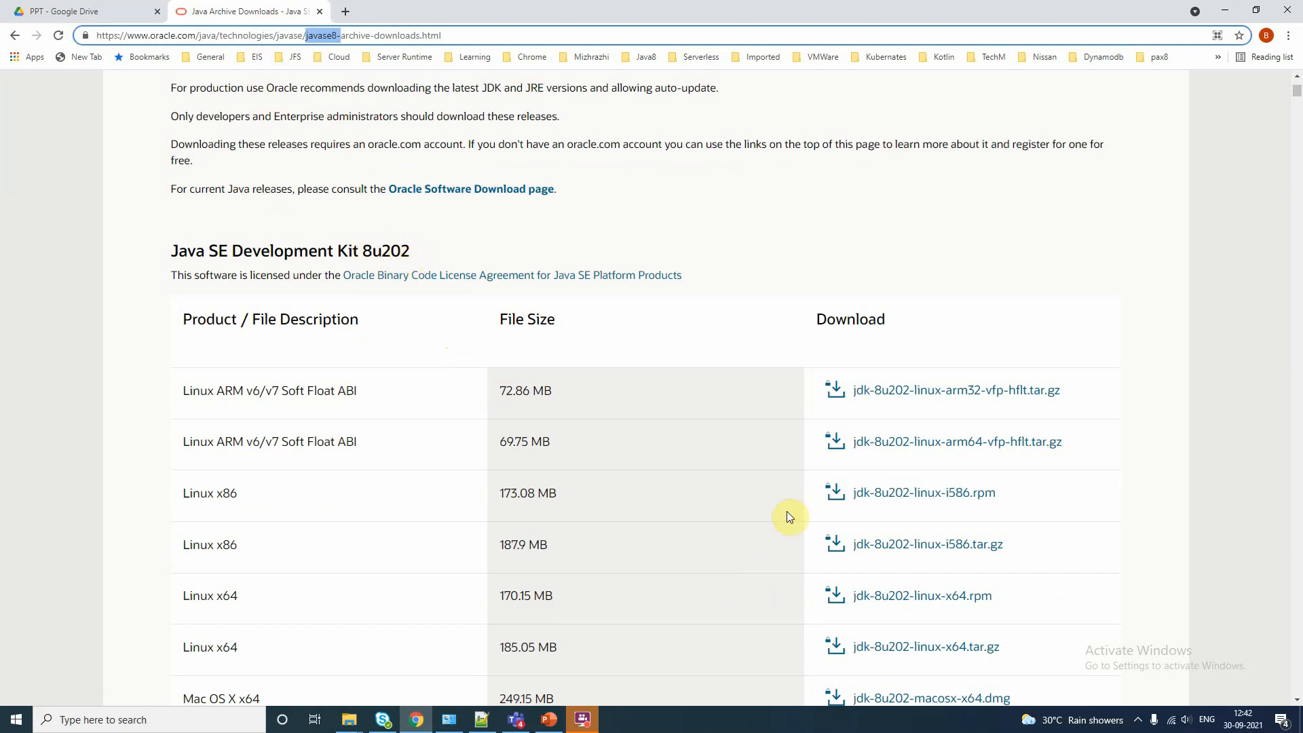
pyautogui.scroll(-6, 788, 511)
pyautogui.scroll(-3, 786, 514)
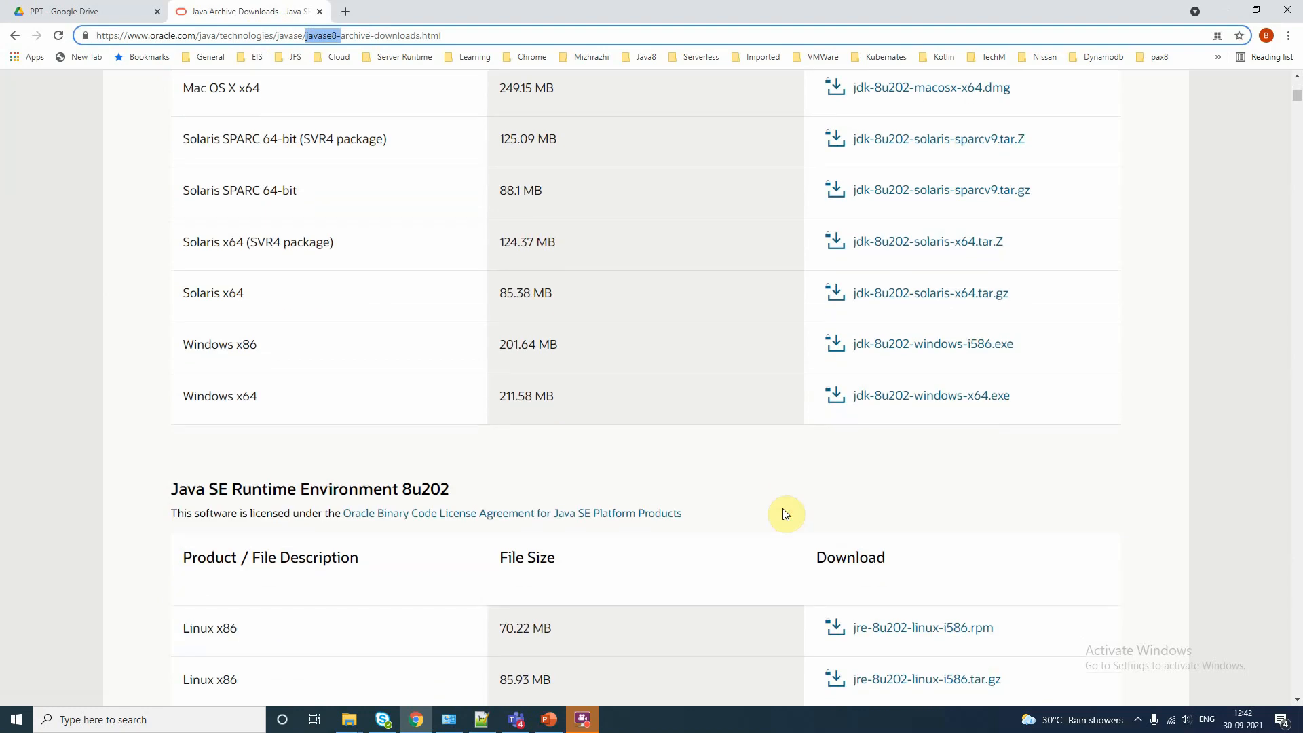
pyautogui.scroll(-7, 783, 510)
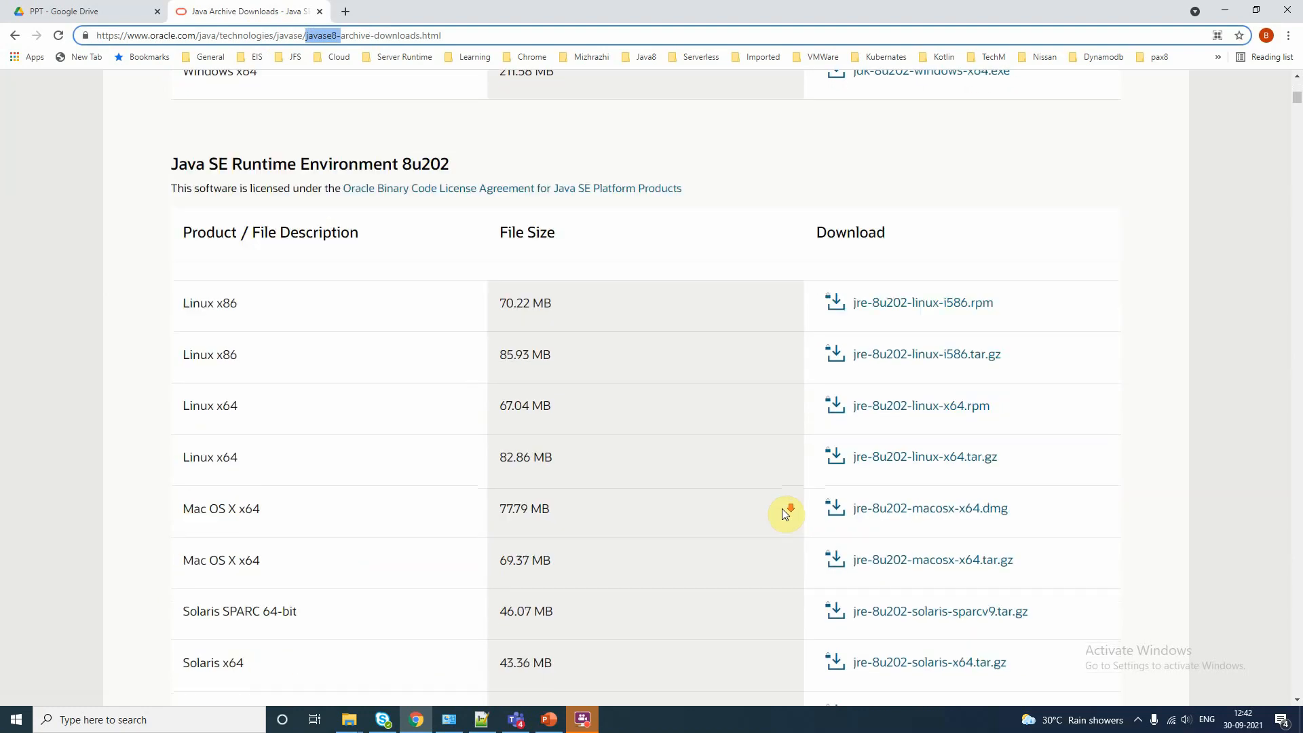
pyautogui.scroll(-5, 784, 511)
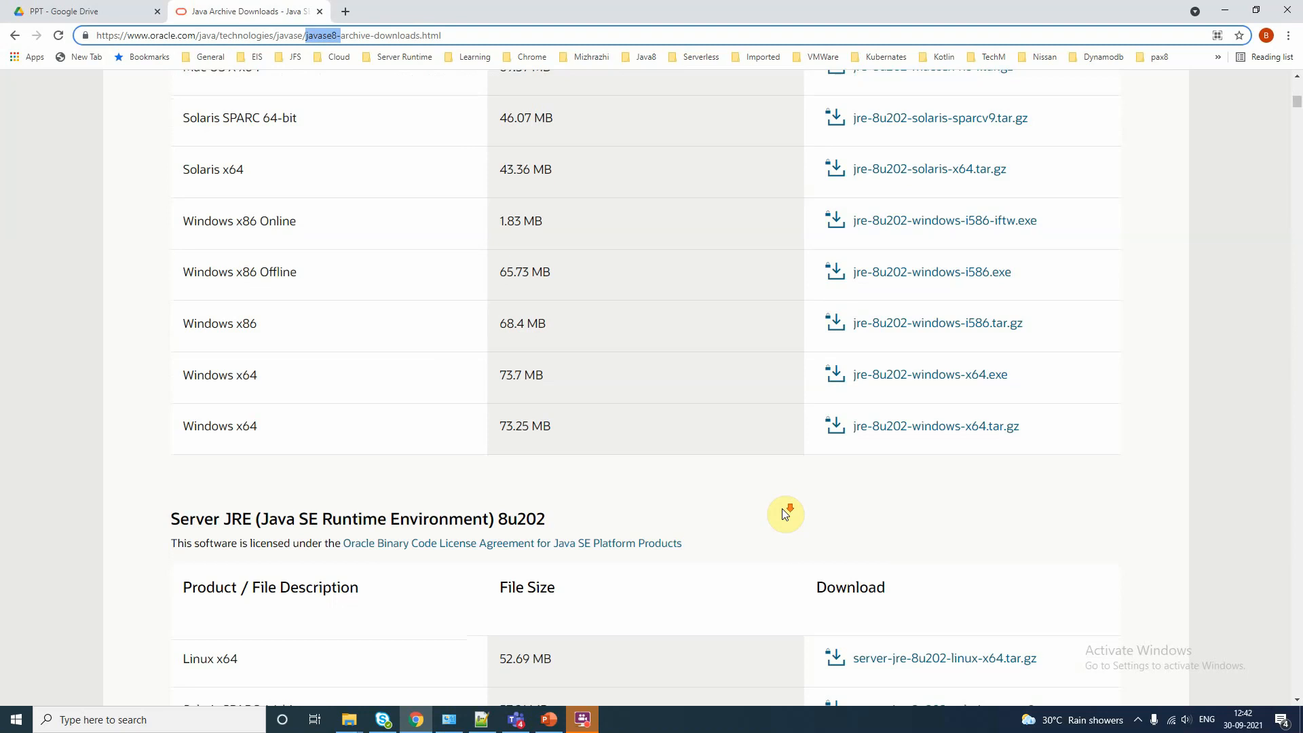
pyautogui.scroll(-7, 784, 514)
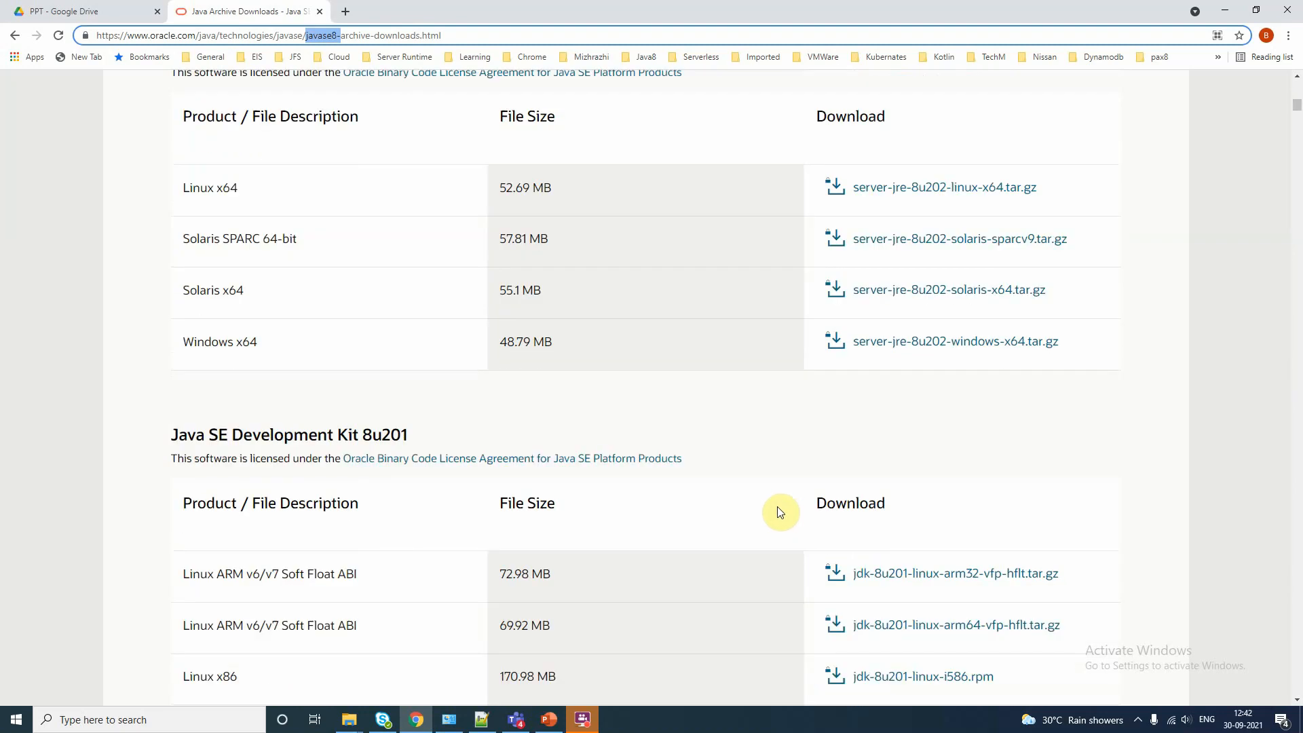
pyautogui.scroll(-4, 621, 557)
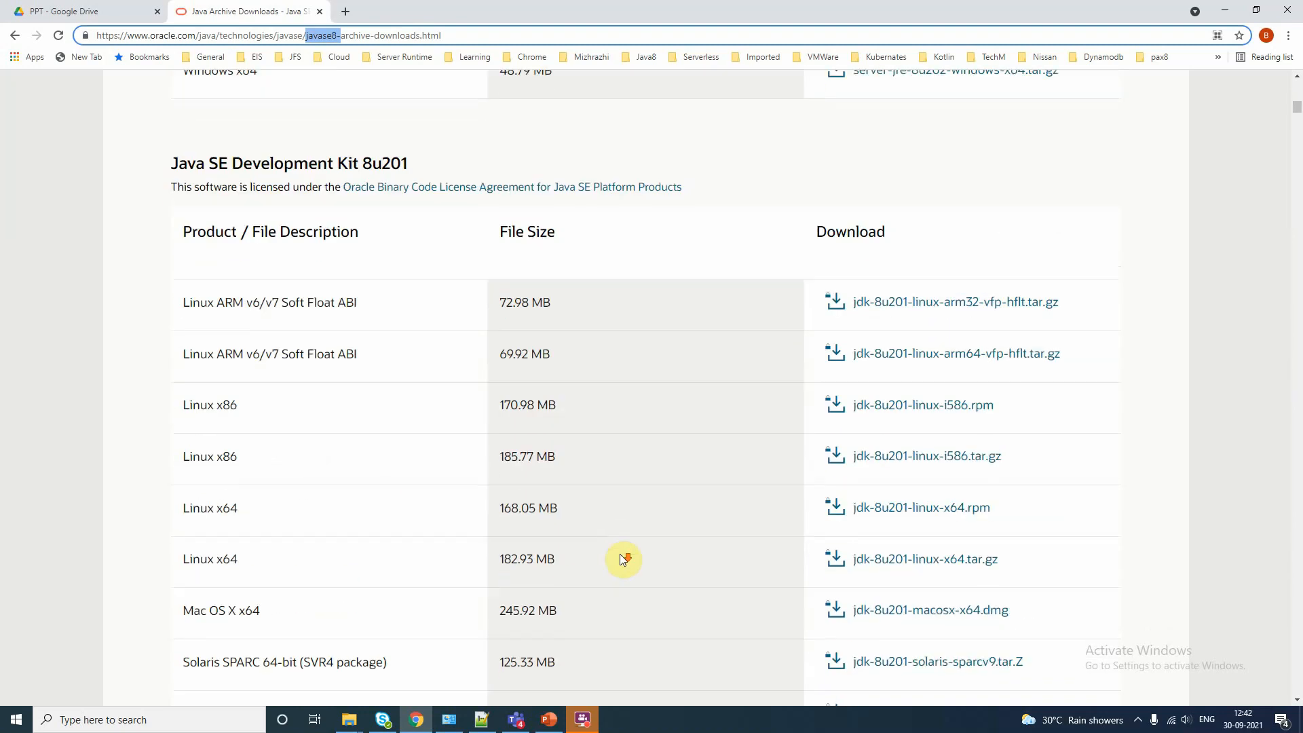
pyautogui.scroll(-20, 623, 559)
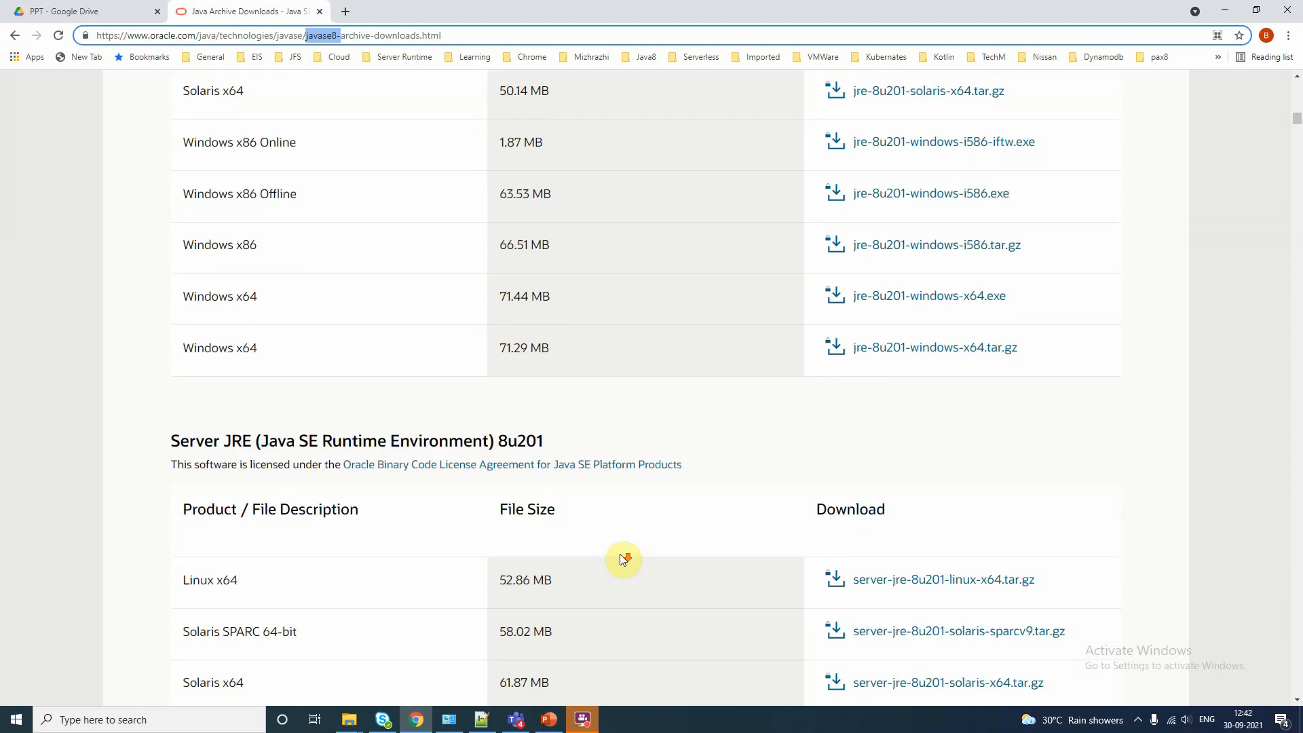
pyautogui.scroll(-4, 623, 559)
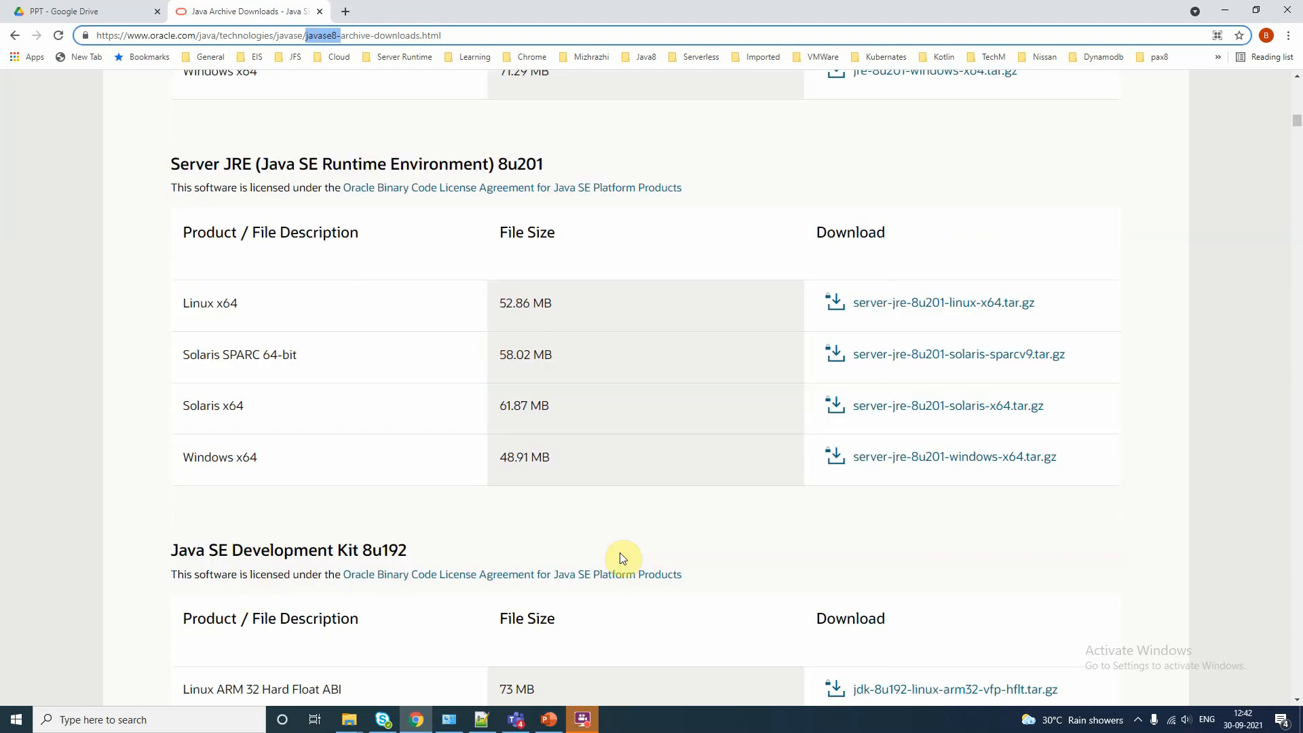
pyautogui.scroll(10, 623, 558)
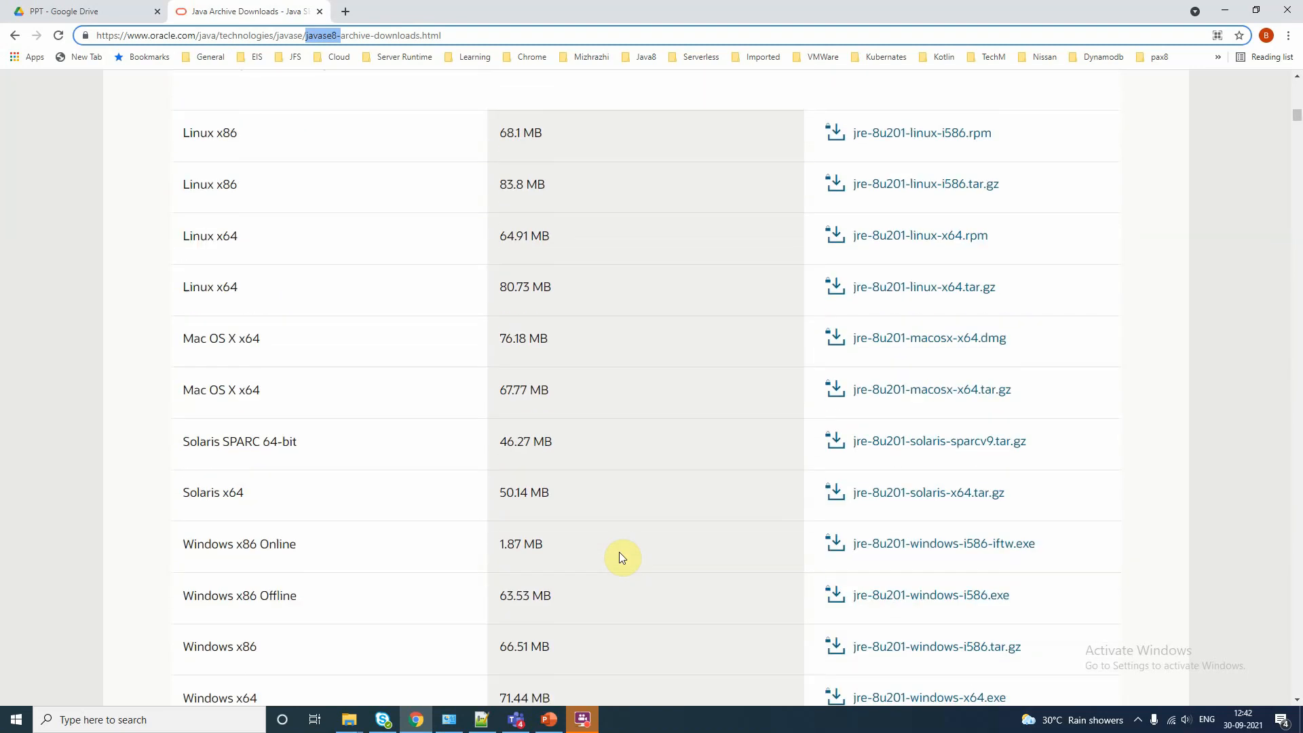
pyautogui.scroll(20, 619, 552)
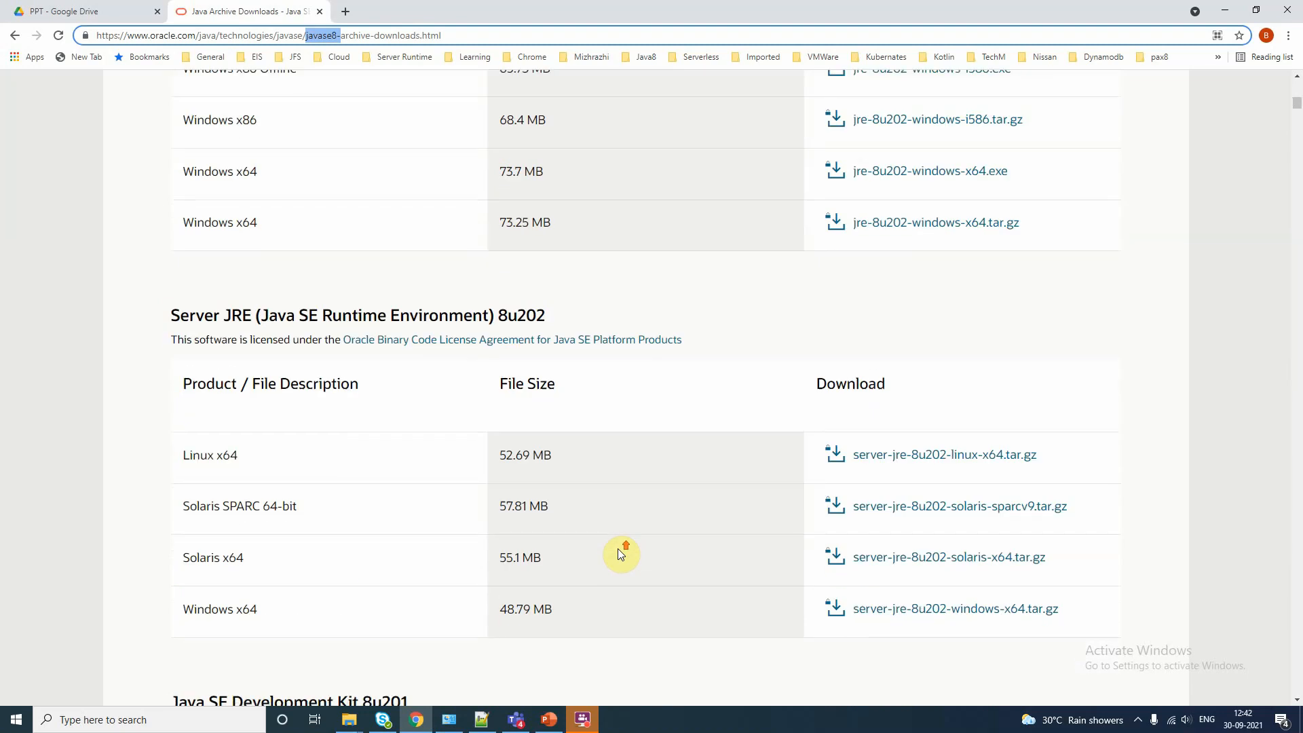
pyautogui.scroll(15, 617, 548)
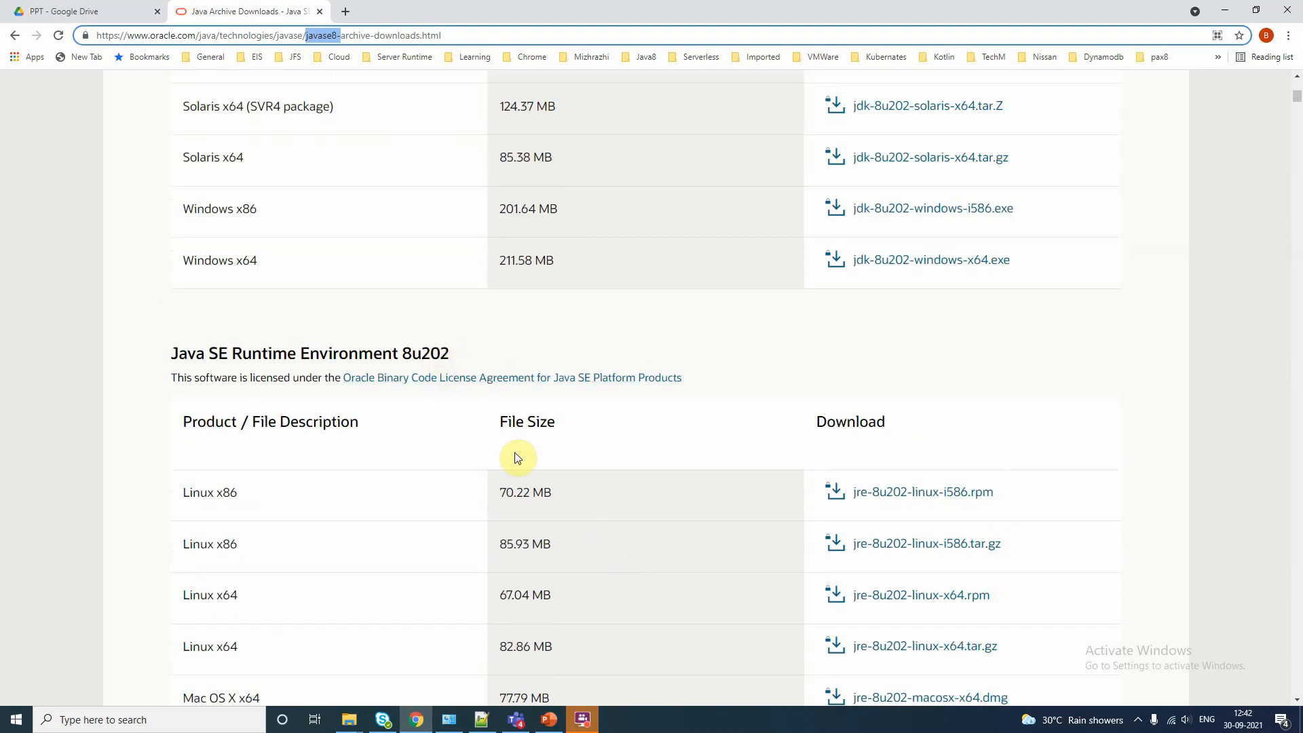
pyautogui.scroll(9, 521, 459)
pyautogui.scroll(5, 521, 459)
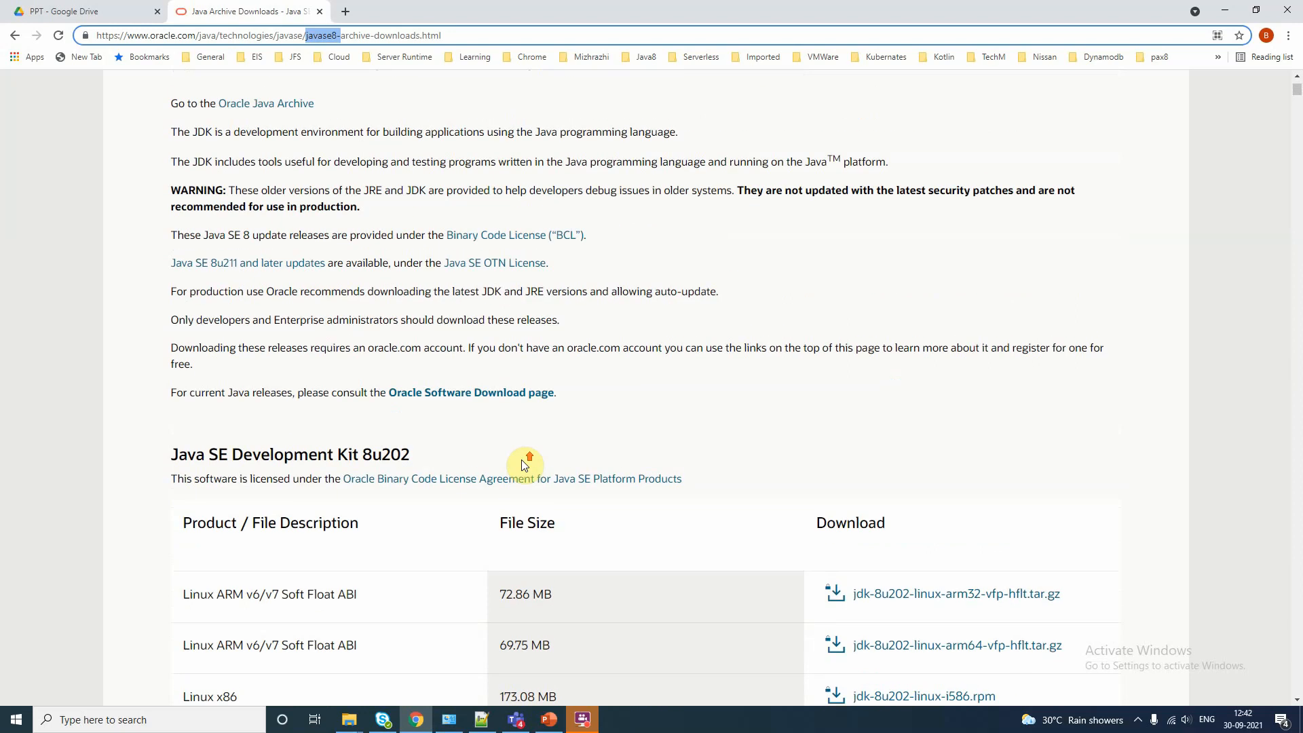
# Step: Request the Windows x64 installer jdk-8u202-windows-x64.exe from the Java SE Development Kit 8u202 list
pyautogui.scroll(-3, 521, 458)
pyautogui.scroll(-1, 521, 458)
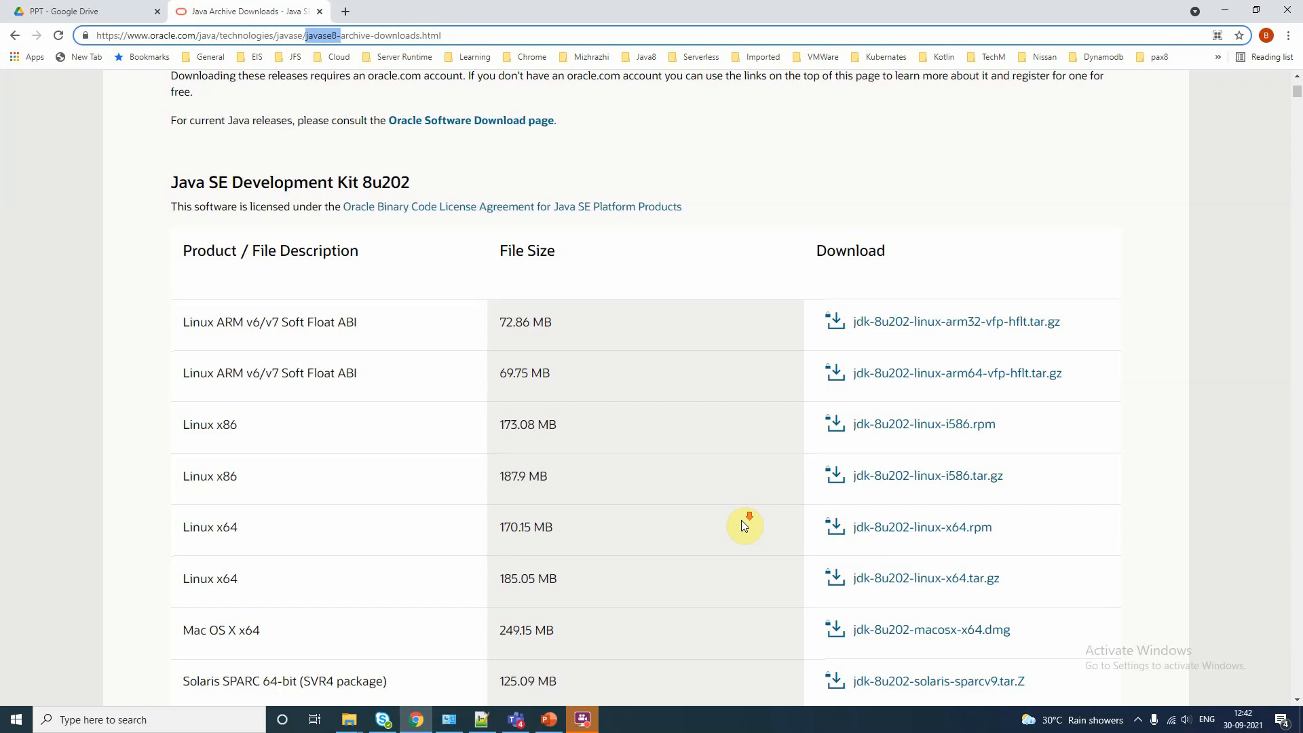
pyautogui.scroll(-1, 743, 526)
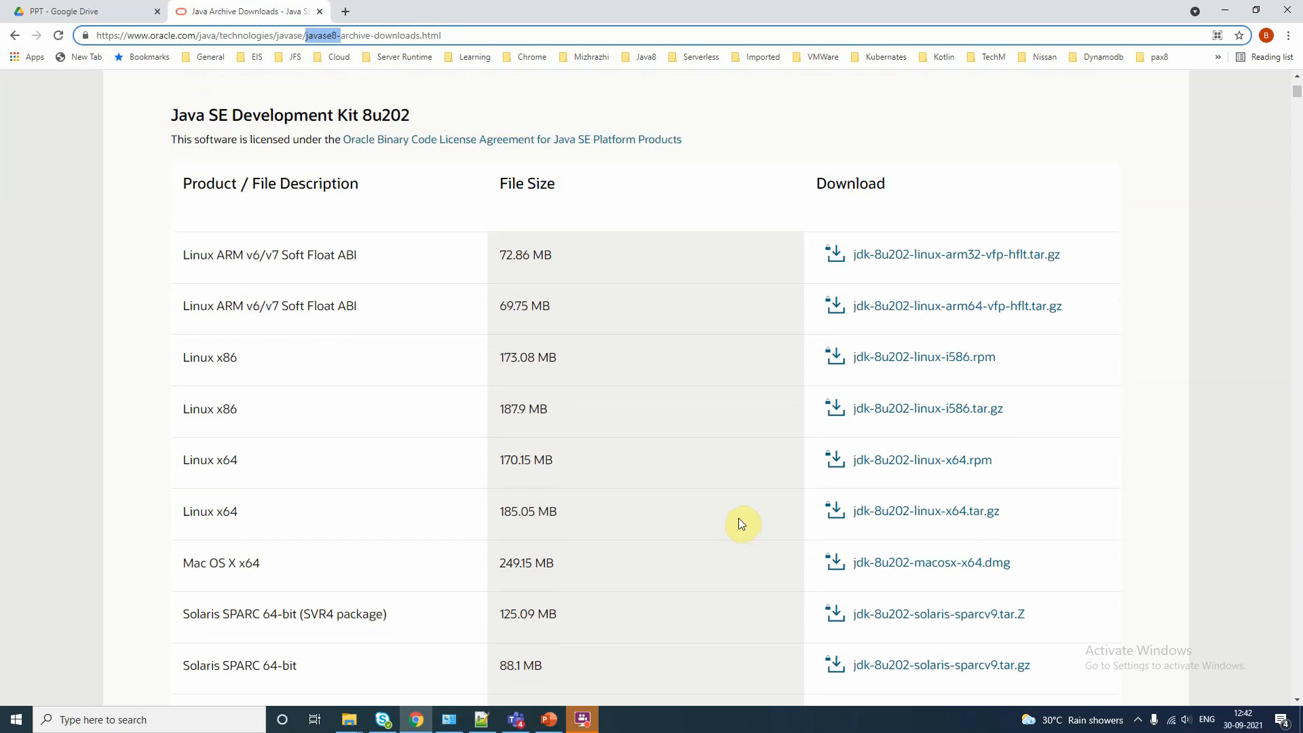
pyautogui.scroll(-3, 741, 523)
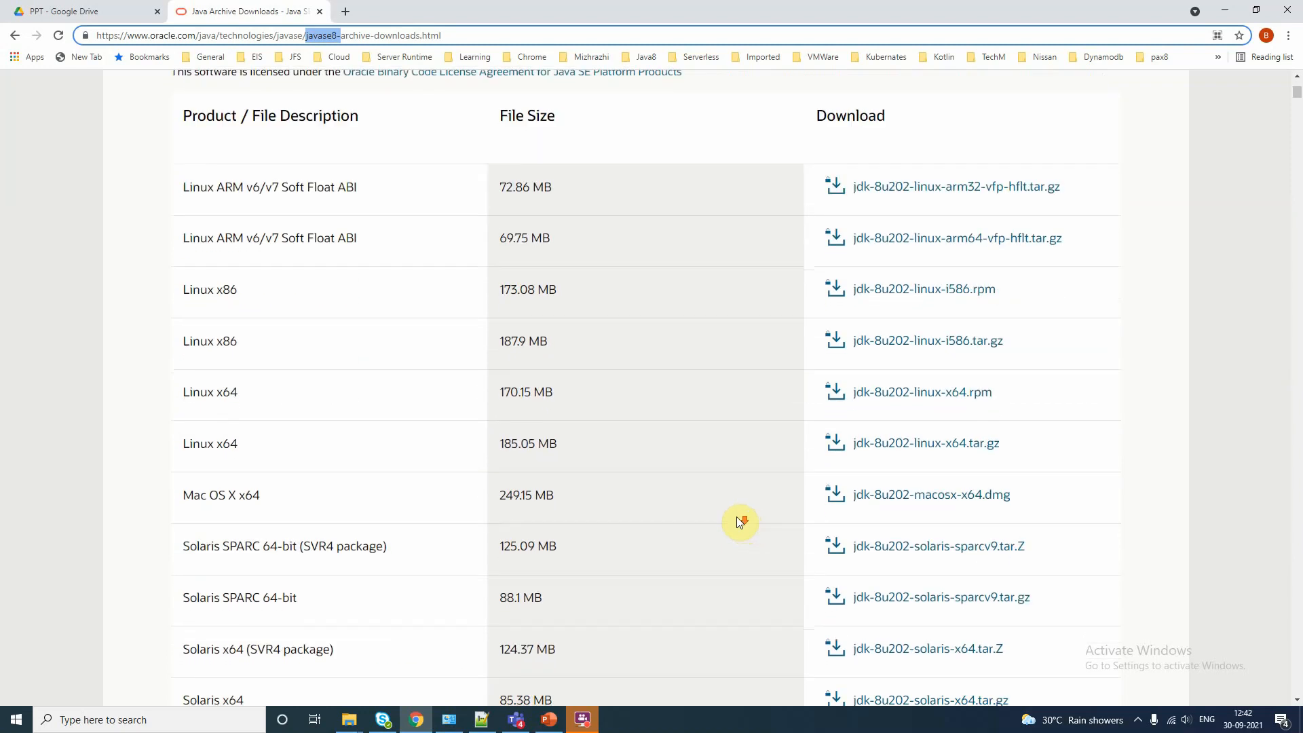
pyautogui.scroll(-2, 740, 521)
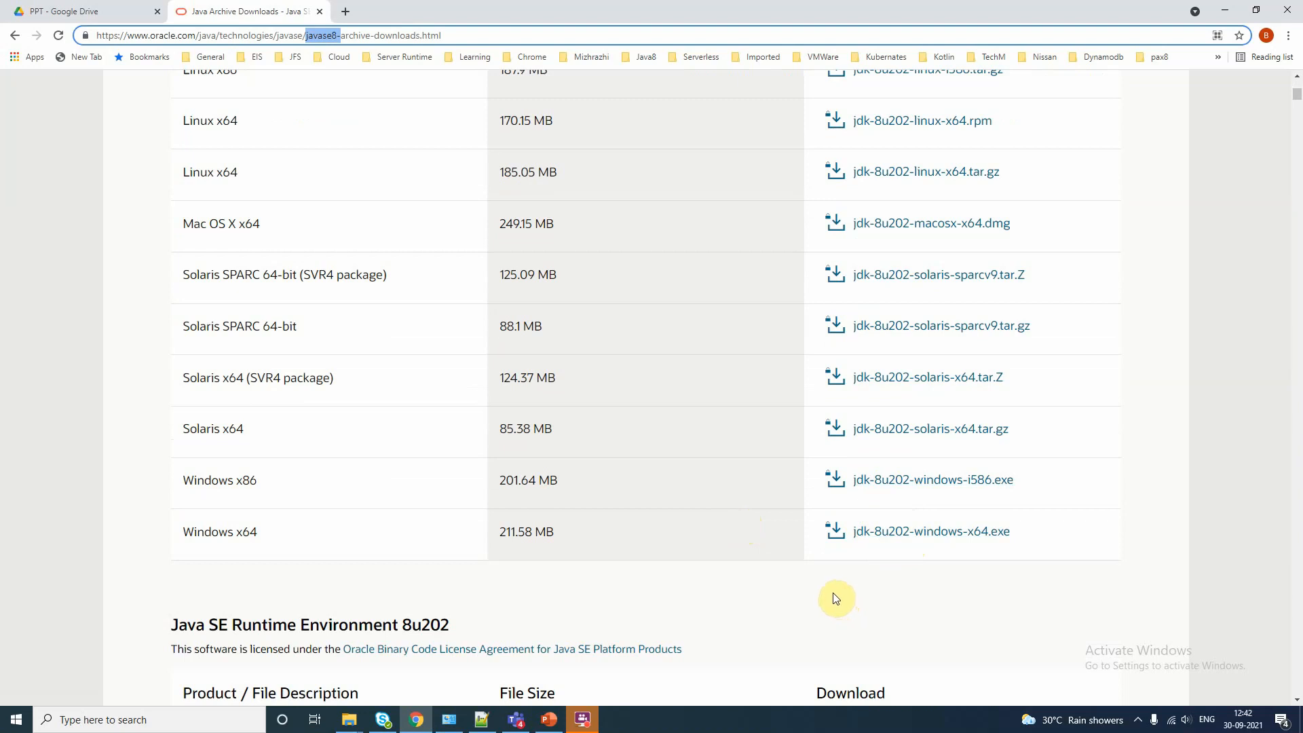
pyautogui.click(917, 539)
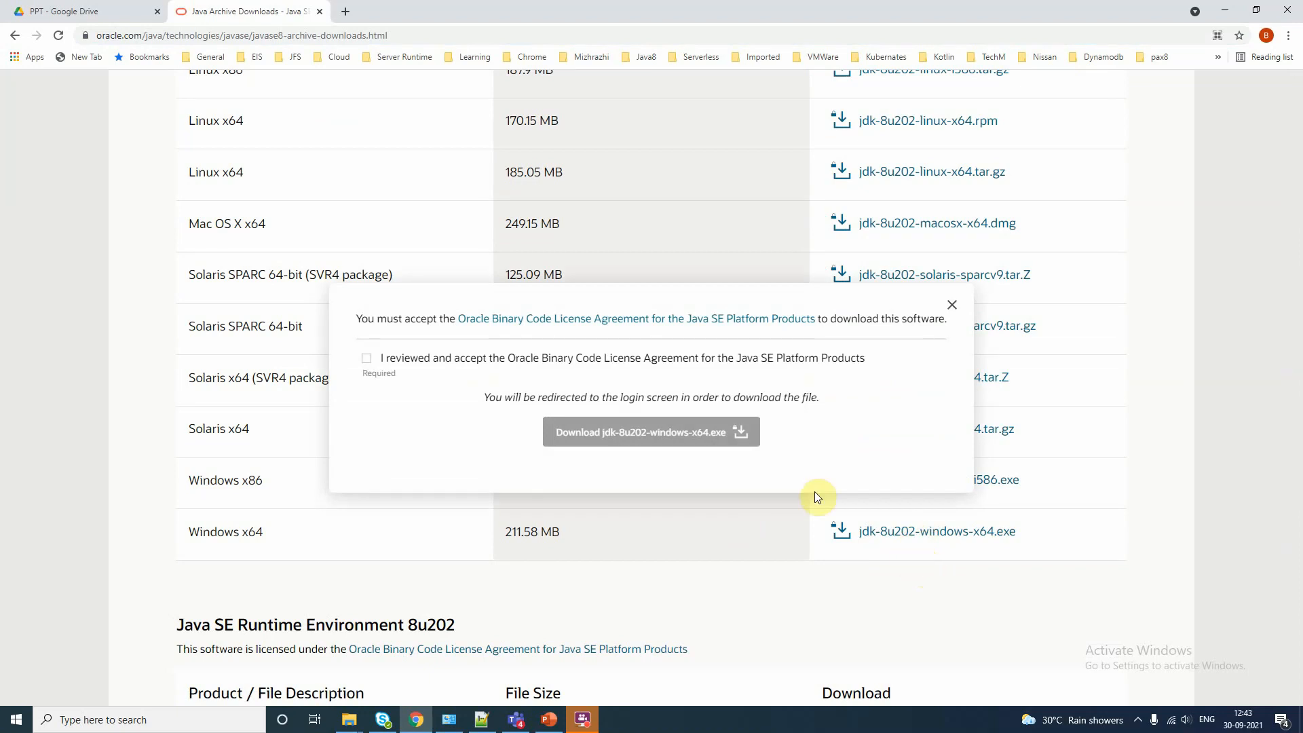
# Step: Check the JDK Installation slide in PowerPoint, return to Chrome, accept the Oracle Binary Code License Agreement and proceed with the installer download
pyautogui.click(550, 720)
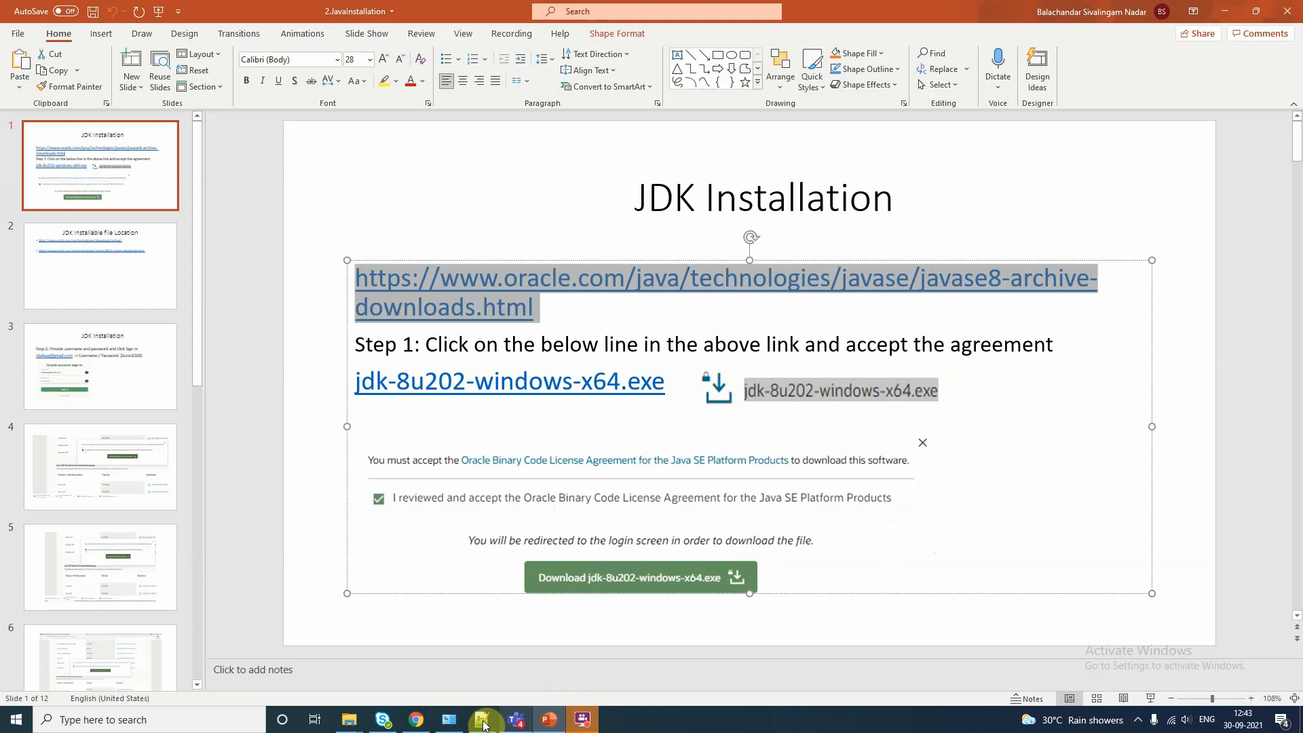
pyautogui.click(416, 719)
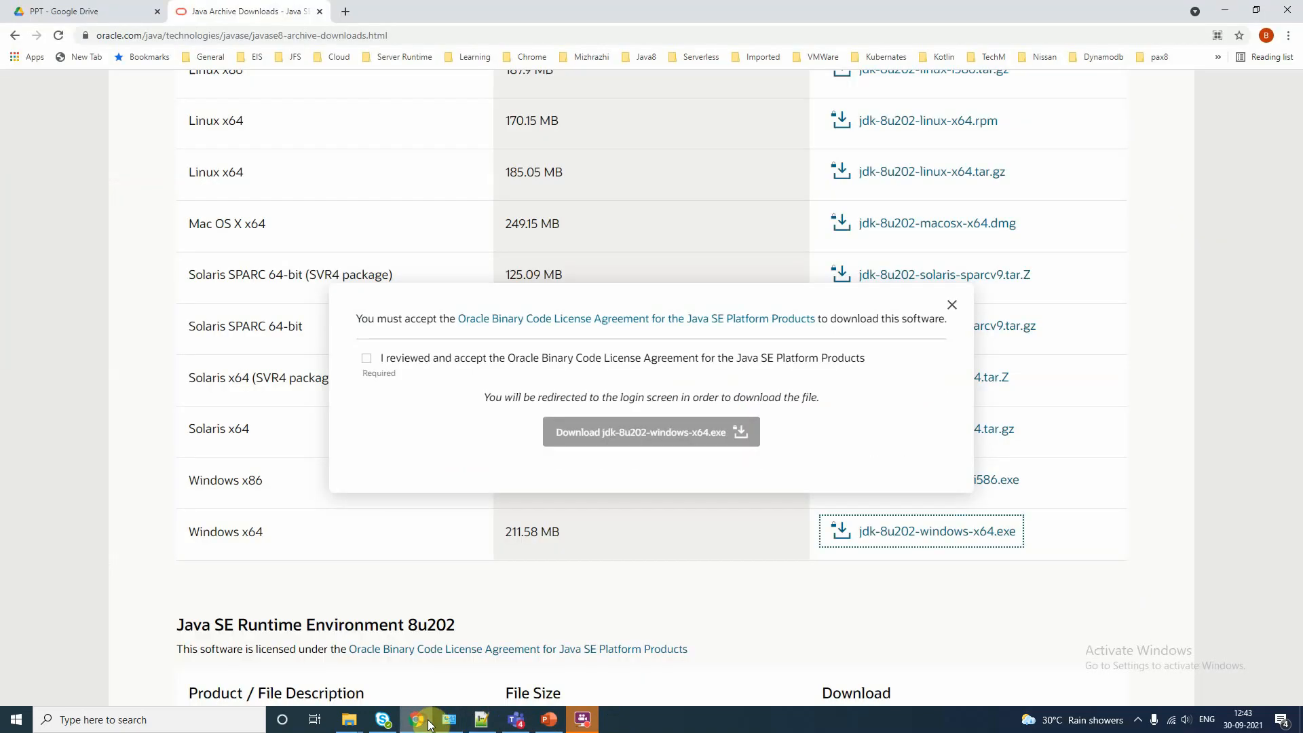
pyautogui.click(366, 359)
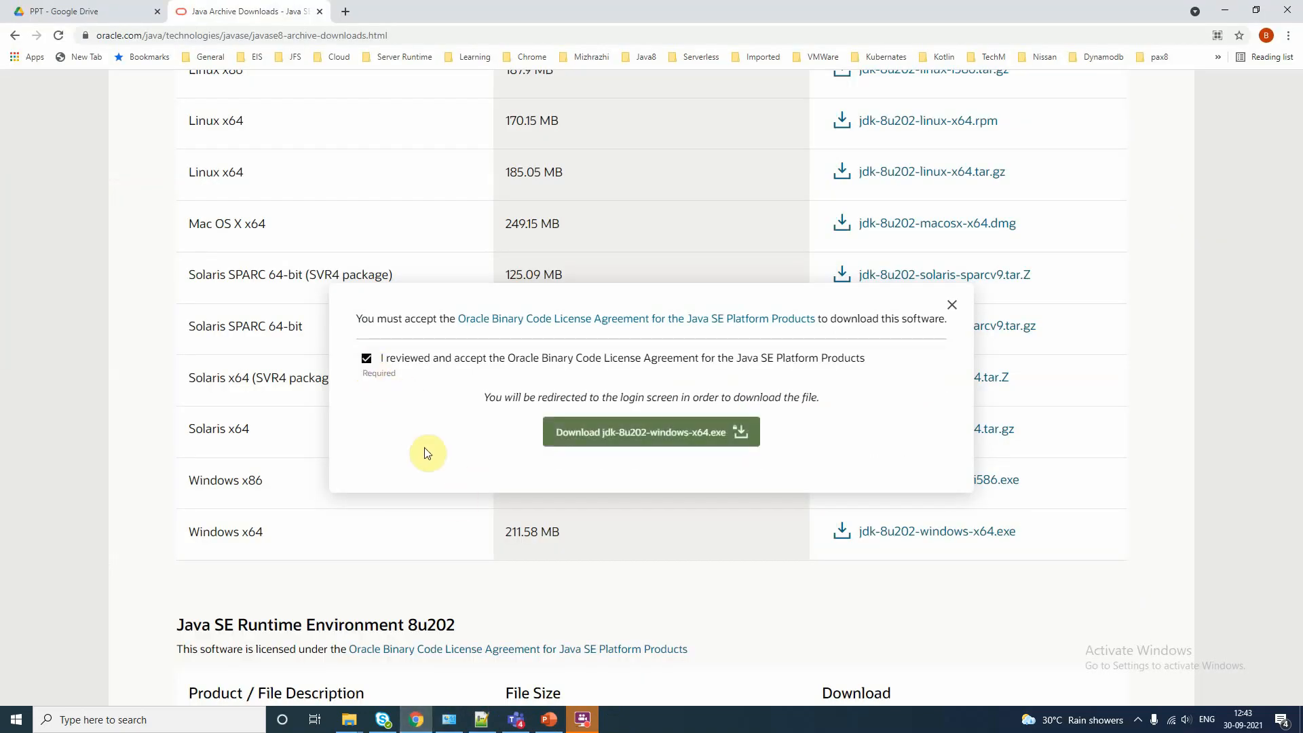
pyautogui.click(628, 440)
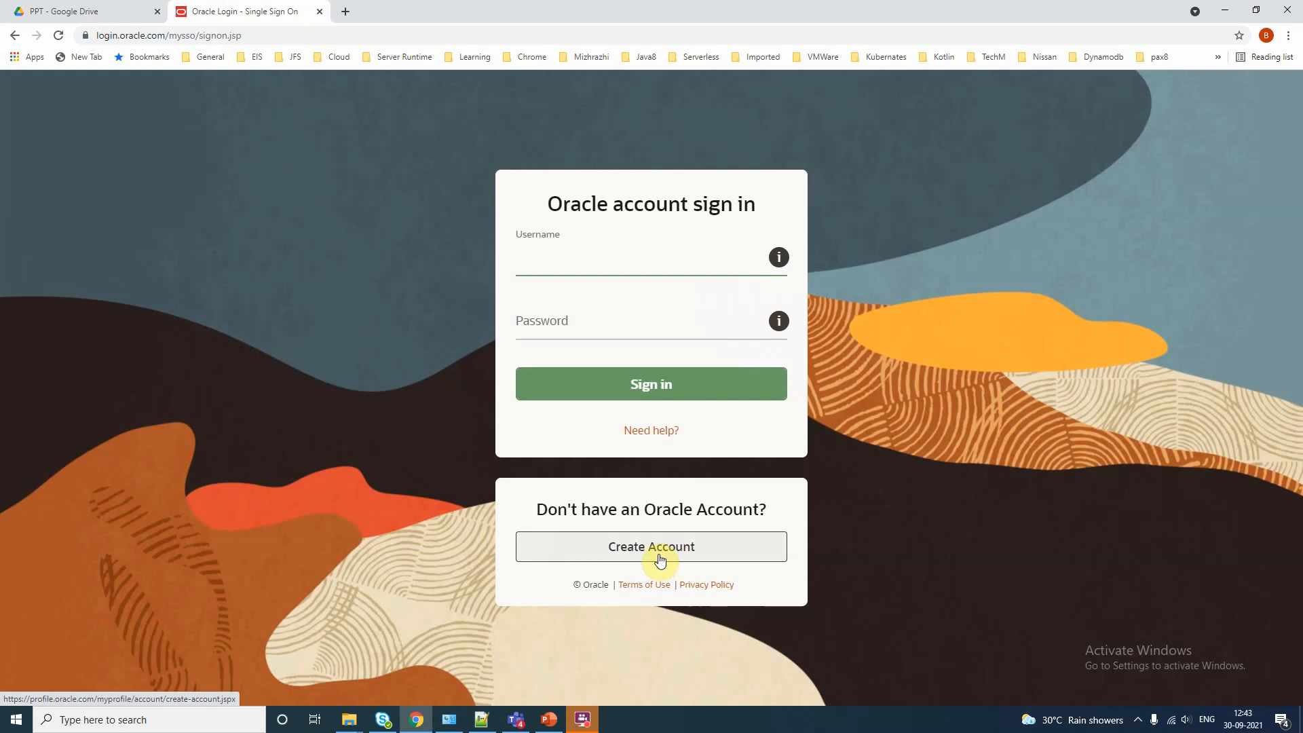
# Step: Copy the account username from the Step 2 slide in PowerPoint and paste it into the Username field of the Oracle sign-in page in Chrome
pyautogui.click(549, 721)
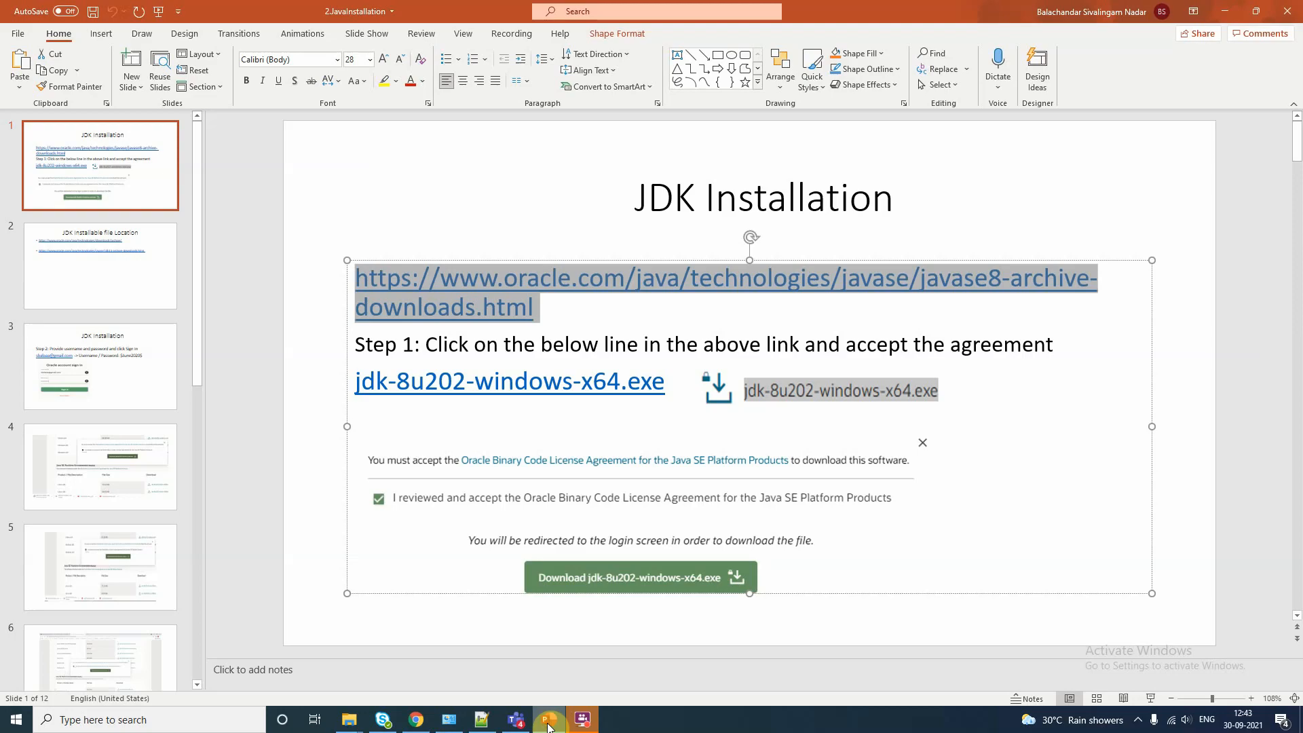
pyautogui.click(40, 390)
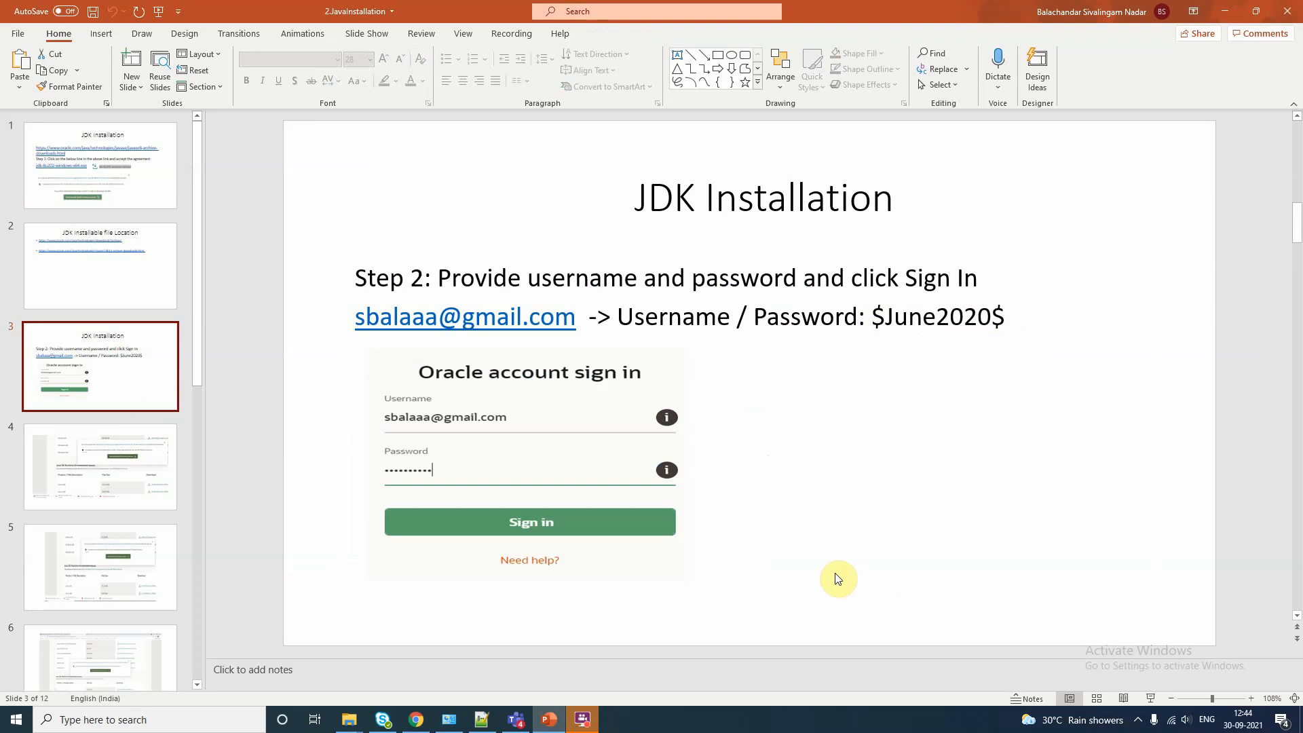
pyautogui.moveTo(576, 321); pyautogui.dragTo(397, 314)
pyautogui.hotkey('ctrl', 'c')
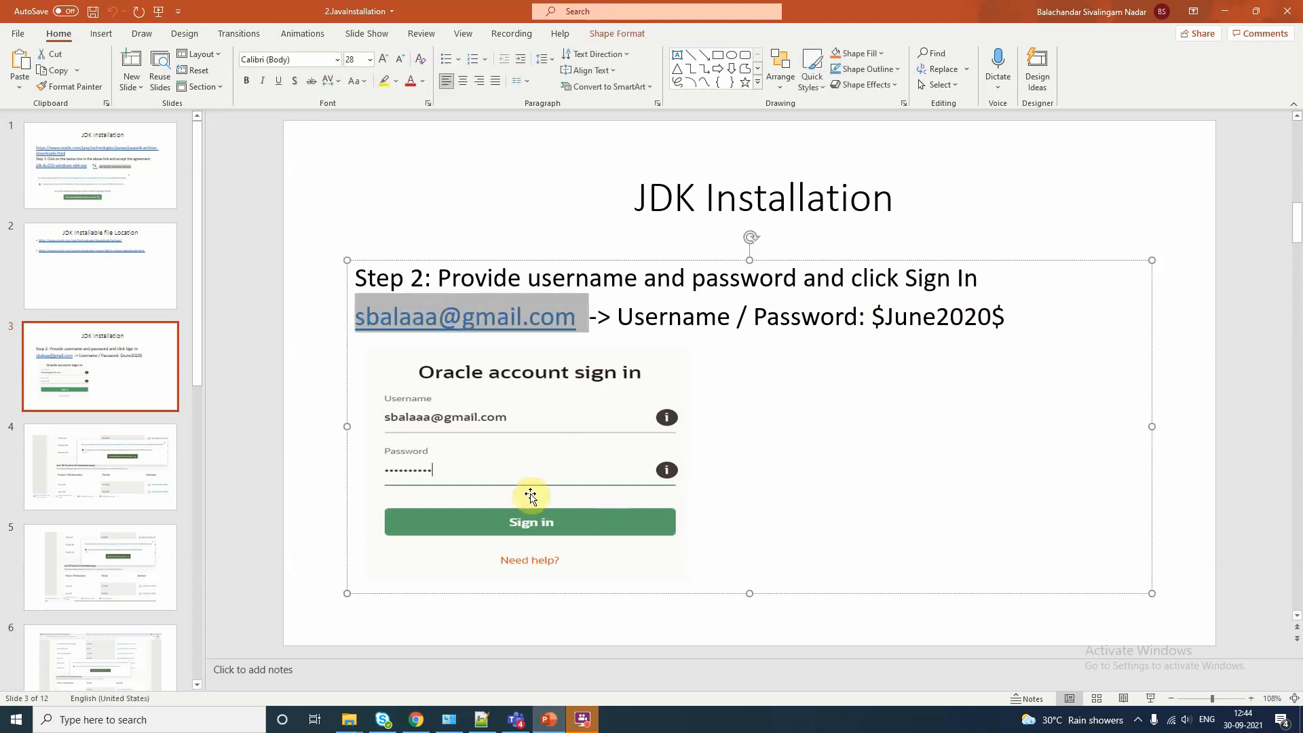
pyautogui.click(416, 719)
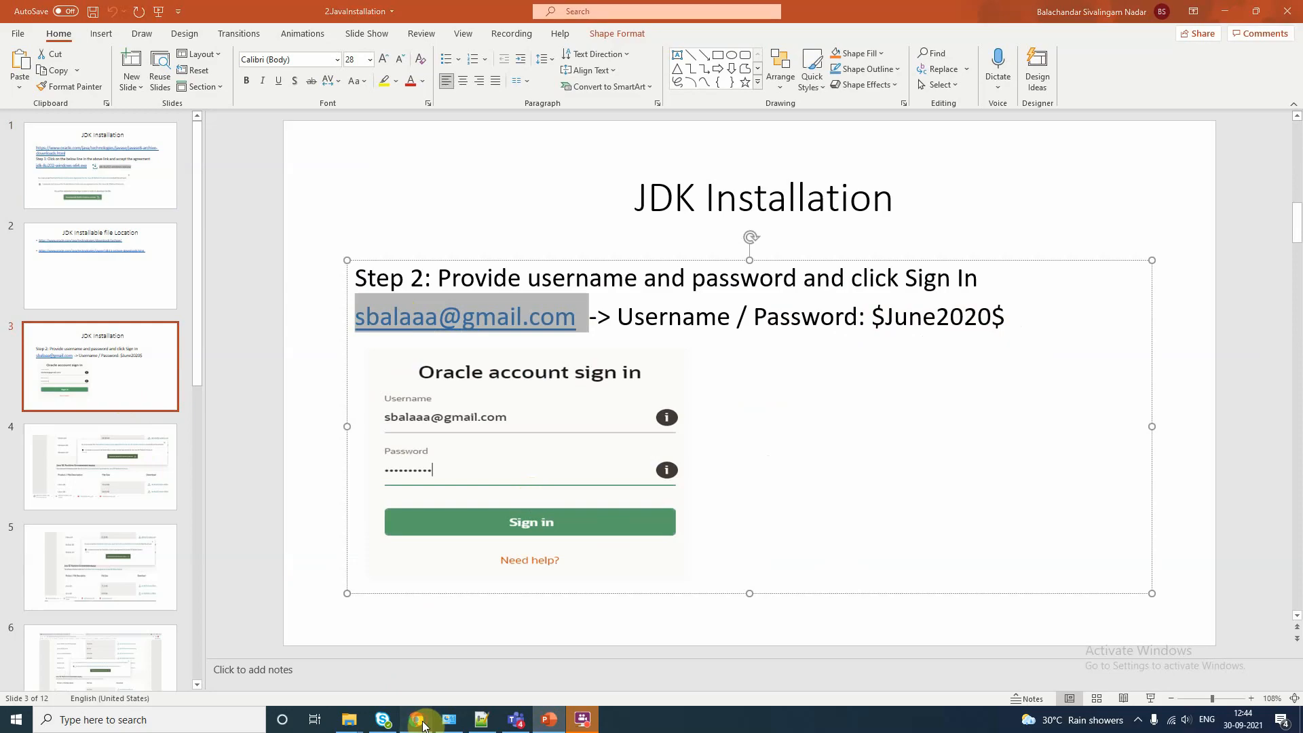
pyautogui.click(591, 263)
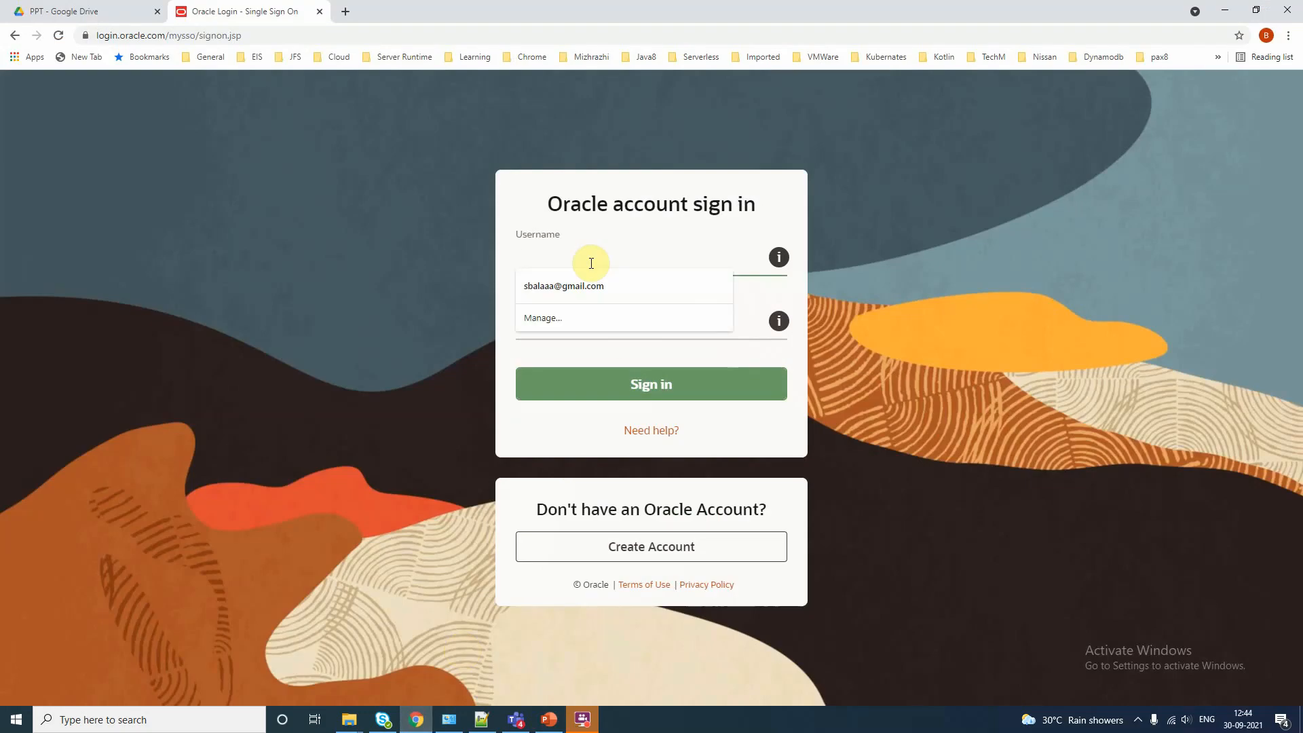
pyautogui.hotkey('ctrl', 'v')
# Step: Copy the account password from the PowerPoint slide into the Password field of the Oracle sign-in page in Chrome and sign in
pyautogui.click(549, 720)
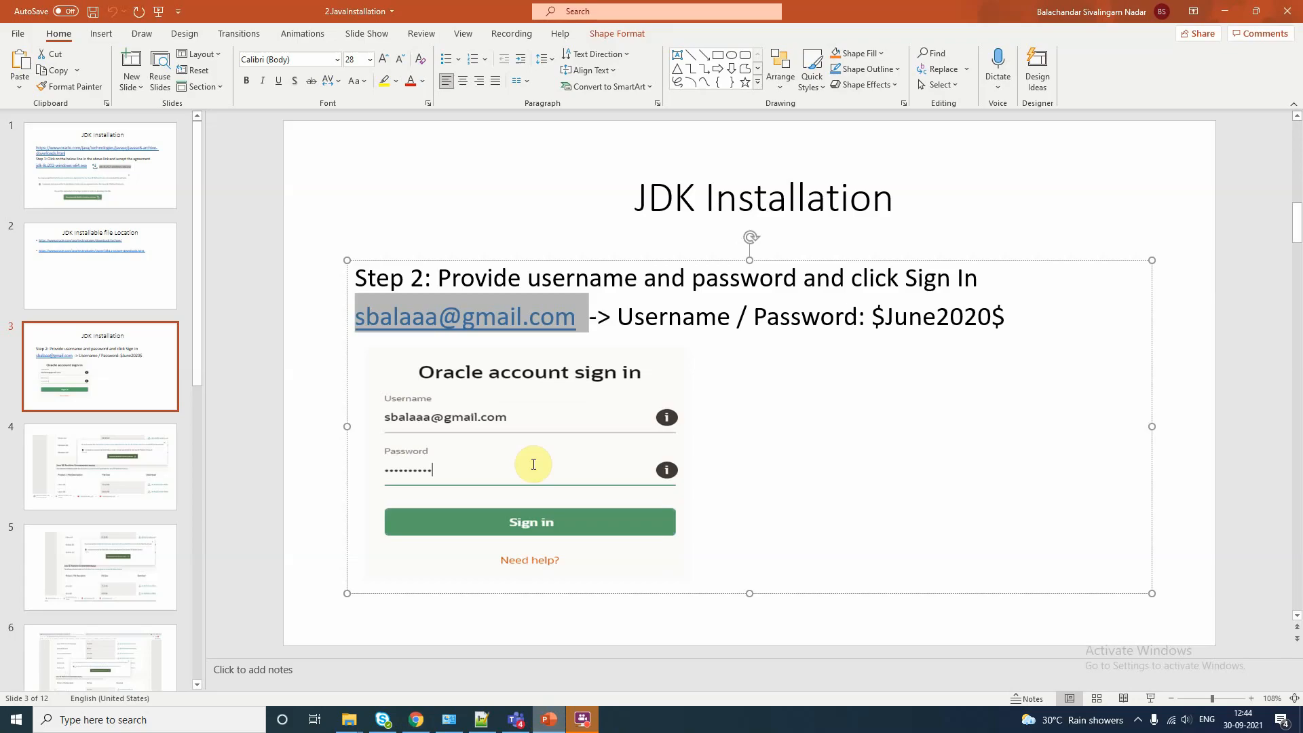
pyautogui.moveTo(872, 318); pyautogui.dragTo(990, 317)
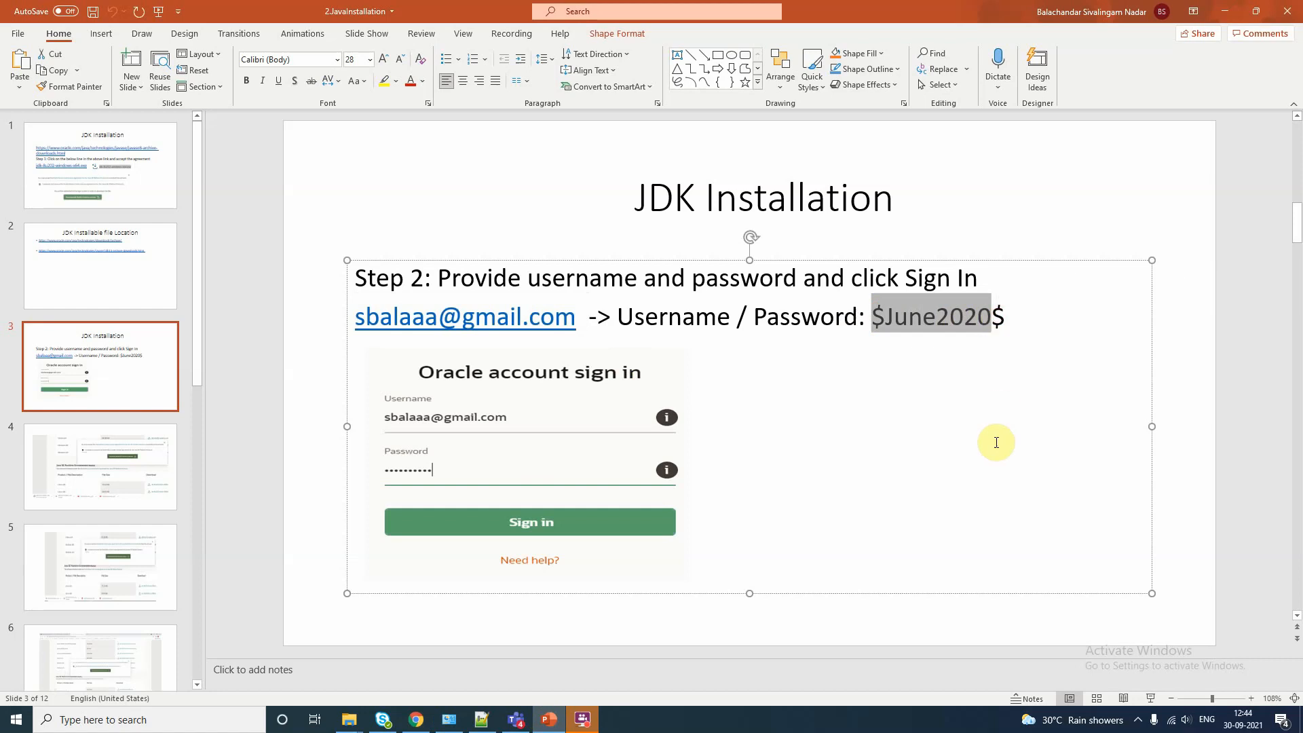
pyautogui.click(549, 719)
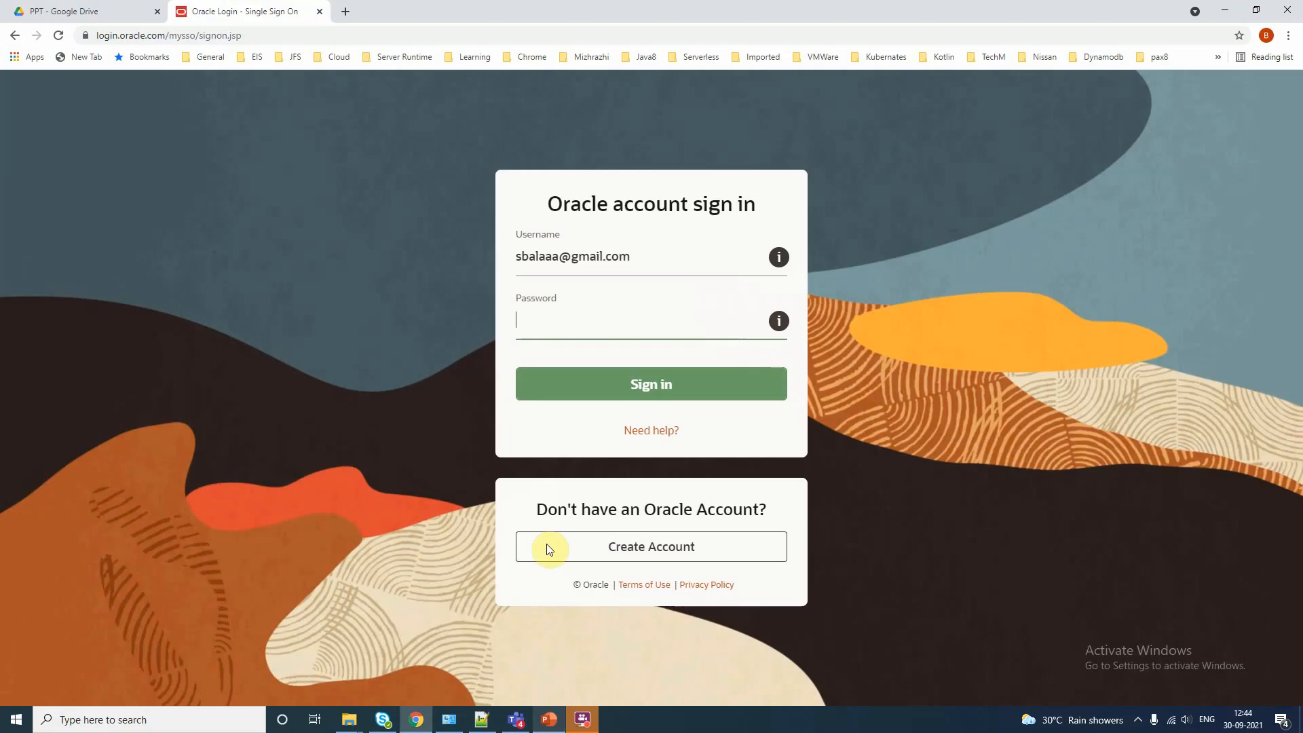
pyautogui.click(550, 326)
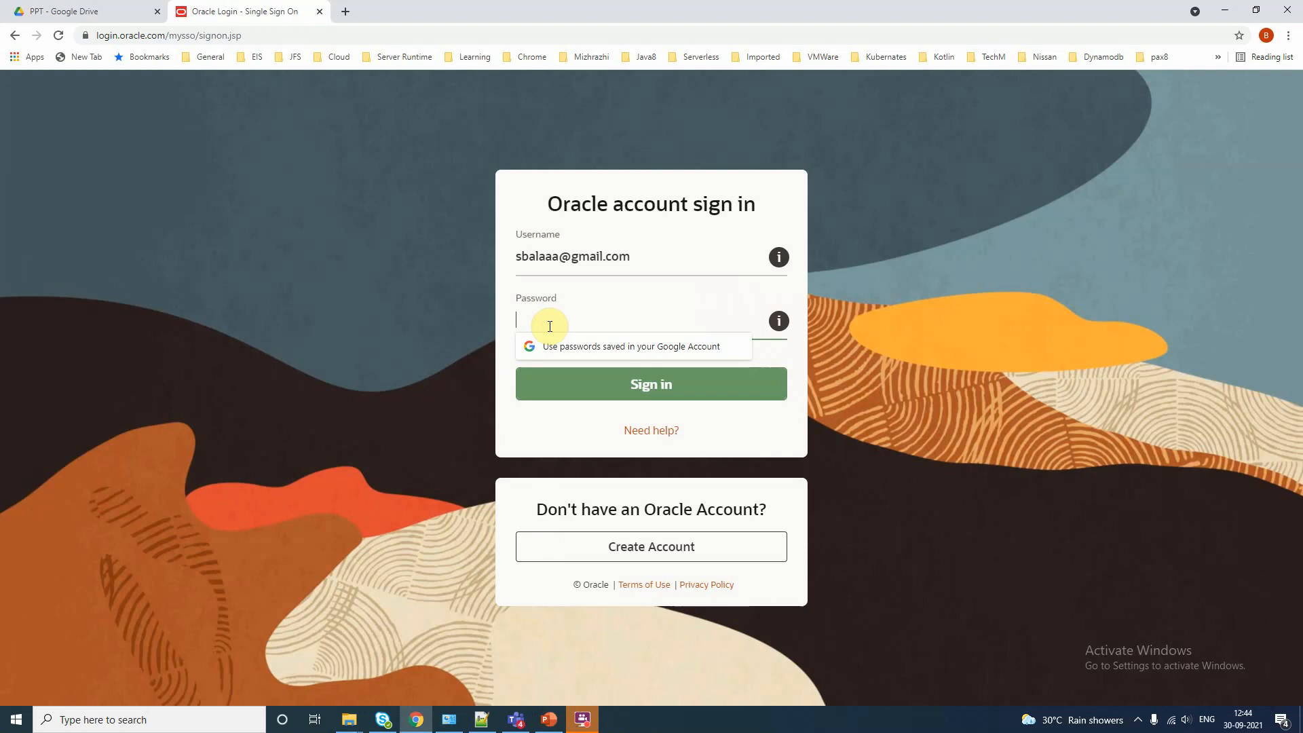
pyautogui.hotkey('ctrl', 'v')
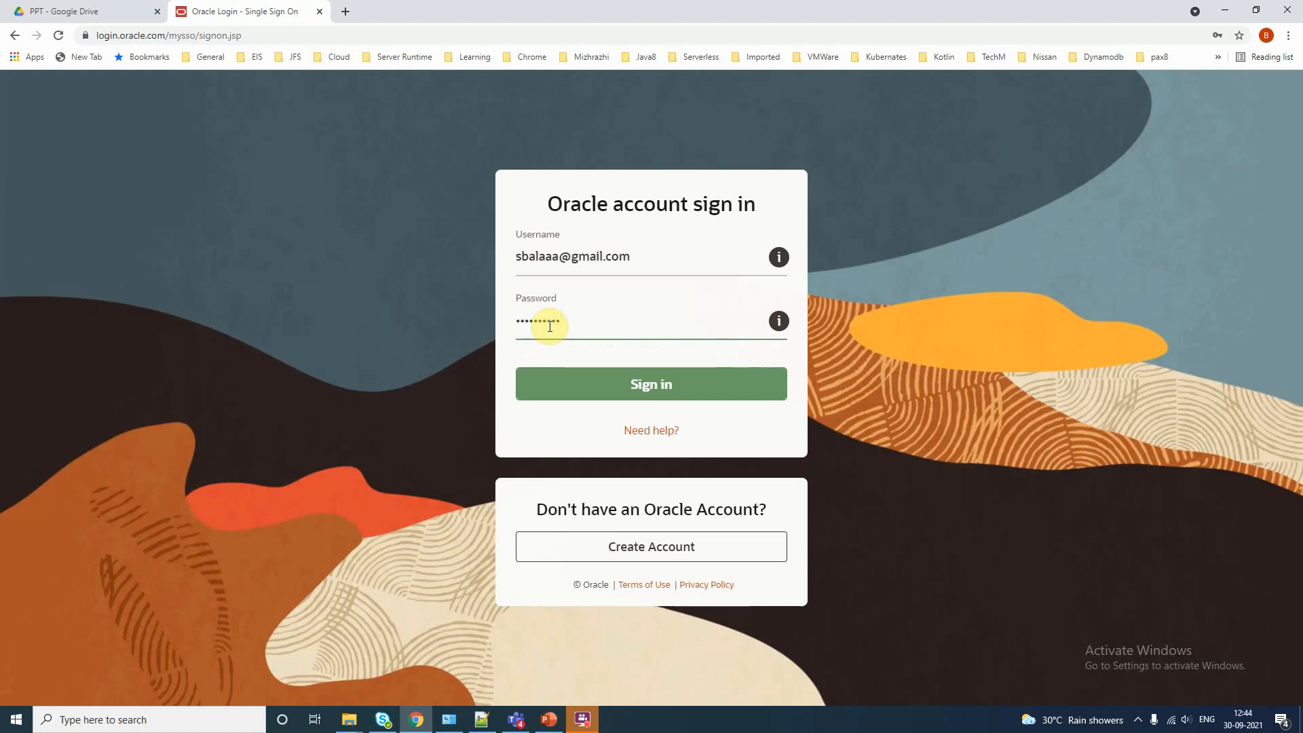
pyautogui.click(665, 384)
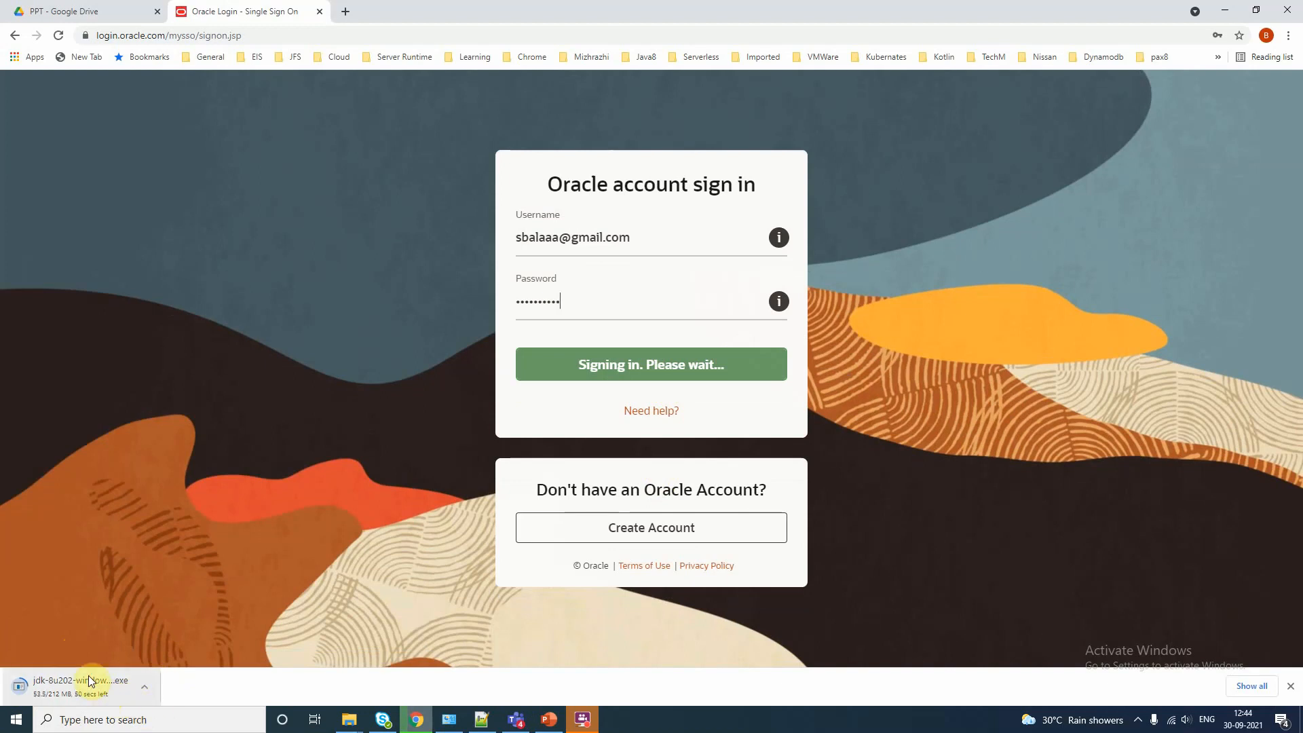
# Step: Show the downloading jdk-8u202-windows-x64.exe file in its folder in File Explorer
pyautogui.click(145, 689)
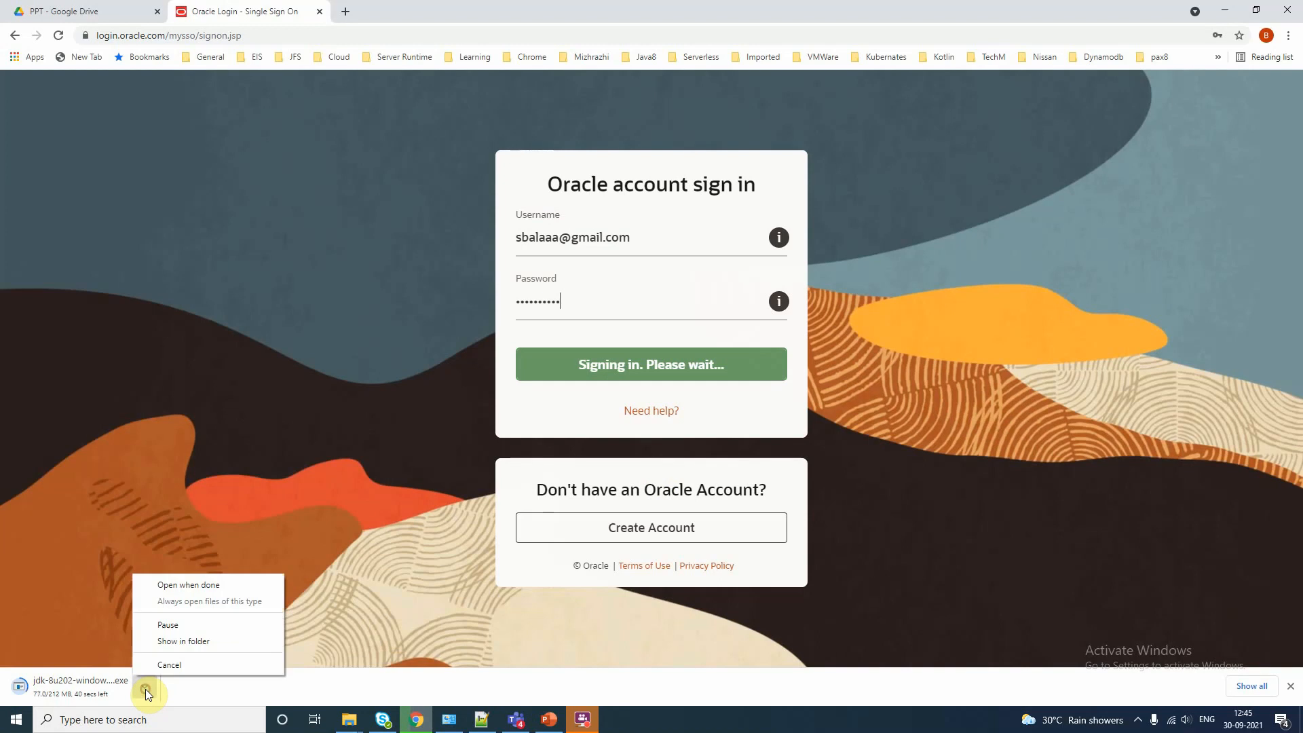
pyautogui.click(193, 642)
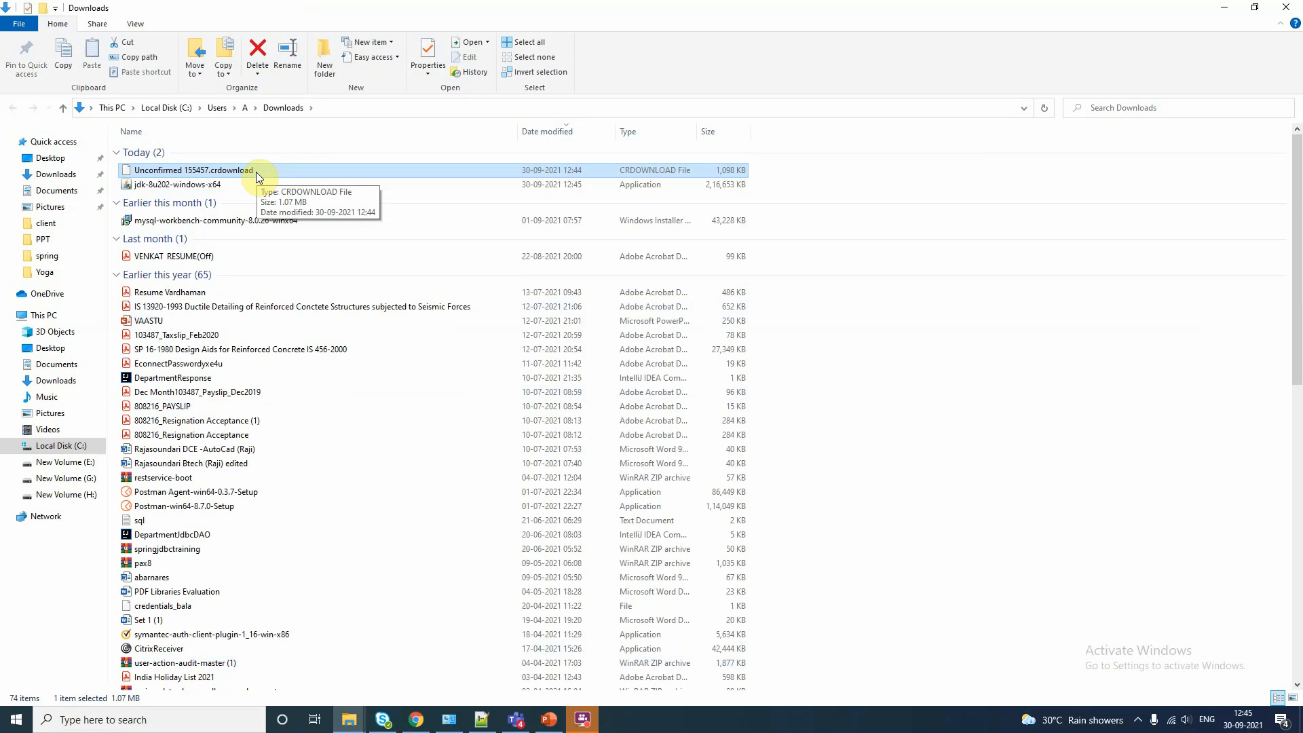
# Step: Refresh the Downloads folder, switch to Chrome and show the downloaded JDK installer in its folder again
pyautogui.rightClick(890, 289)
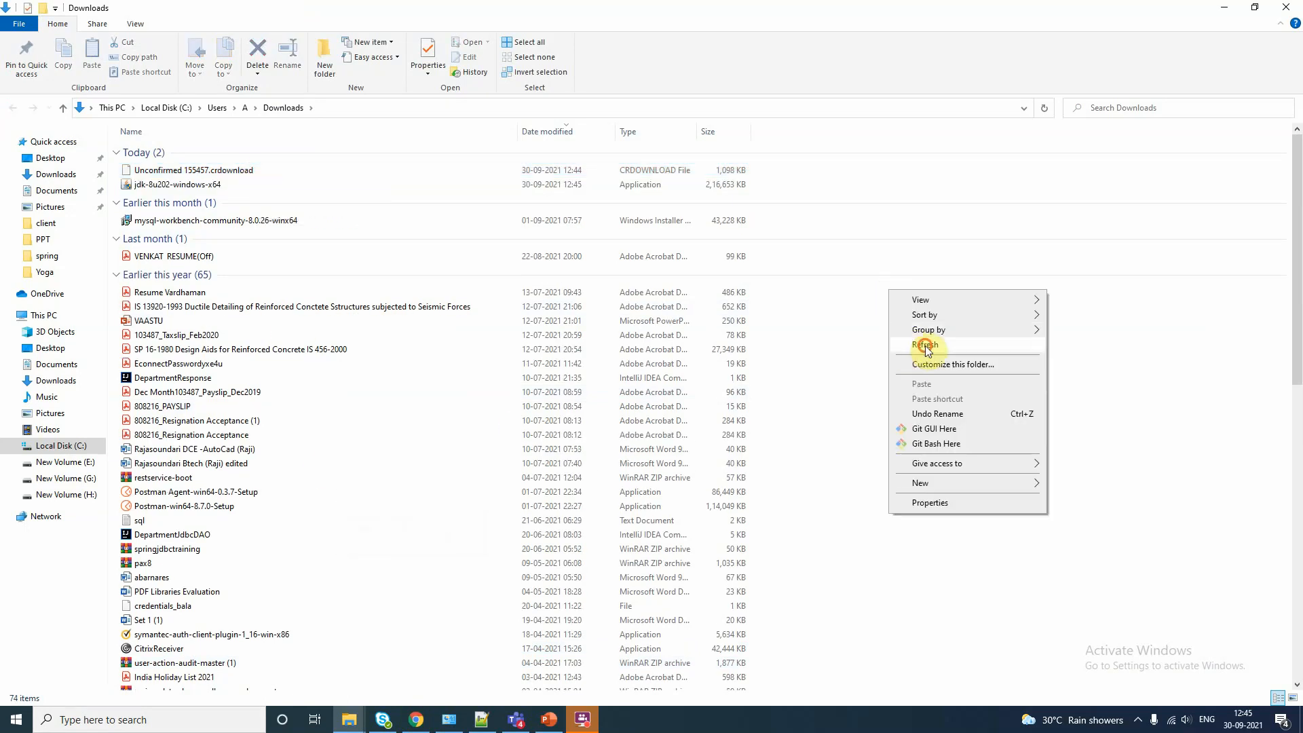
pyautogui.click(927, 346)
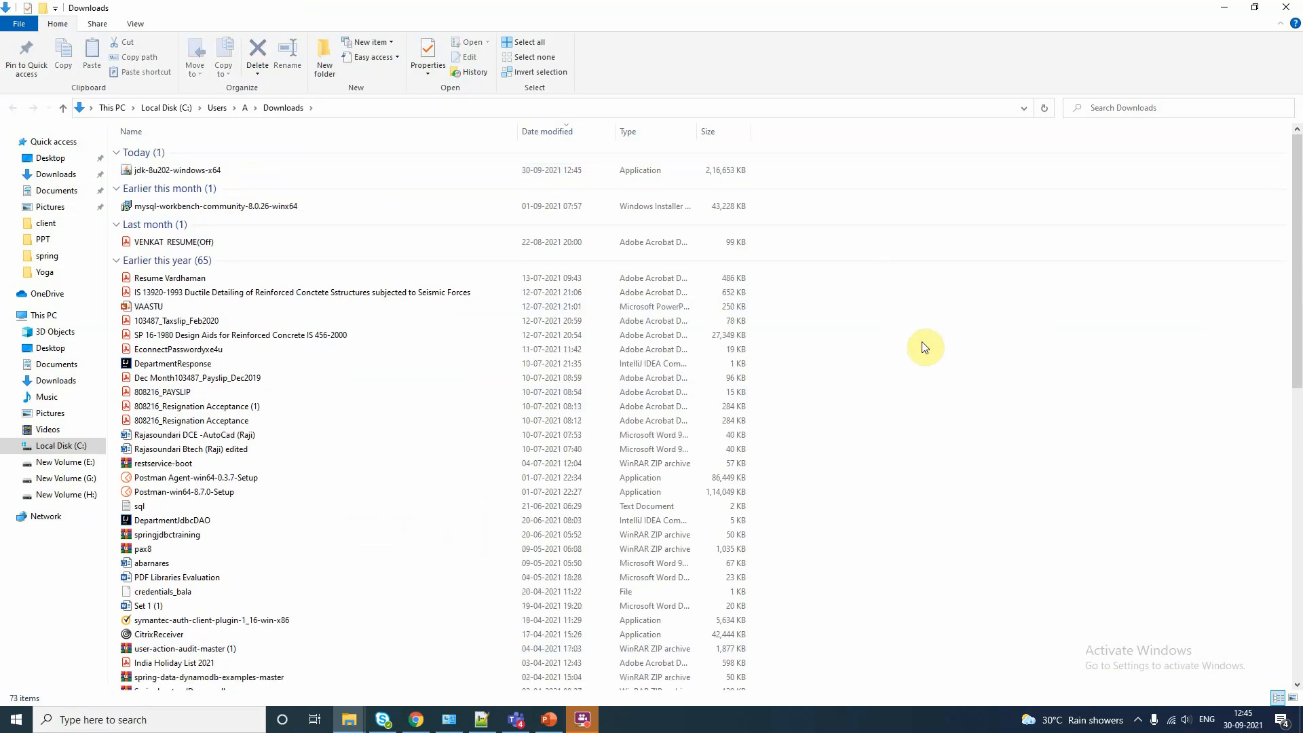
pyautogui.click(428, 725)
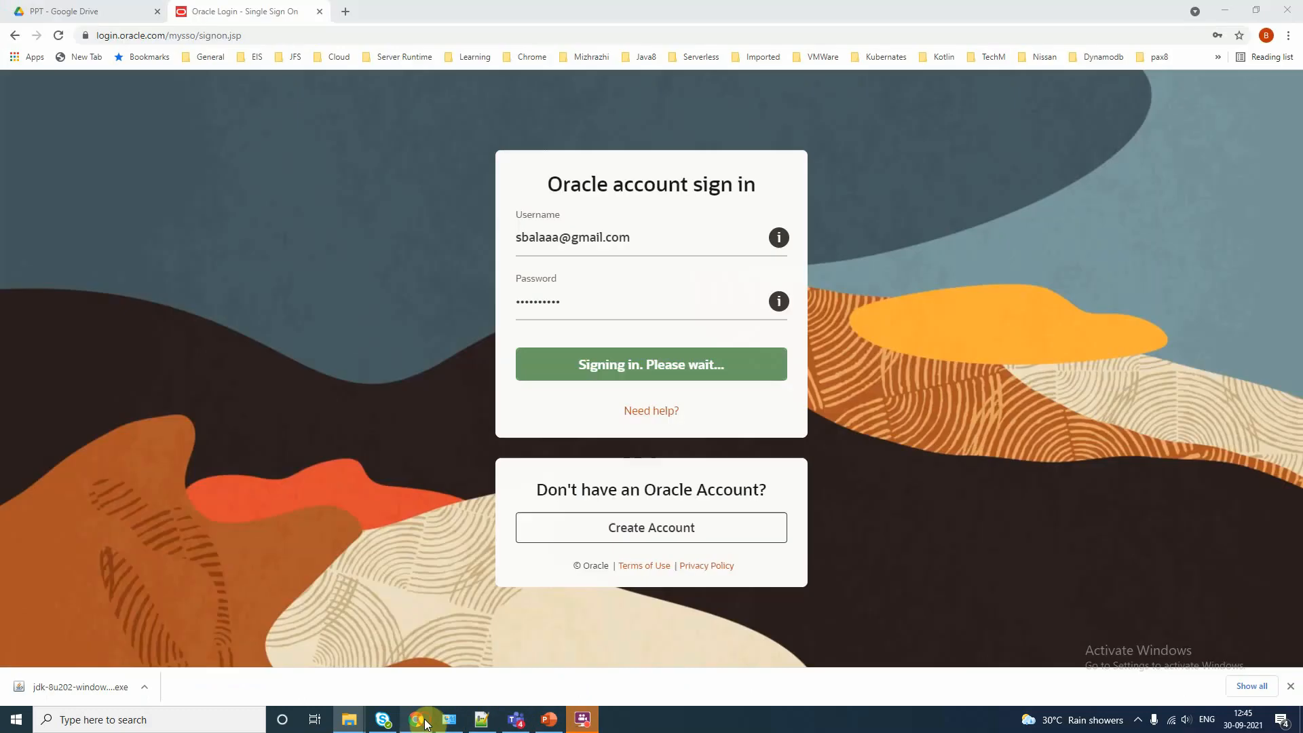
pyautogui.click(145, 689)
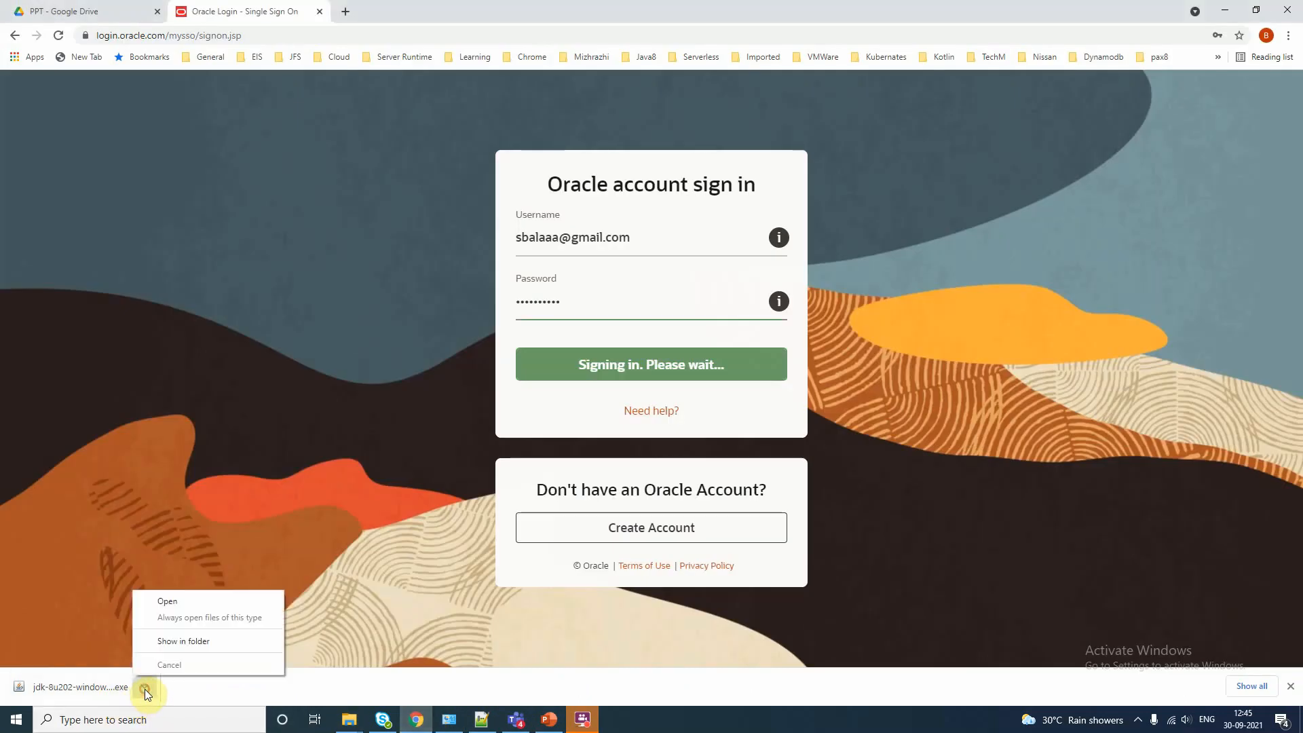
pyautogui.click(186, 642)
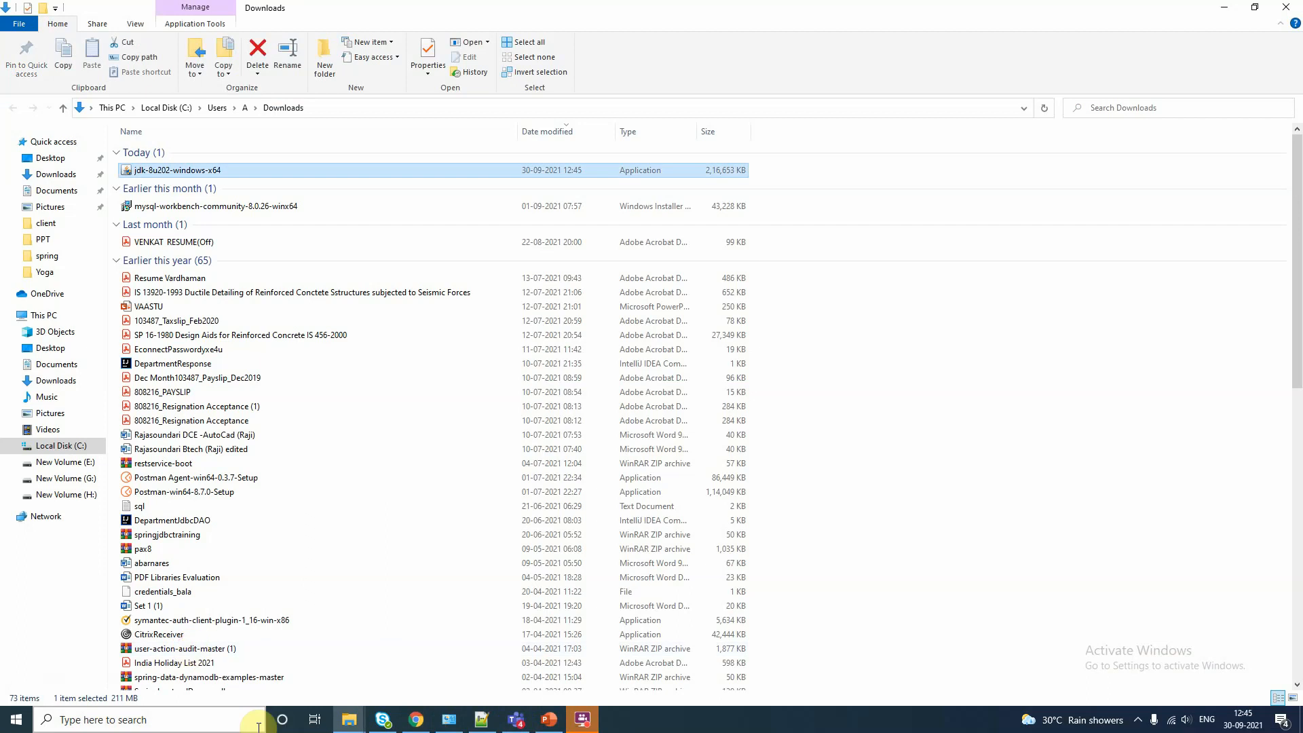
# Step: Cut the jdk-8u202-windows-x64 installer from Downloads and open the New Volume (G:) drive
pyautogui.rightClick(212, 171)
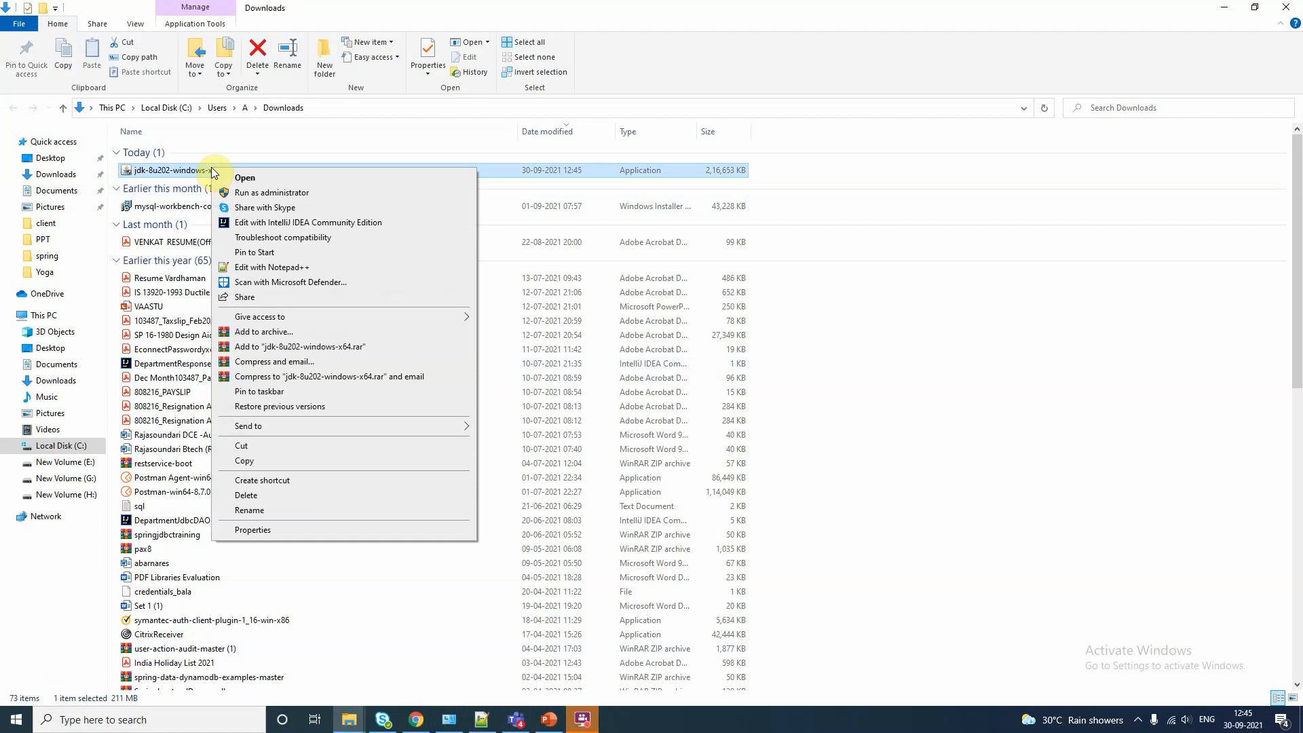
pyautogui.click(242, 447)
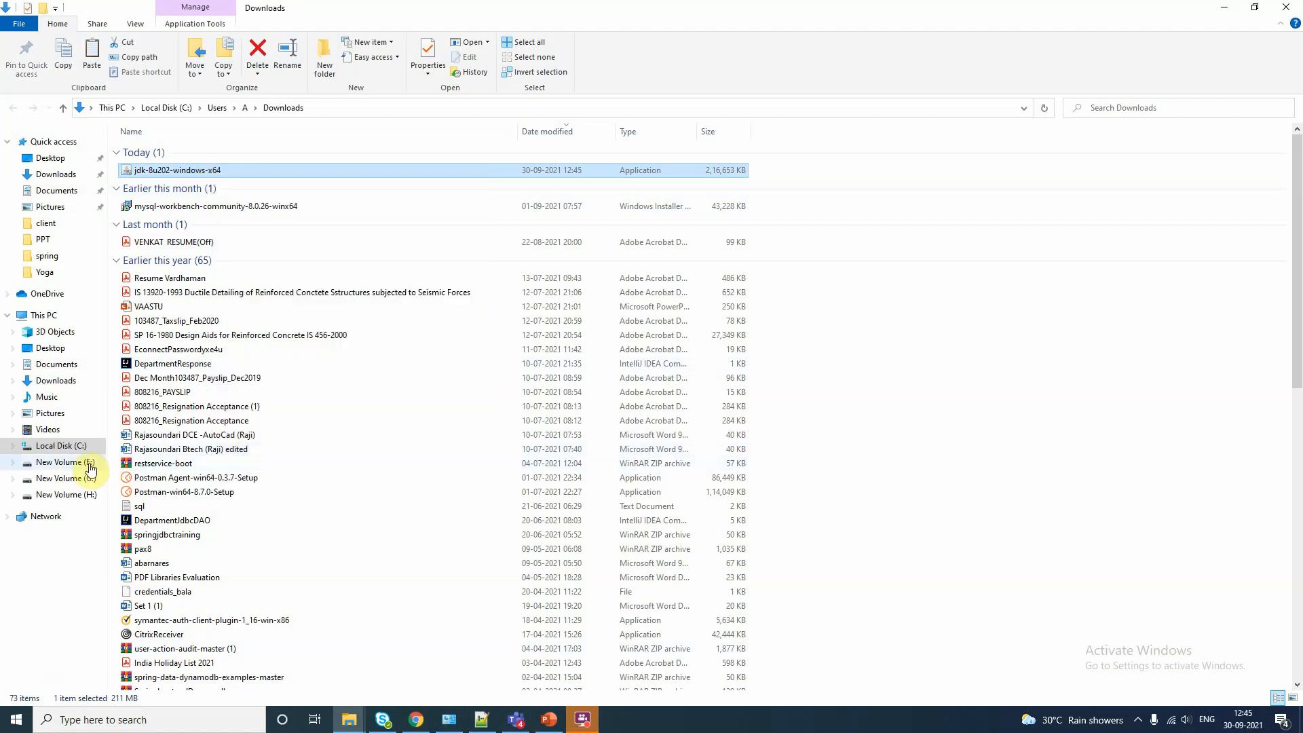
pyautogui.click(88, 465)
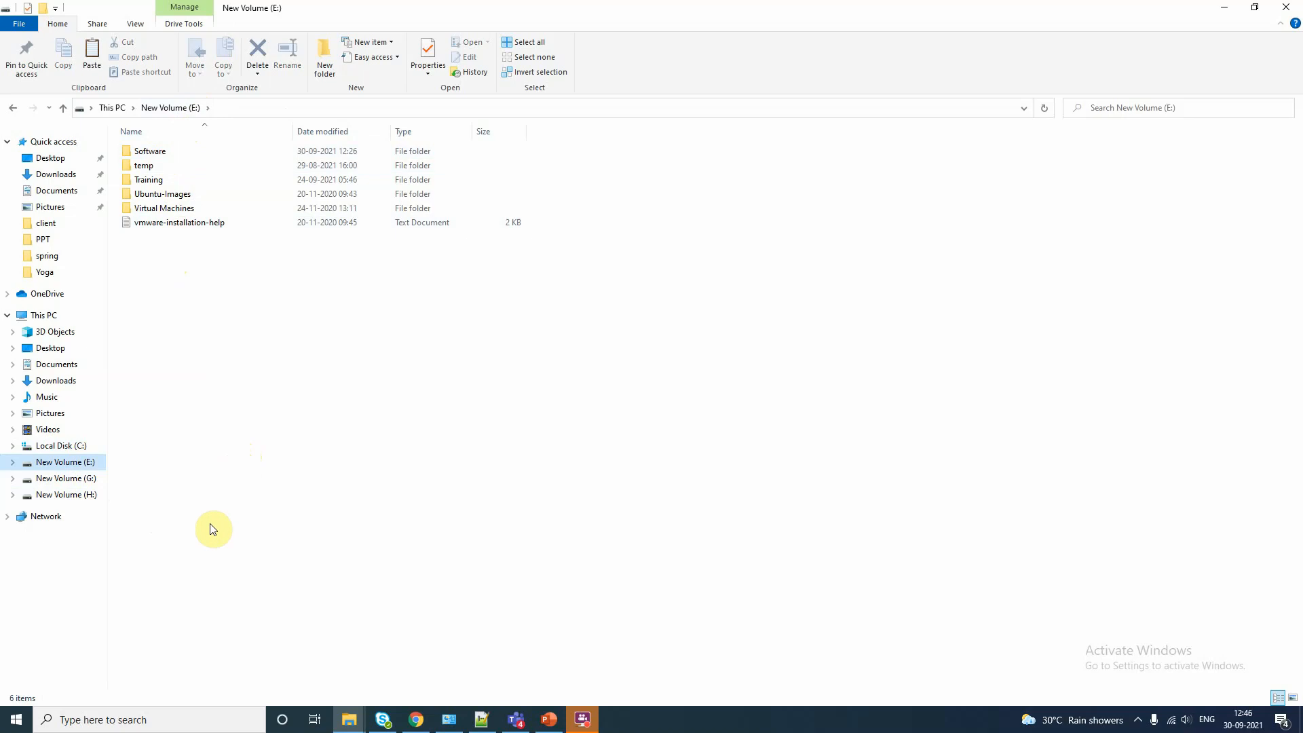
pyautogui.click(90, 479)
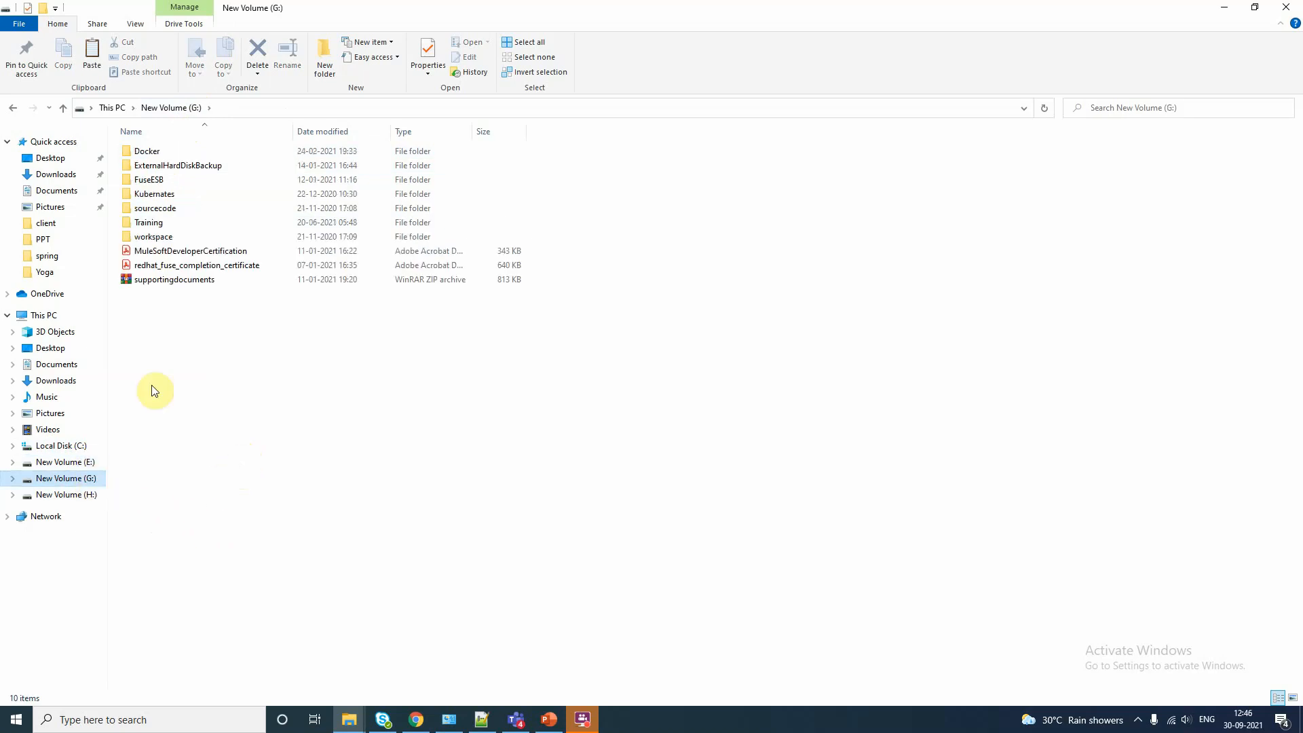
# Step: Create a folder named Software in the root of the G: drive
pyautogui.rightClick(157, 350)
pyautogui.moveTo(194, 541)
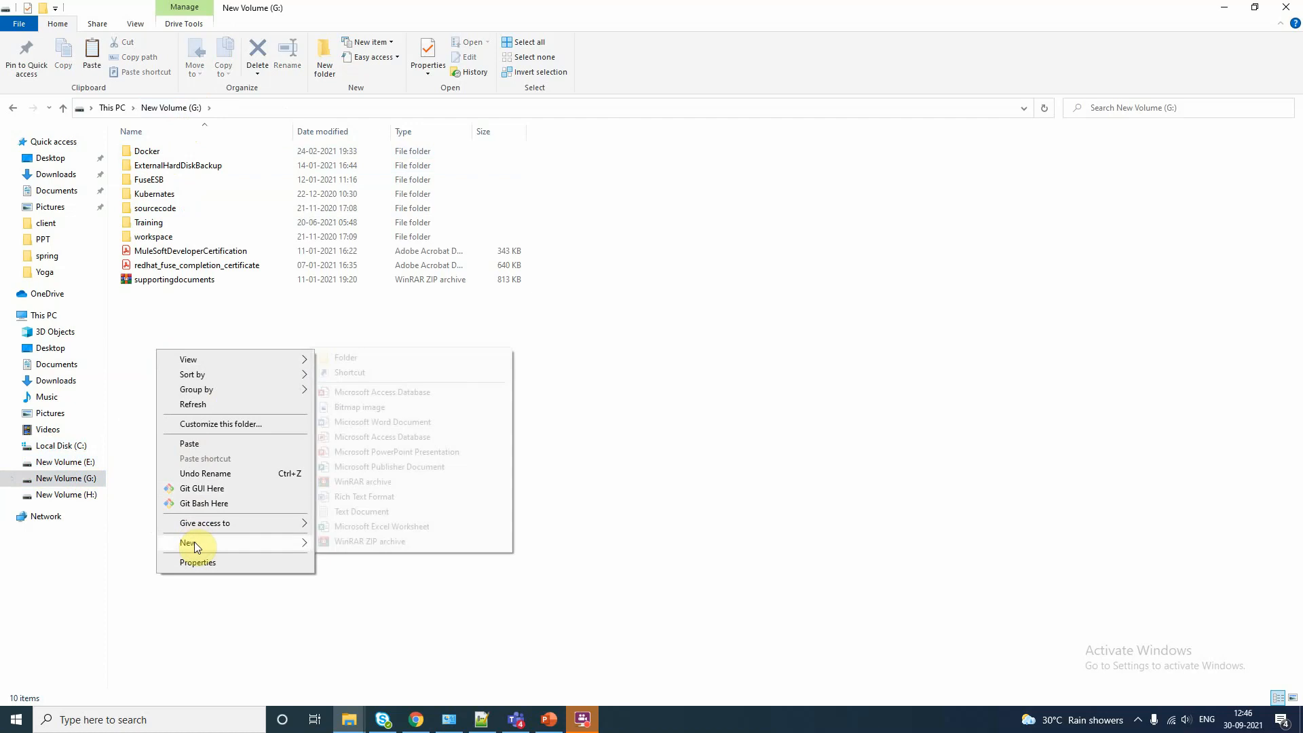
pyautogui.click(358, 357)
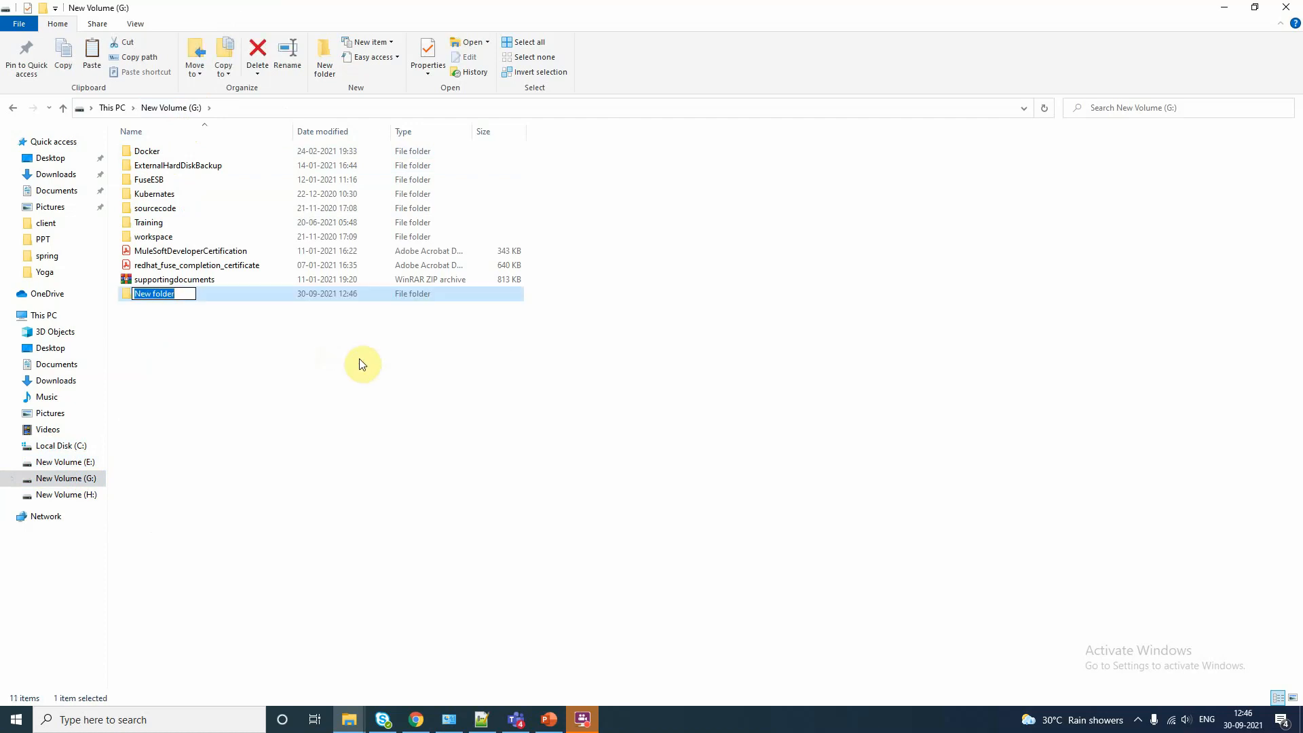
pyautogui.write('Software')
pyautogui.click(358, 363)
# Step: Open the Software folder on the G: drive and paste the cut JDK installer into it
pyautogui.doubleClick(146, 295)
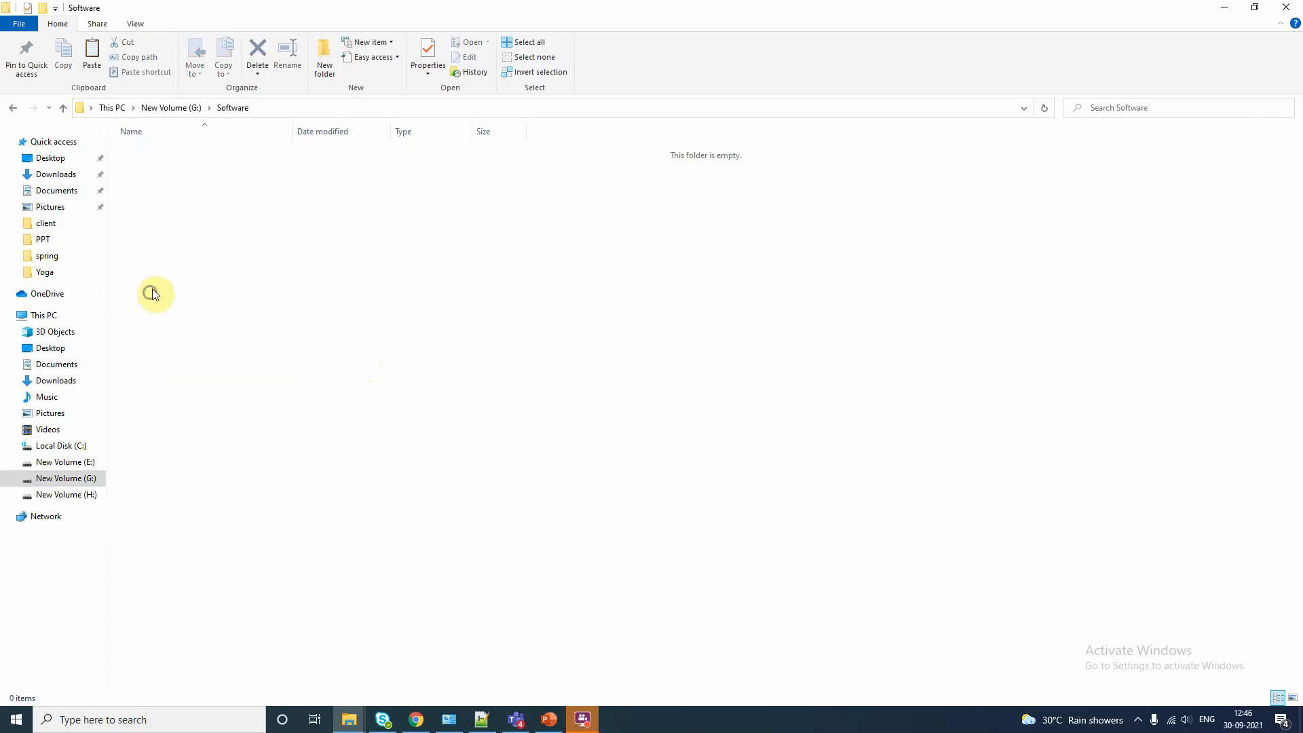
pyautogui.rightClick(152, 289)
pyautogui.click(196, 388)
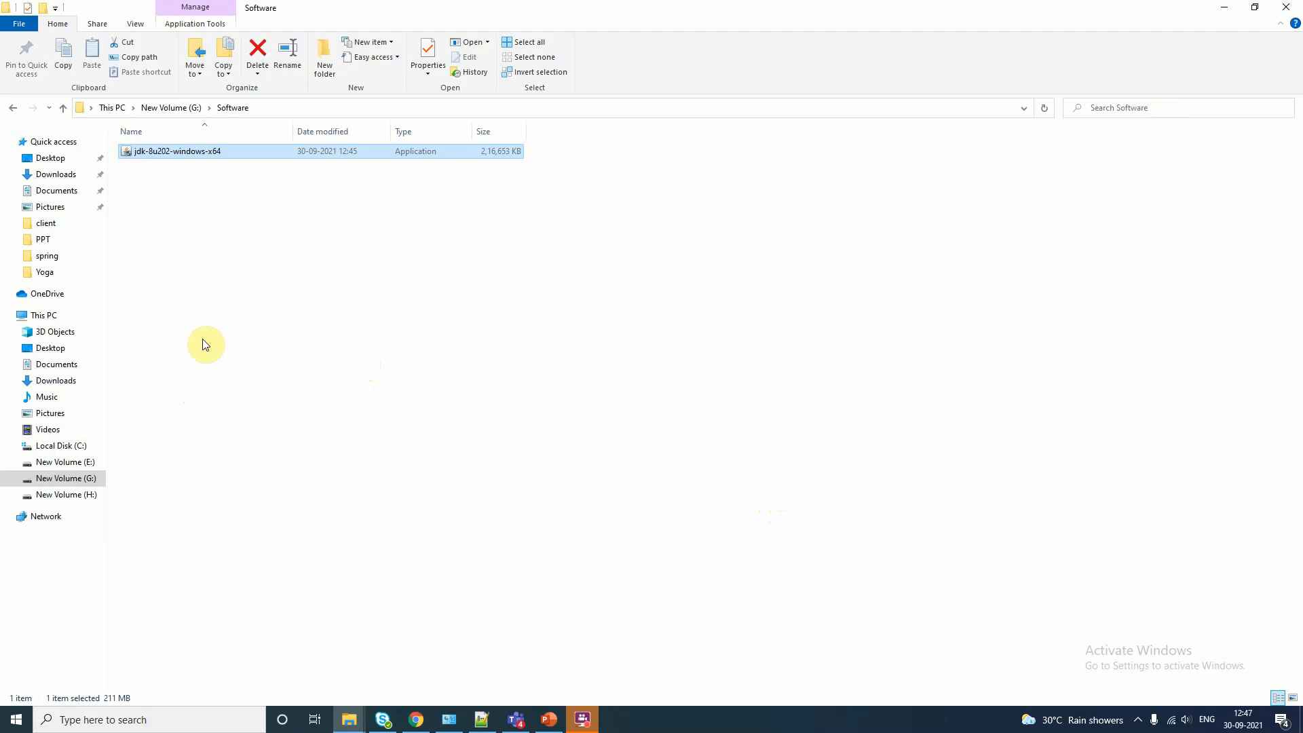
# Step: Switch to PowerPoint and review slides 4 to 7 on downloading, moving and starting the JDK installer
pyautogui.click(549, 720)
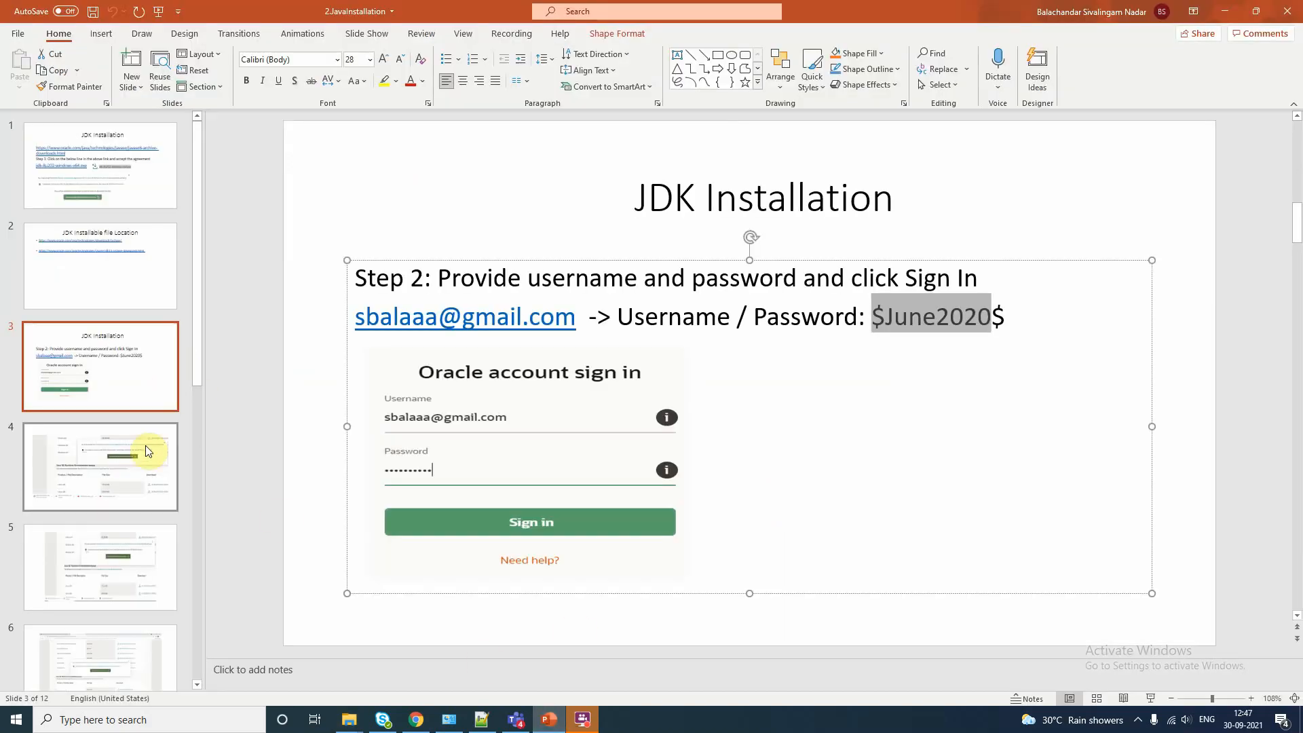
pyautogui.click(145, 446)
pyautogui.click(132, 564)
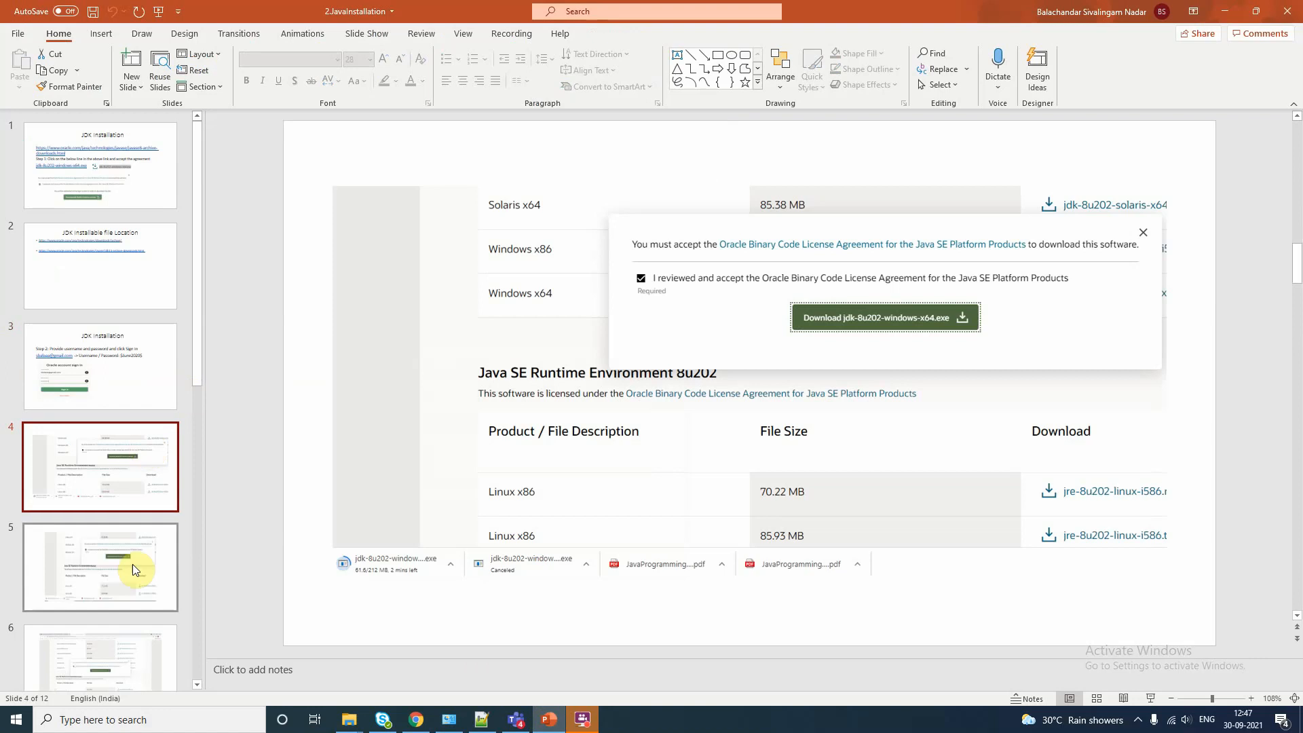
pyautogui.scroll(-1, 132, 561)
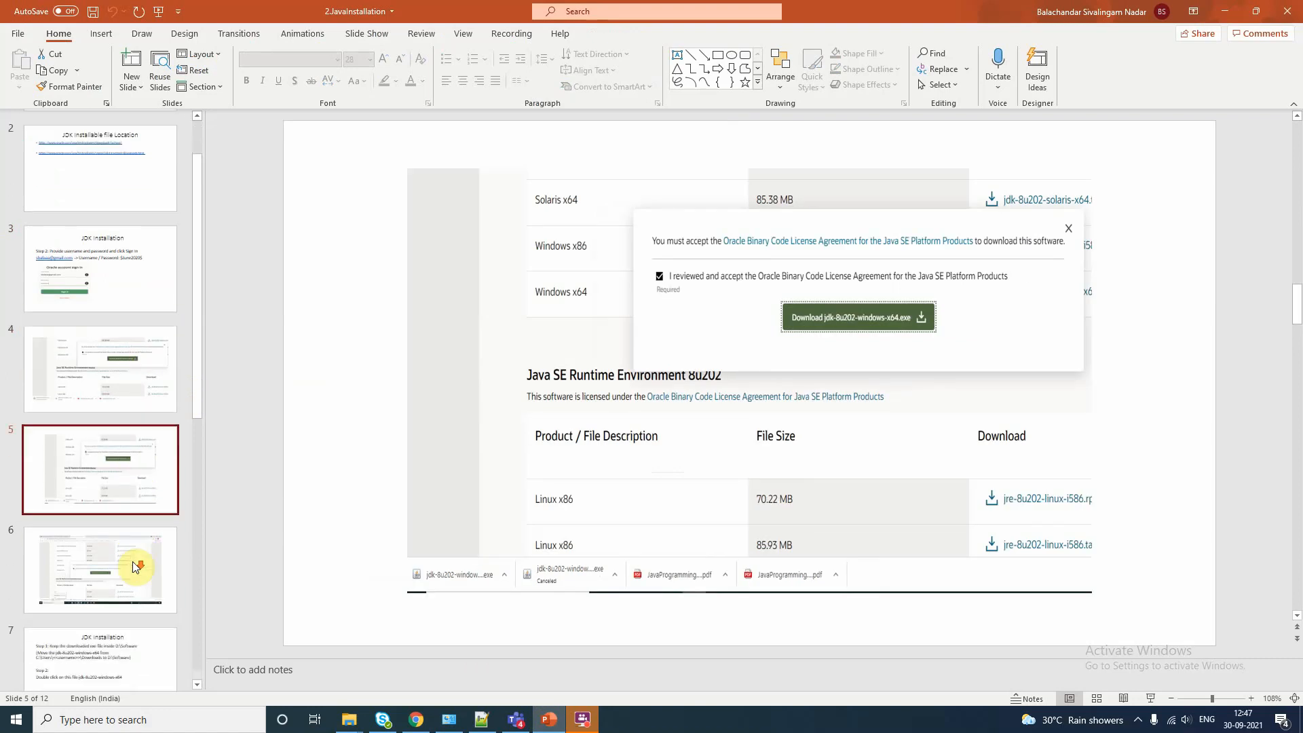
pyautogui.click(133, 560)
pyautogui.scroll(-1, 132, 561)
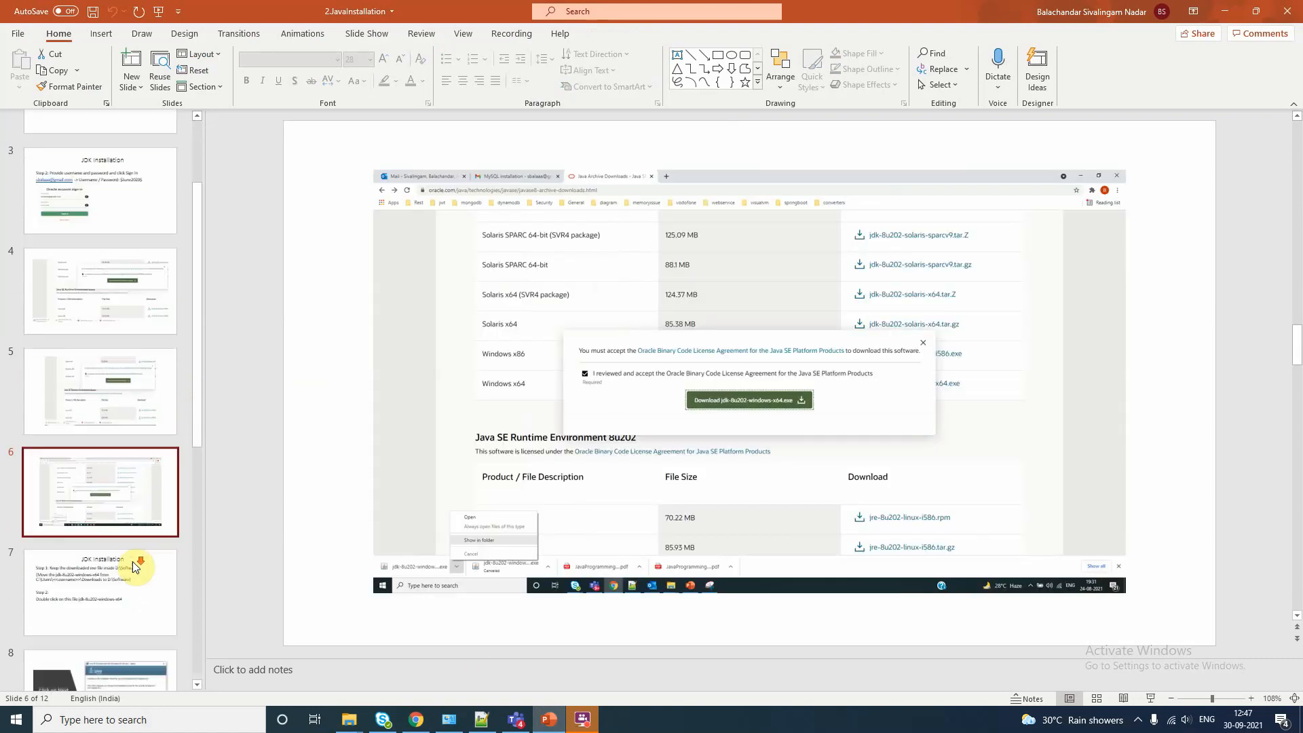
pyautogui.click(132, 561)
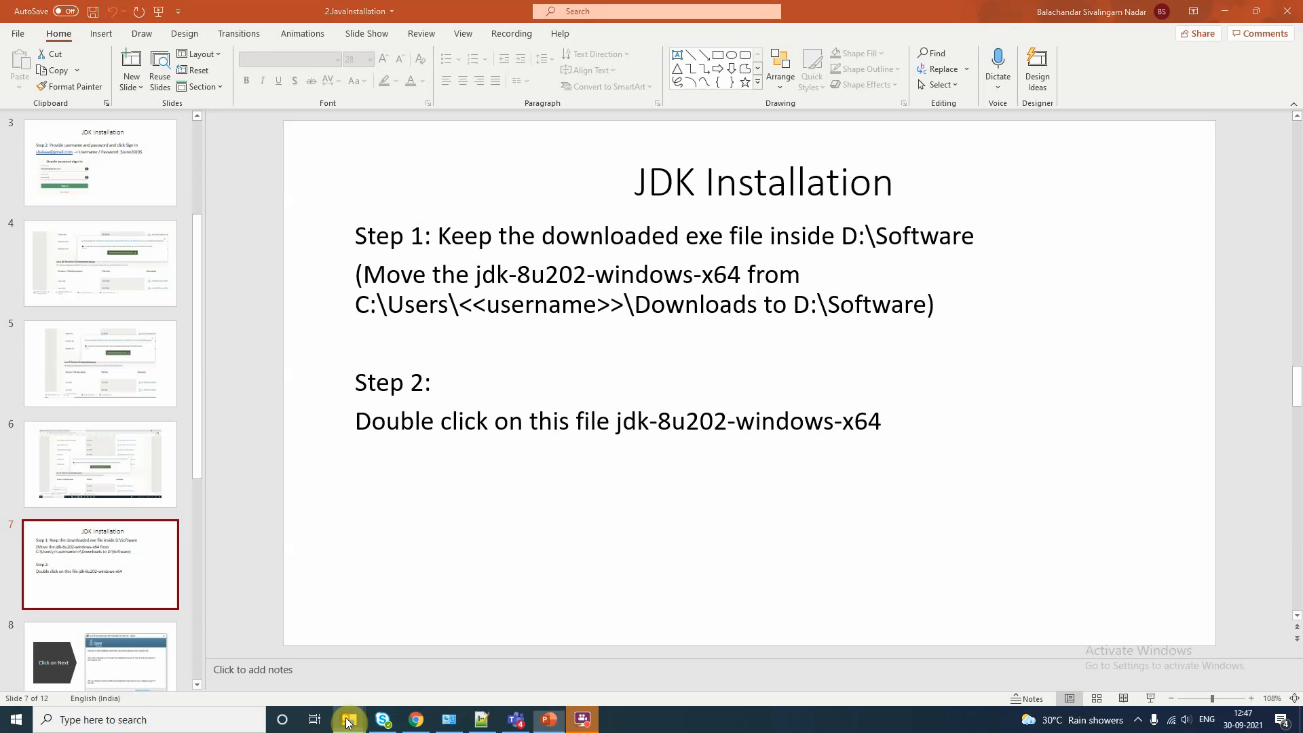
# Step: Return to the G:\Software folder in File Explorer, launch jdk-8u202-windows-x64 and continue past the setup welcome page
pyautogui.moveTo(349, 720)
pyautogui.click(549, 669)
pyautogui.click(332, 434)
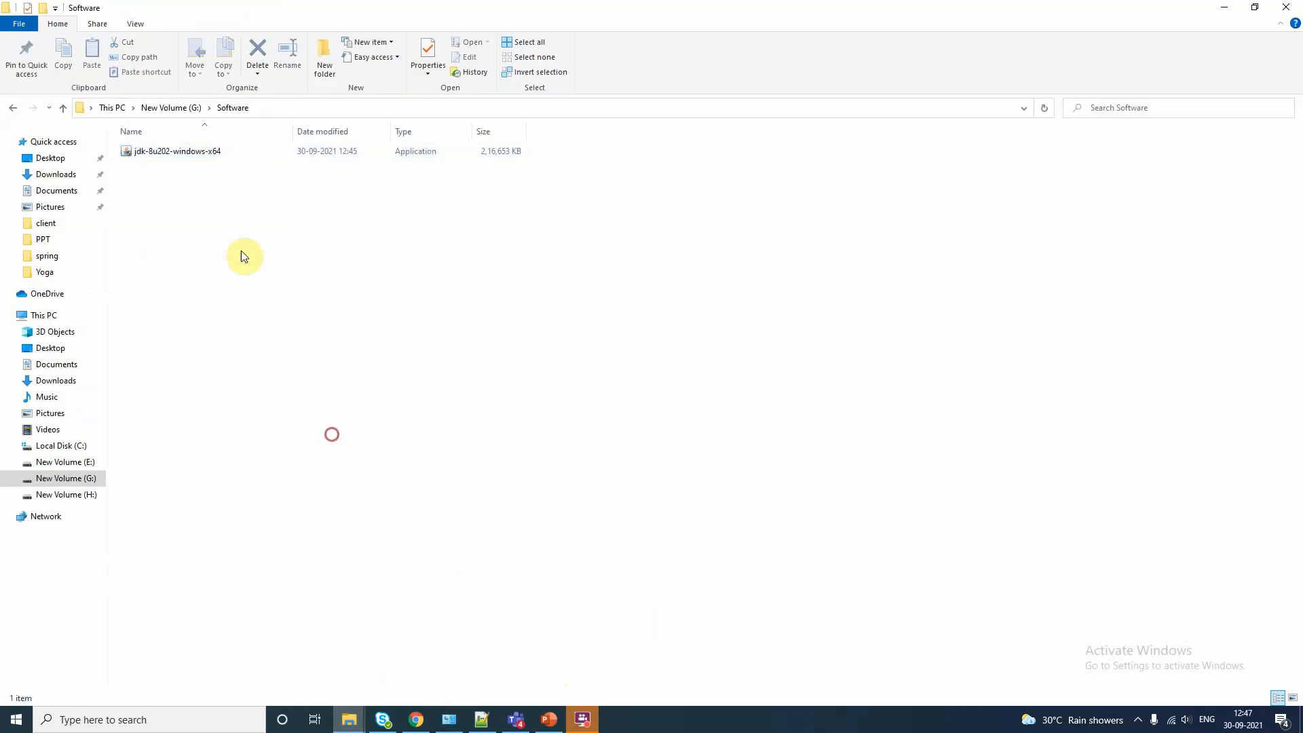
pyautogui.doubleClick(210, 152)
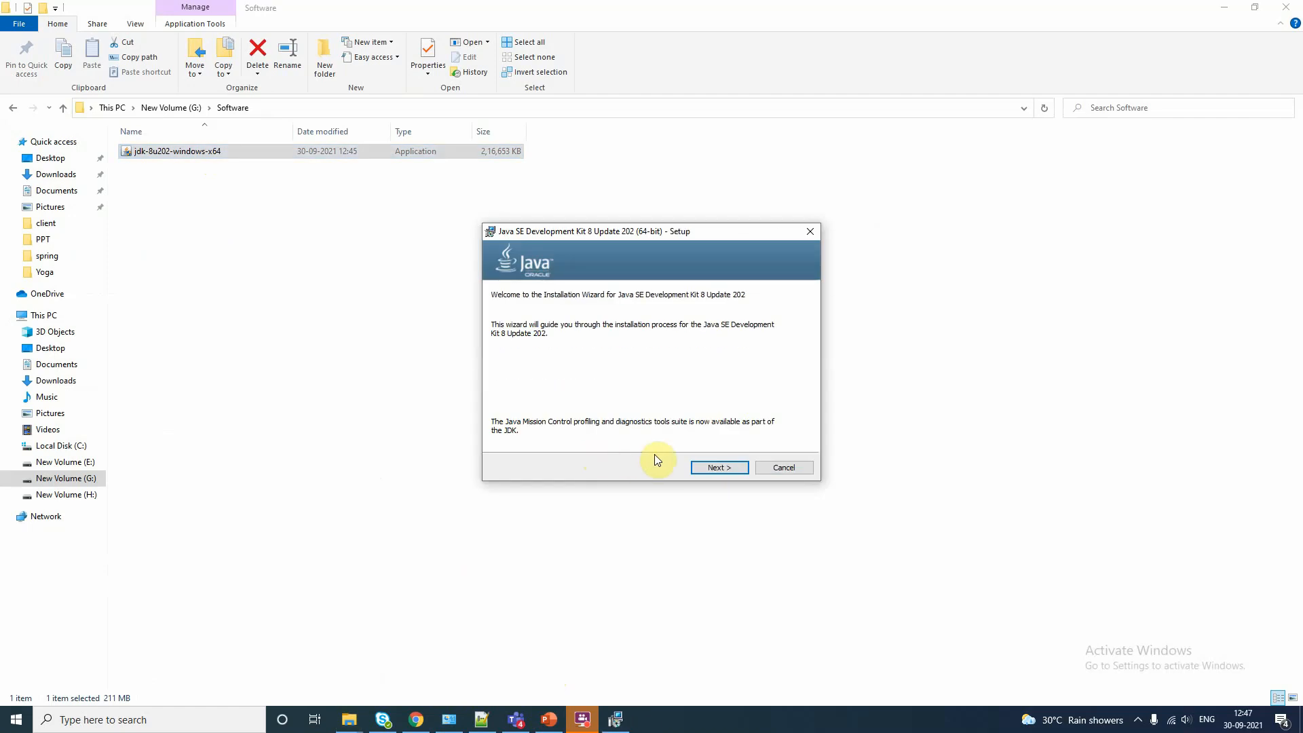
pyautogui.click(723, 470)
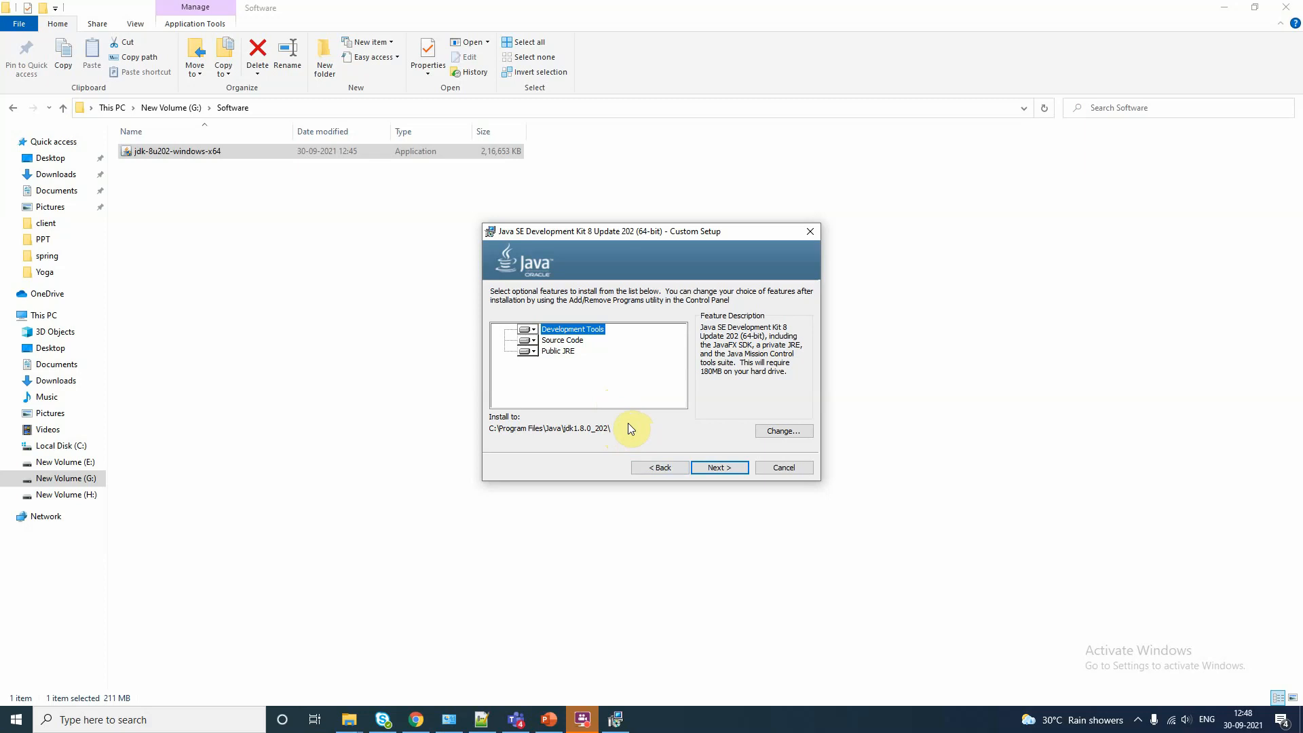
pyautogui.click(786, 431)
pyautogui.click(745, 325)
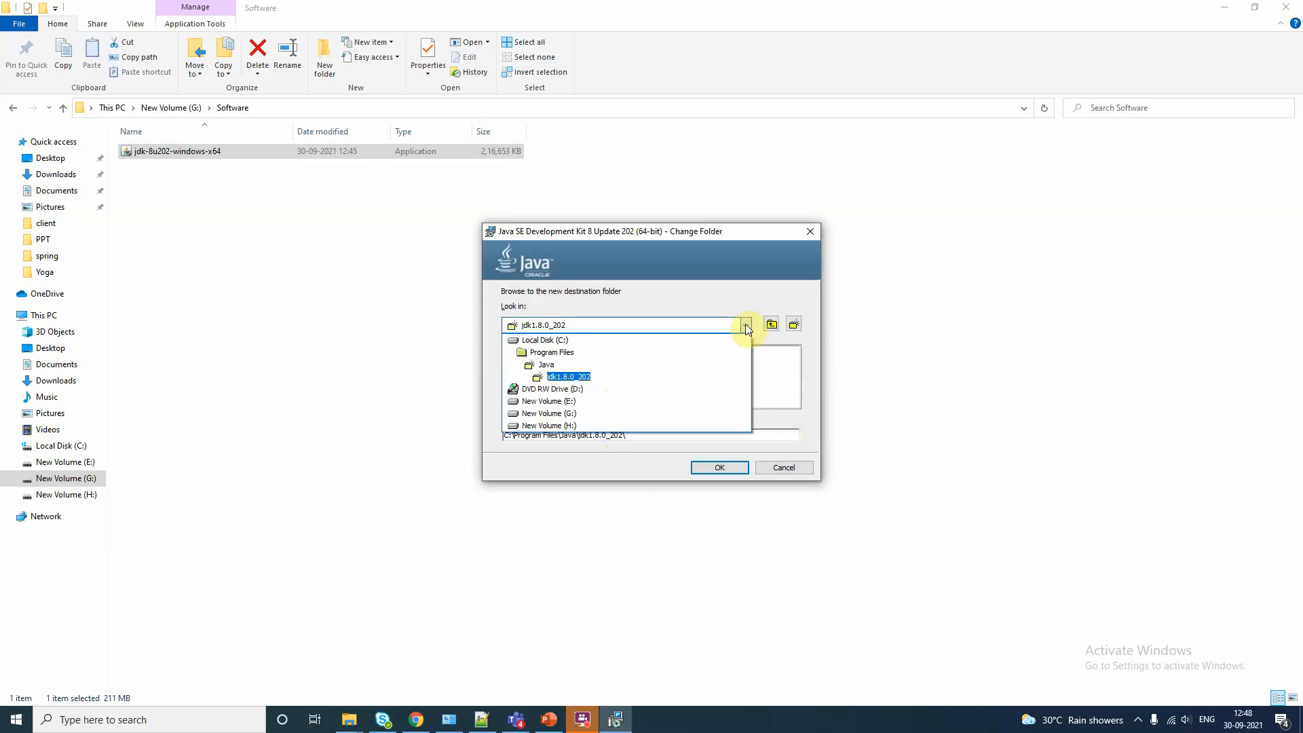
pyautogui.click(601, 400)
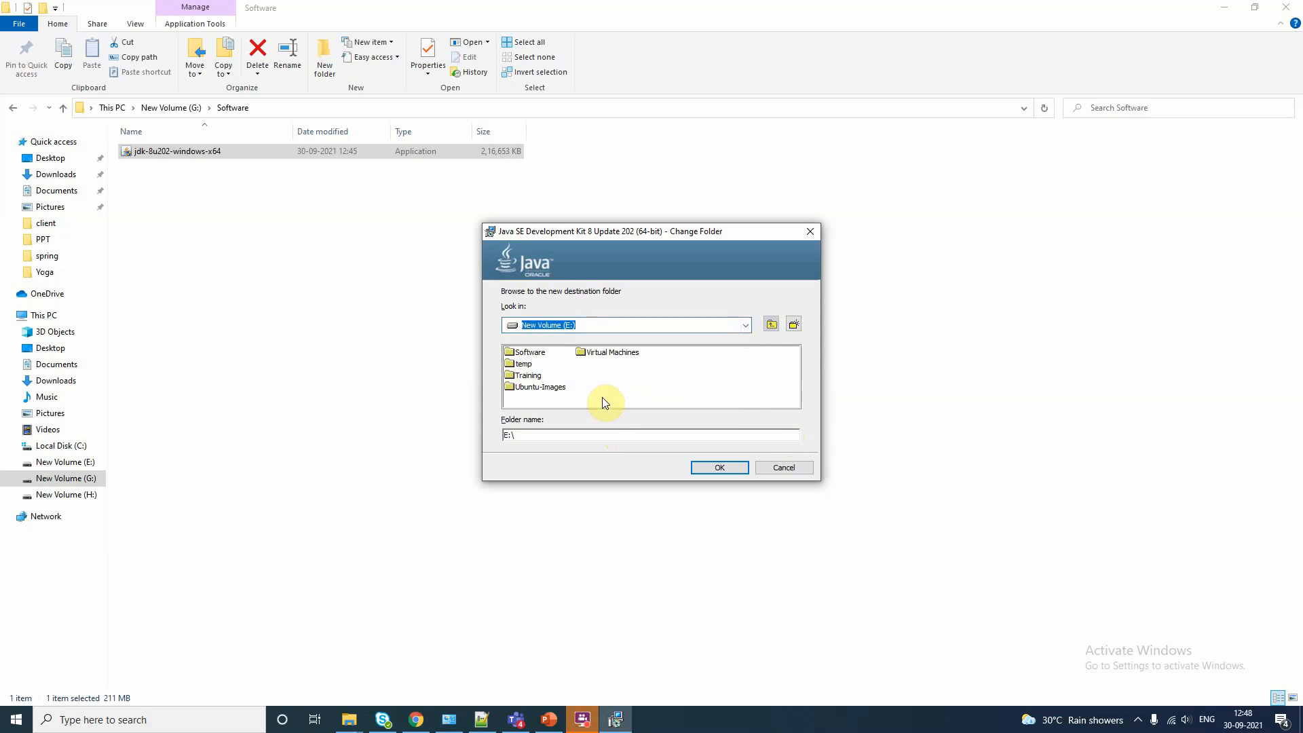
pyautogui.click(745, 325)
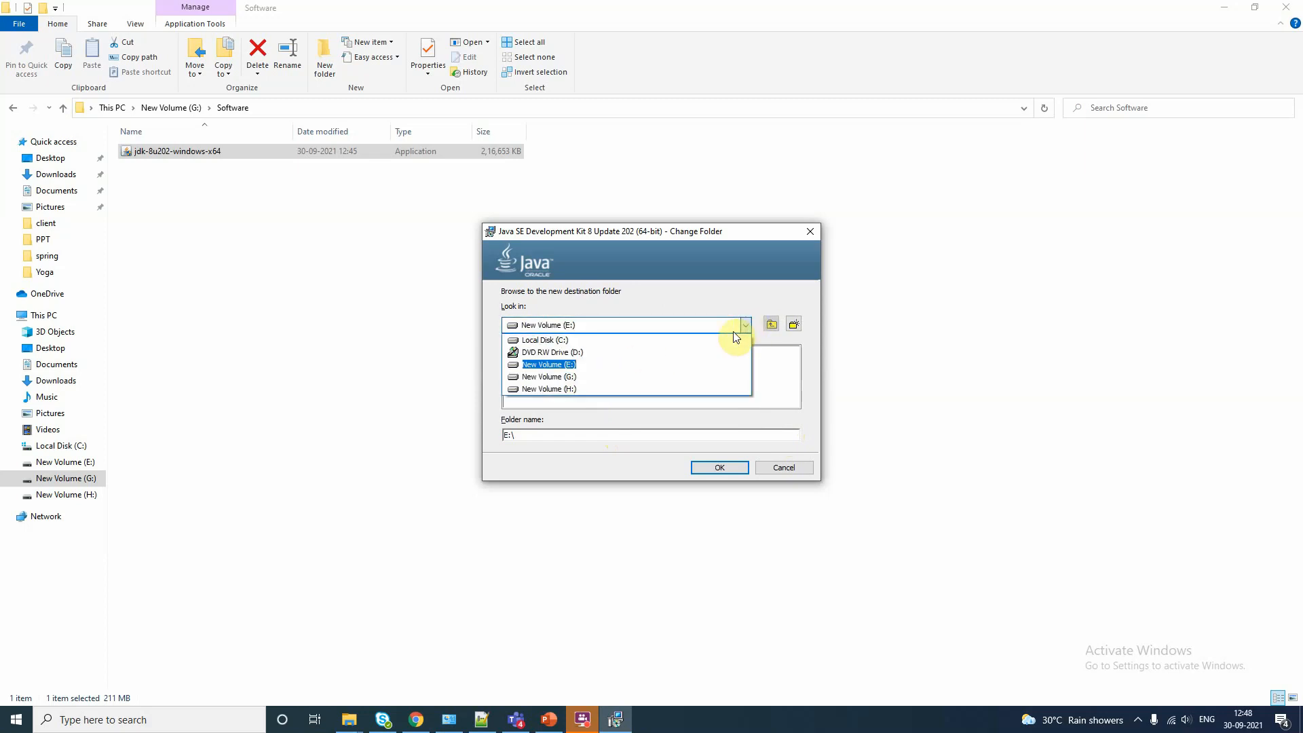
pyautogui.click(608, 377)
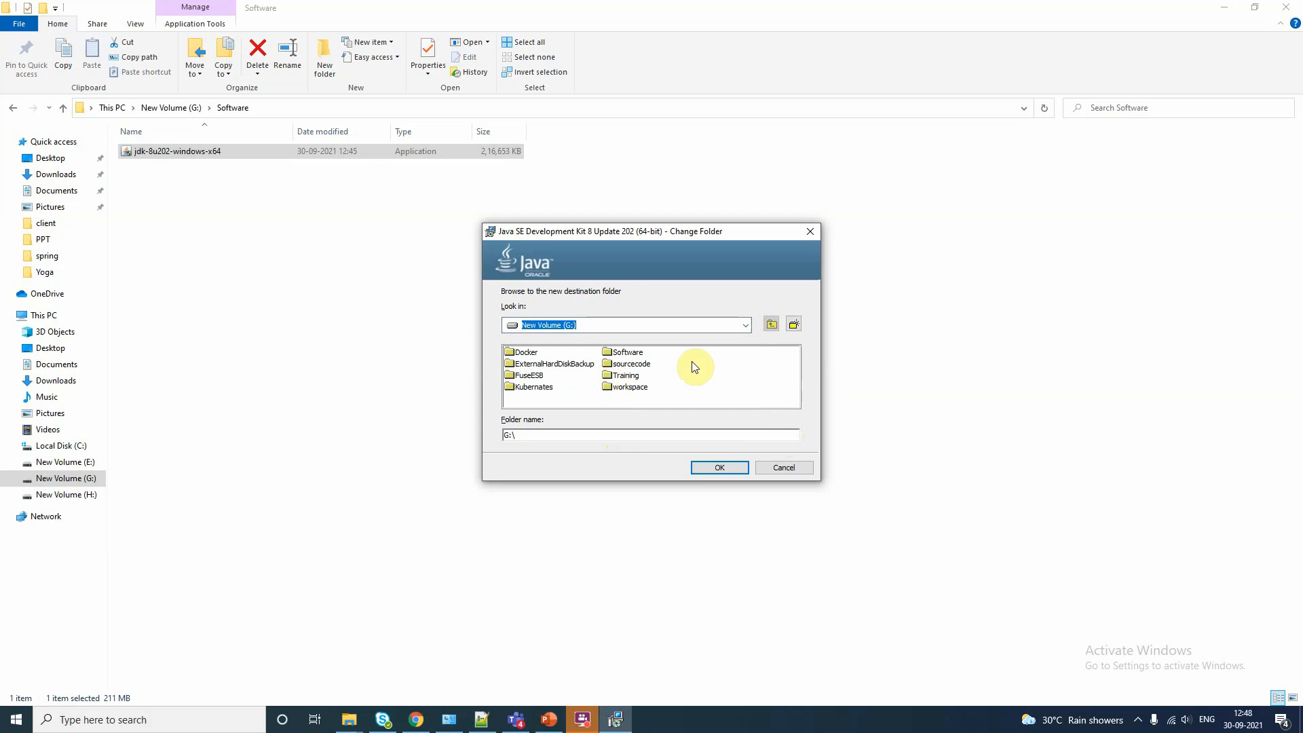
pyautogui.click(745, 327)
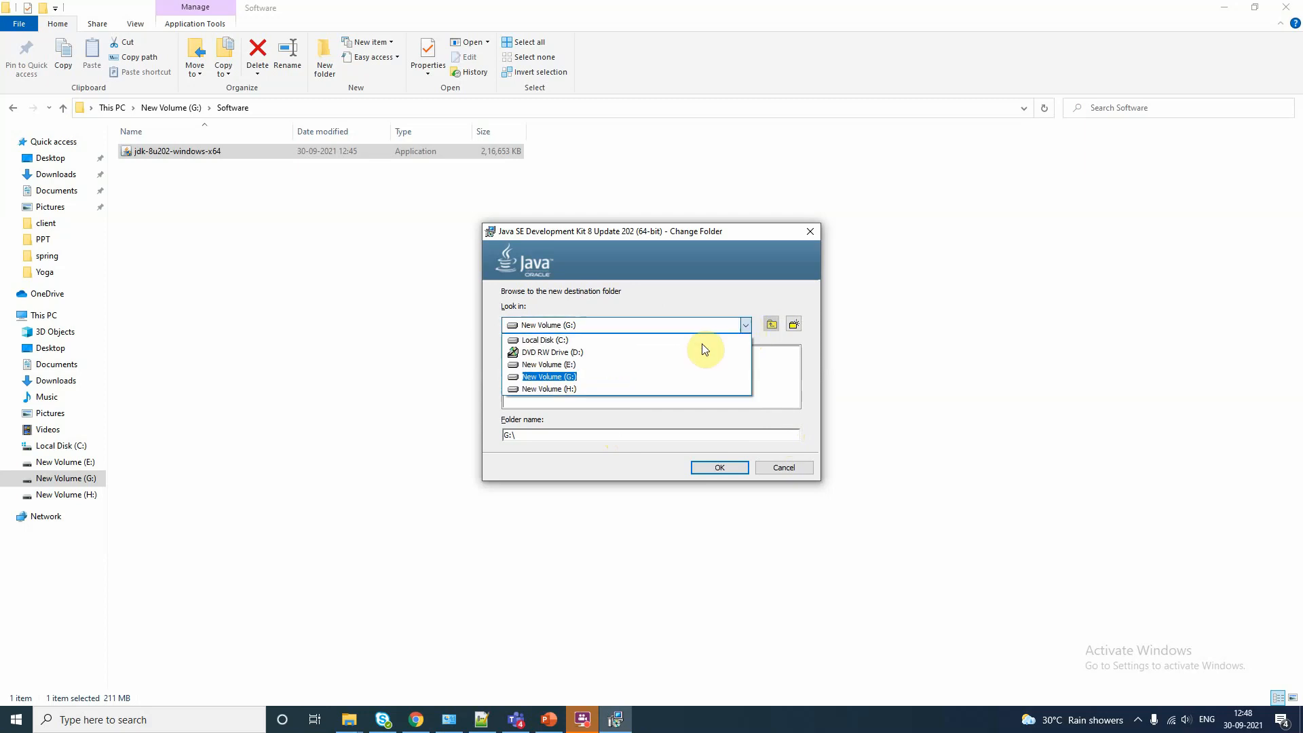
pyautogui.click(641, 367)
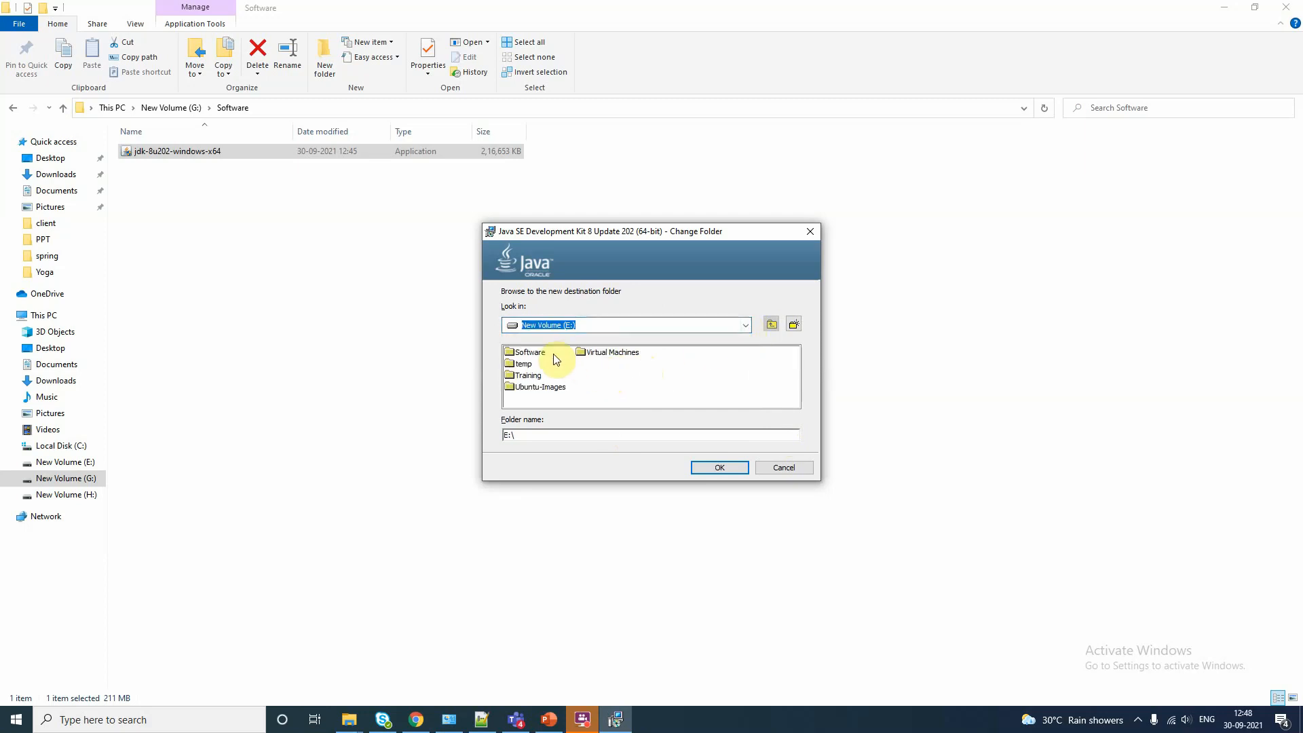
pyautogui.doubleClick(530, 353)
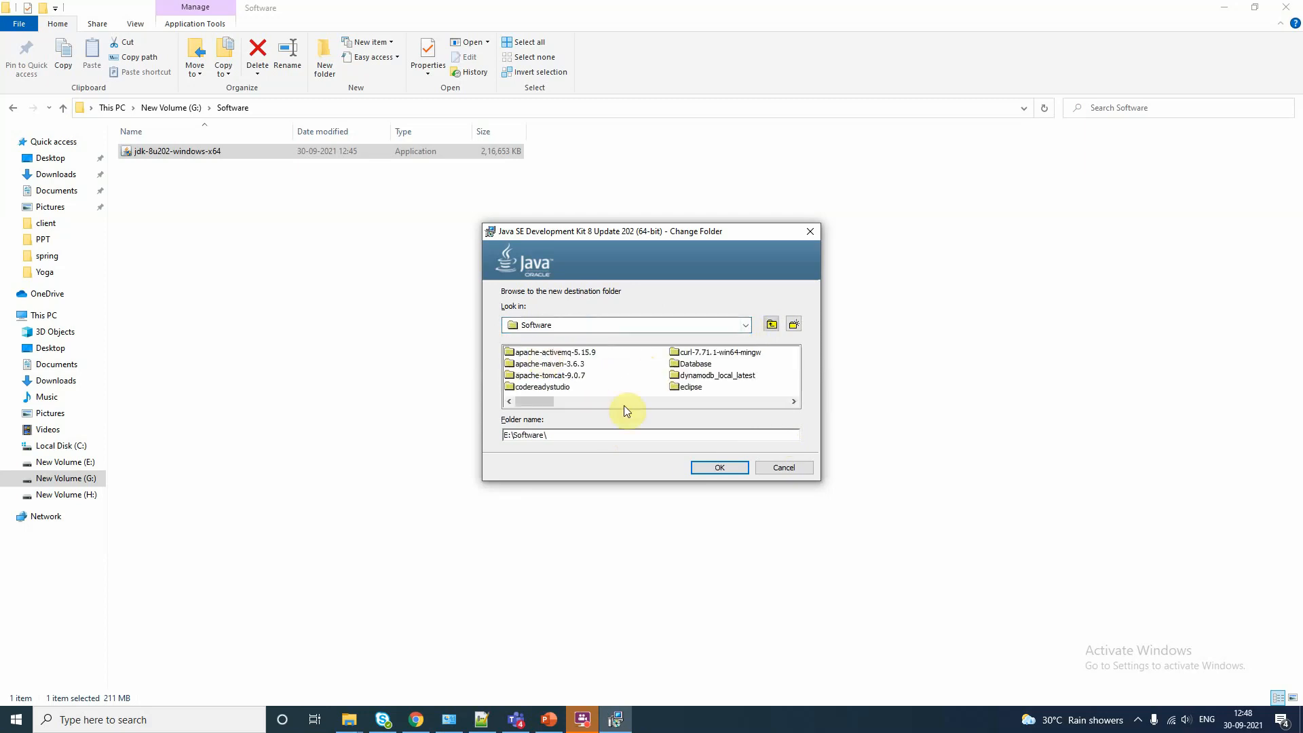
pyautogui.click(686, 372)
pyautogui.press('j')
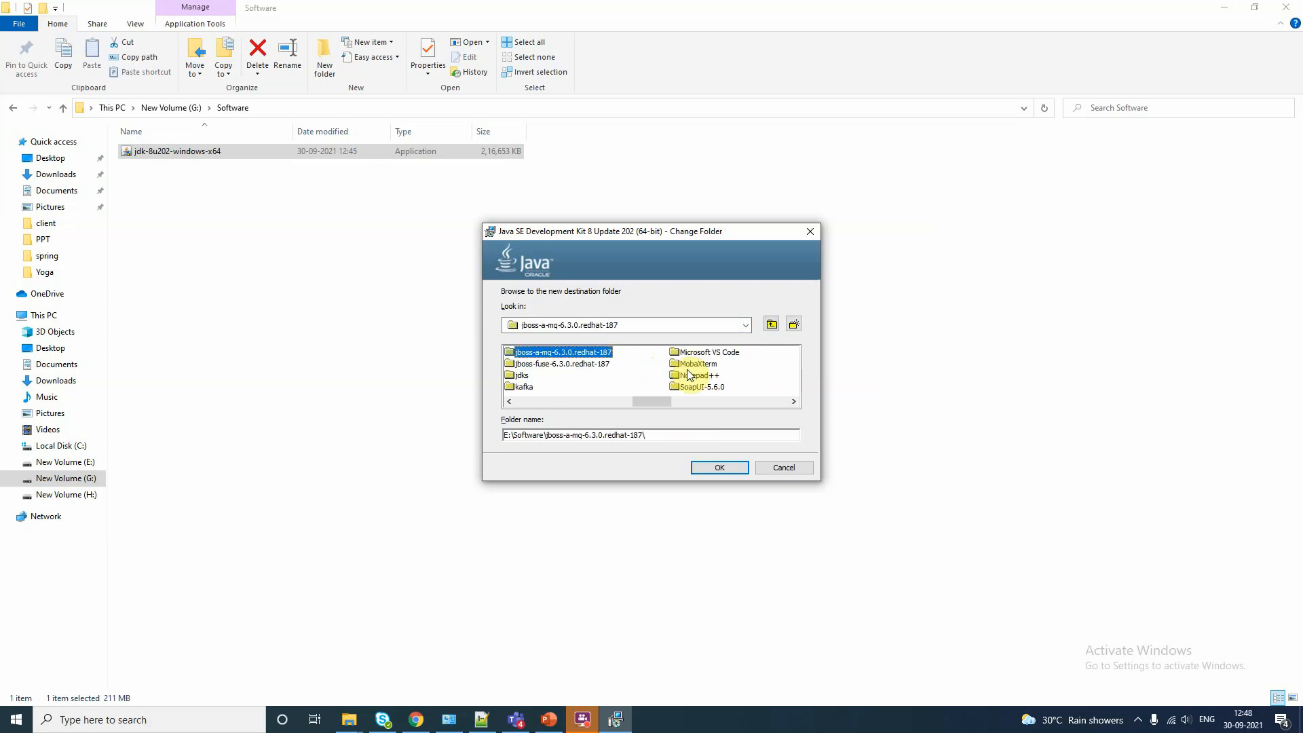
pyautogui.doubleClick(525, 376)
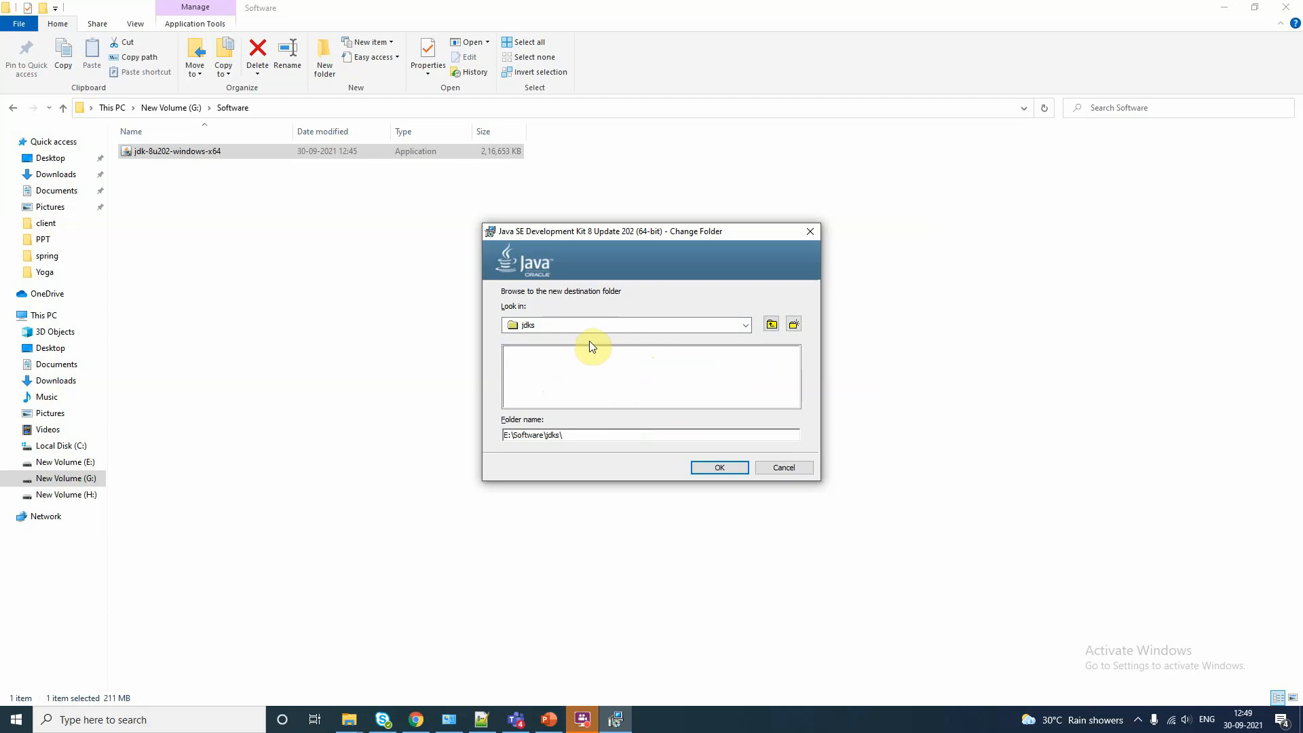
pyautogui.click(773, 325)
pyautogui.click(774, 327)
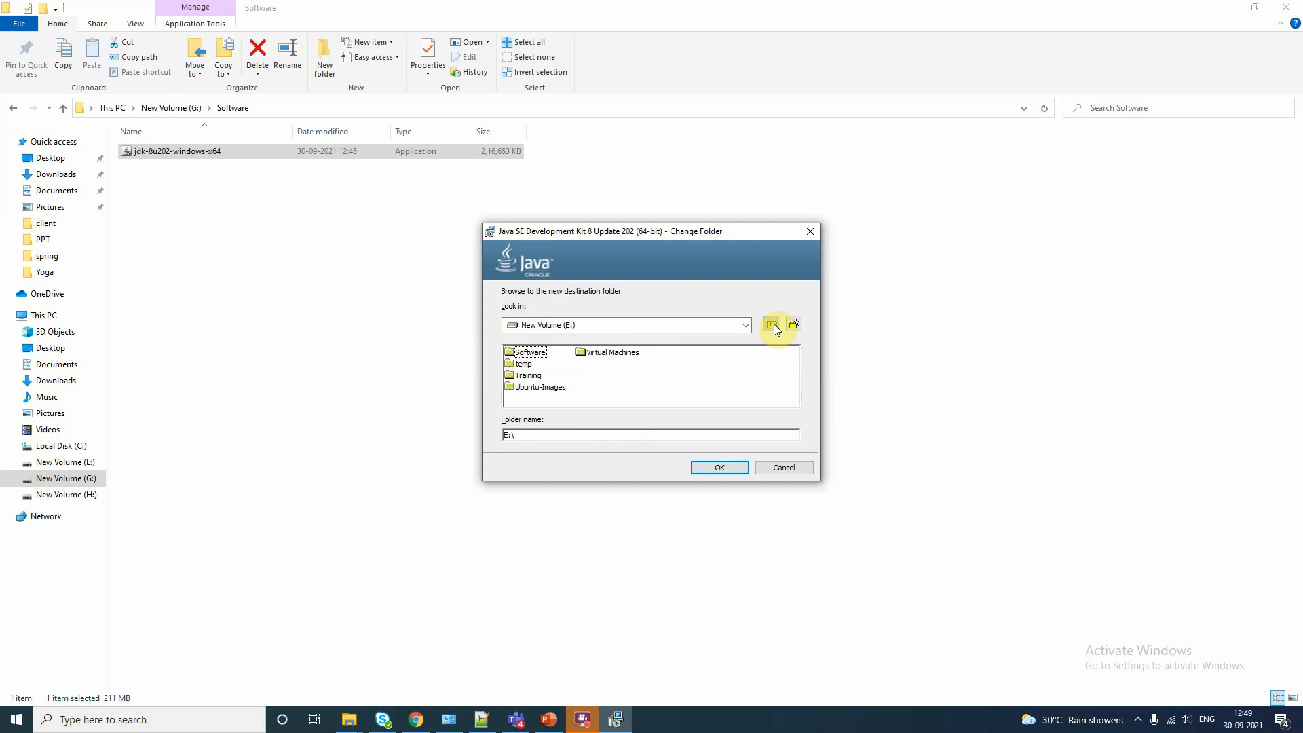
pyautogui.click(797, 472)
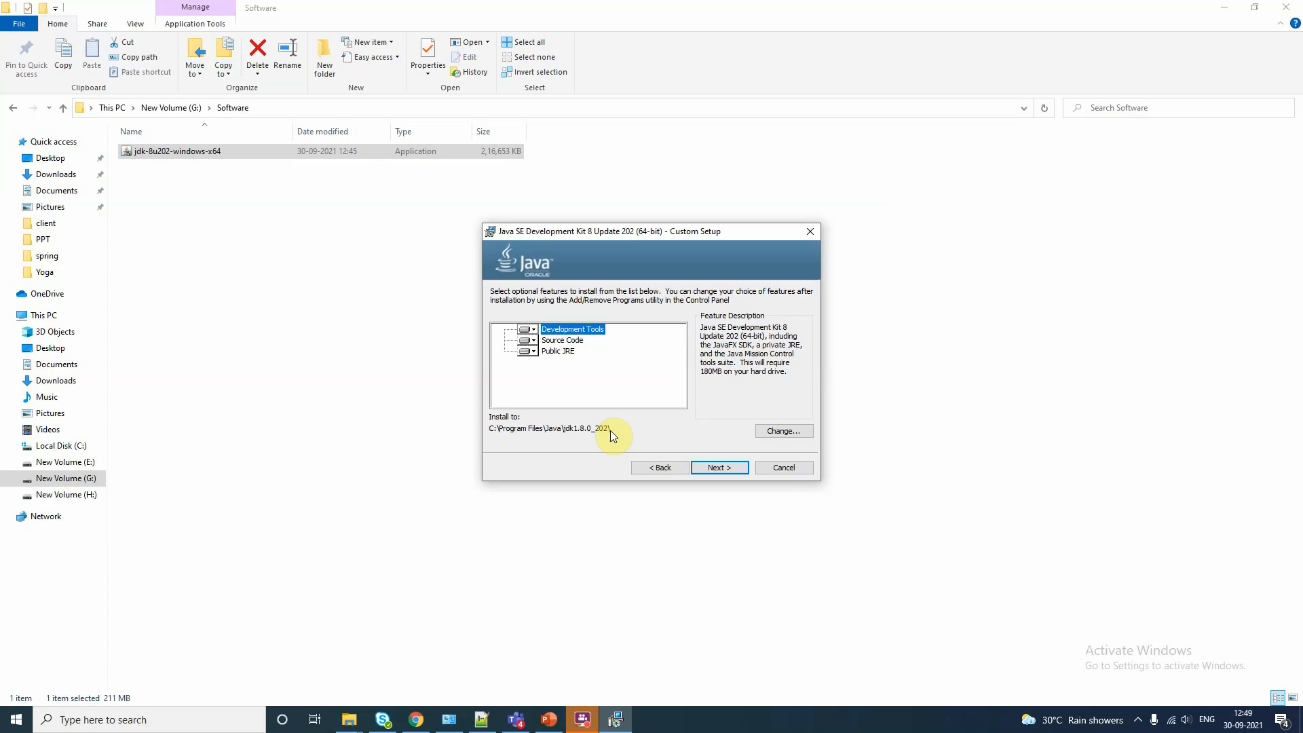
# Step: Install the JDK with the default features and folder, acknowledge the license terms notice and keep the default JRE destination C:\Program Files\Java\jre1.8.0_202
pyautogui.click(724, 471)
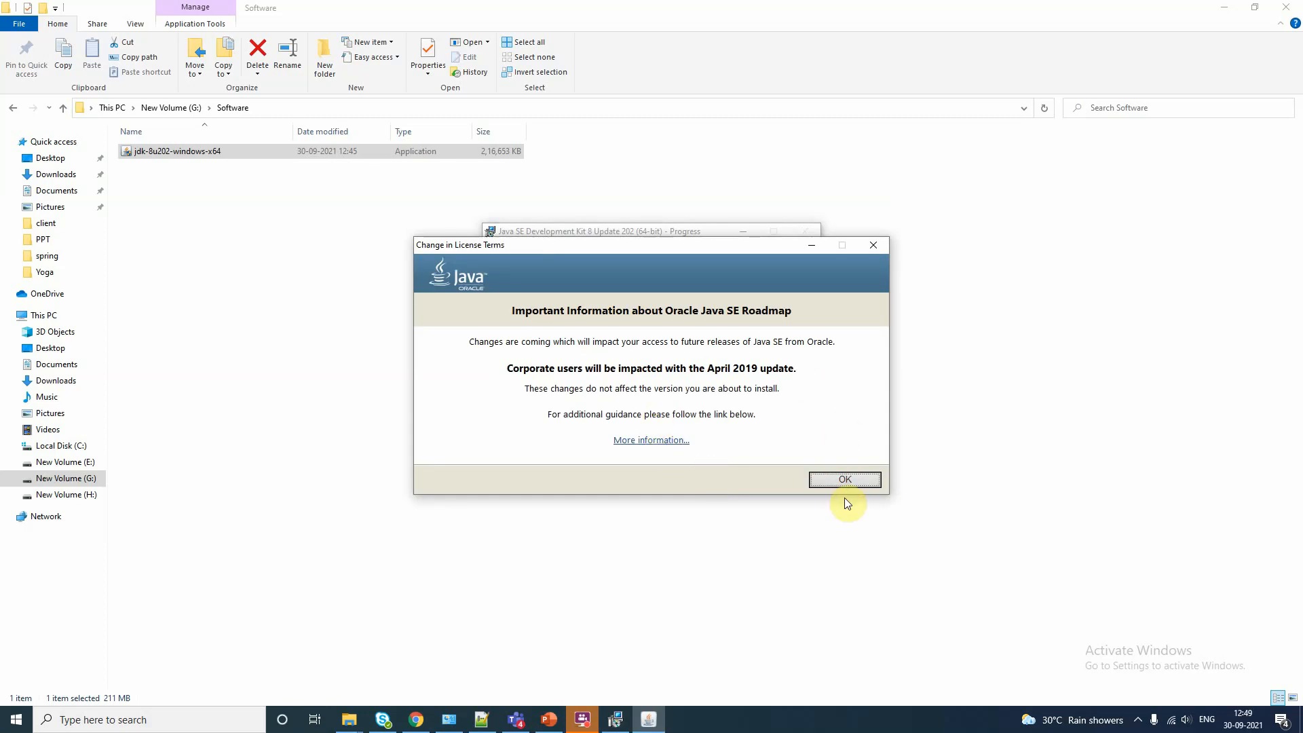
pyautogui.click(853, 483)
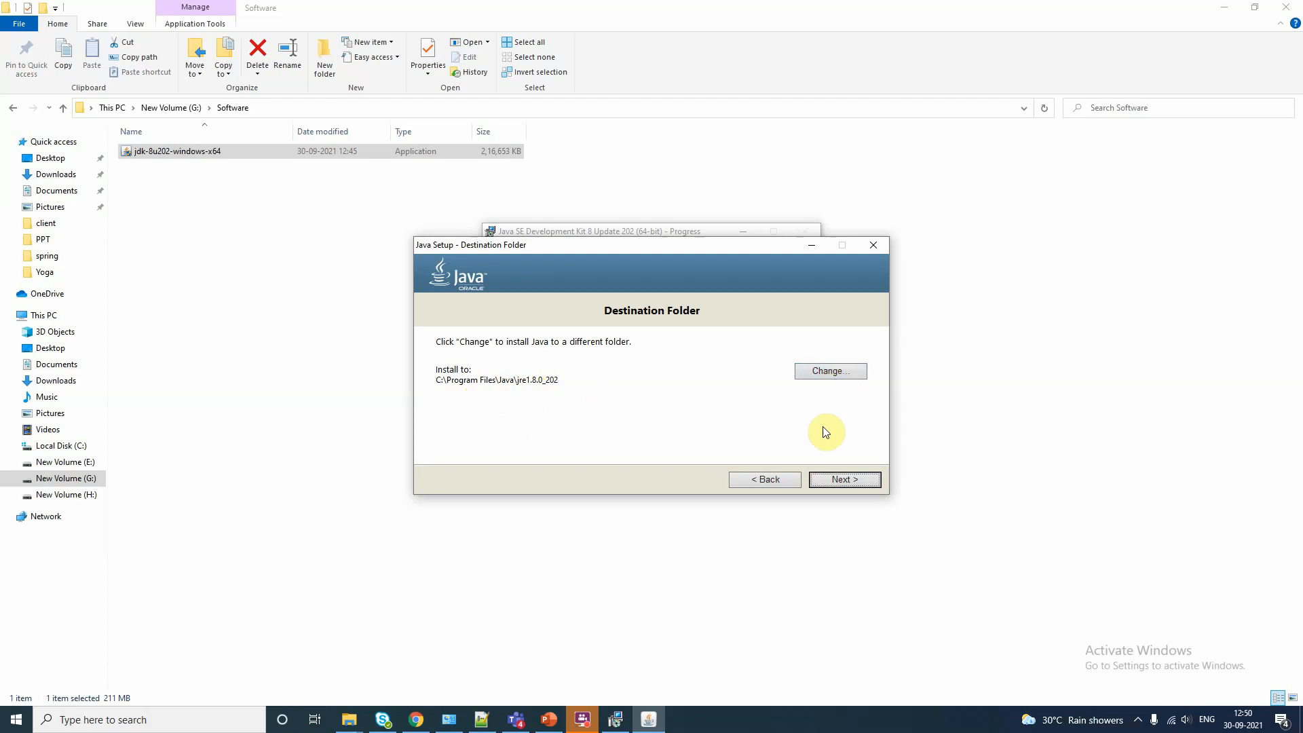
pyautogui.click(846, 481)
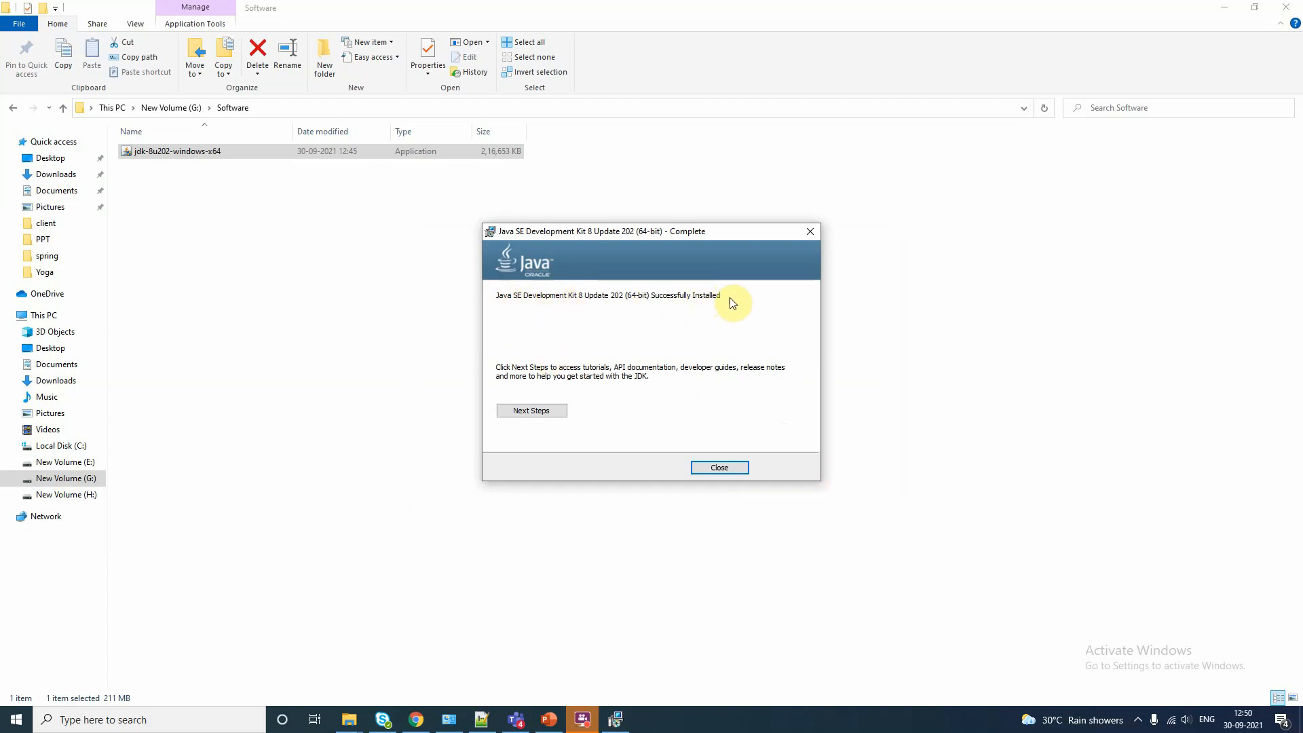
# Step: Close the completed JDK setup and open C:\Program Files\Java to check the installation path
pyautogui.click(720, 467)
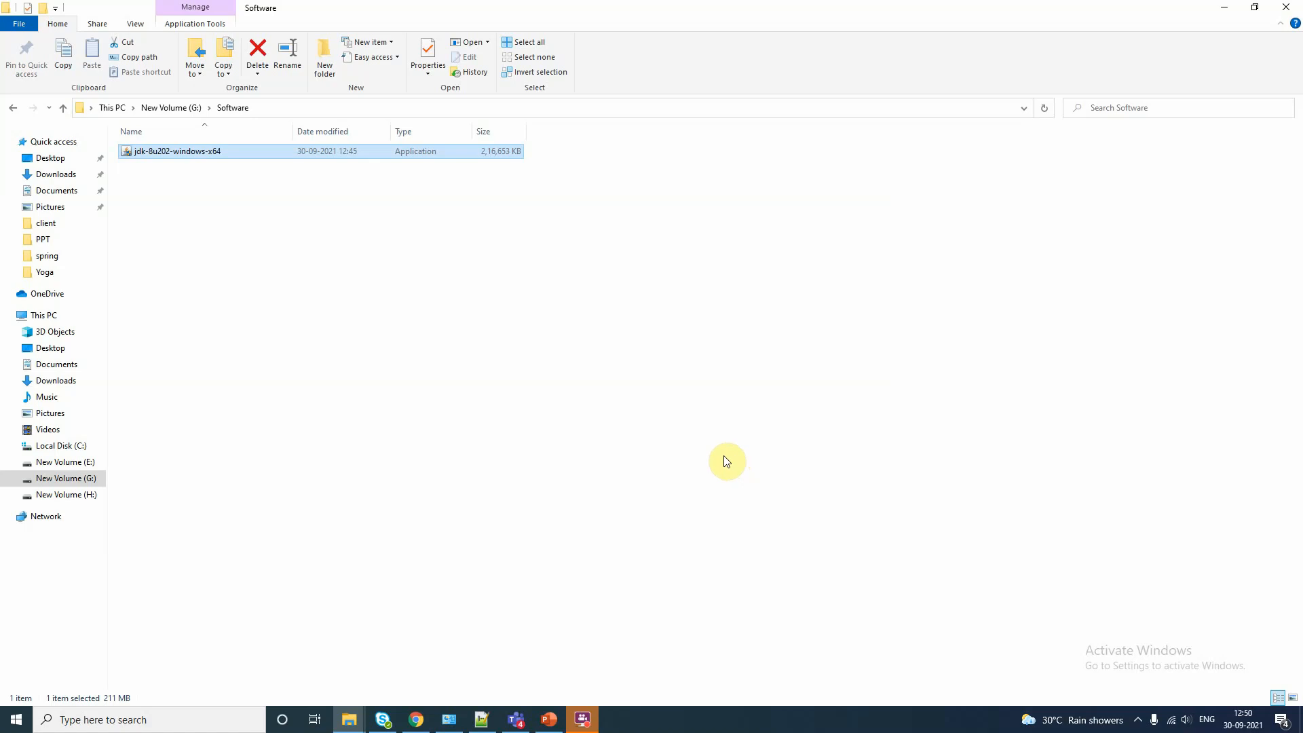
pyautogui.click(85, 451)
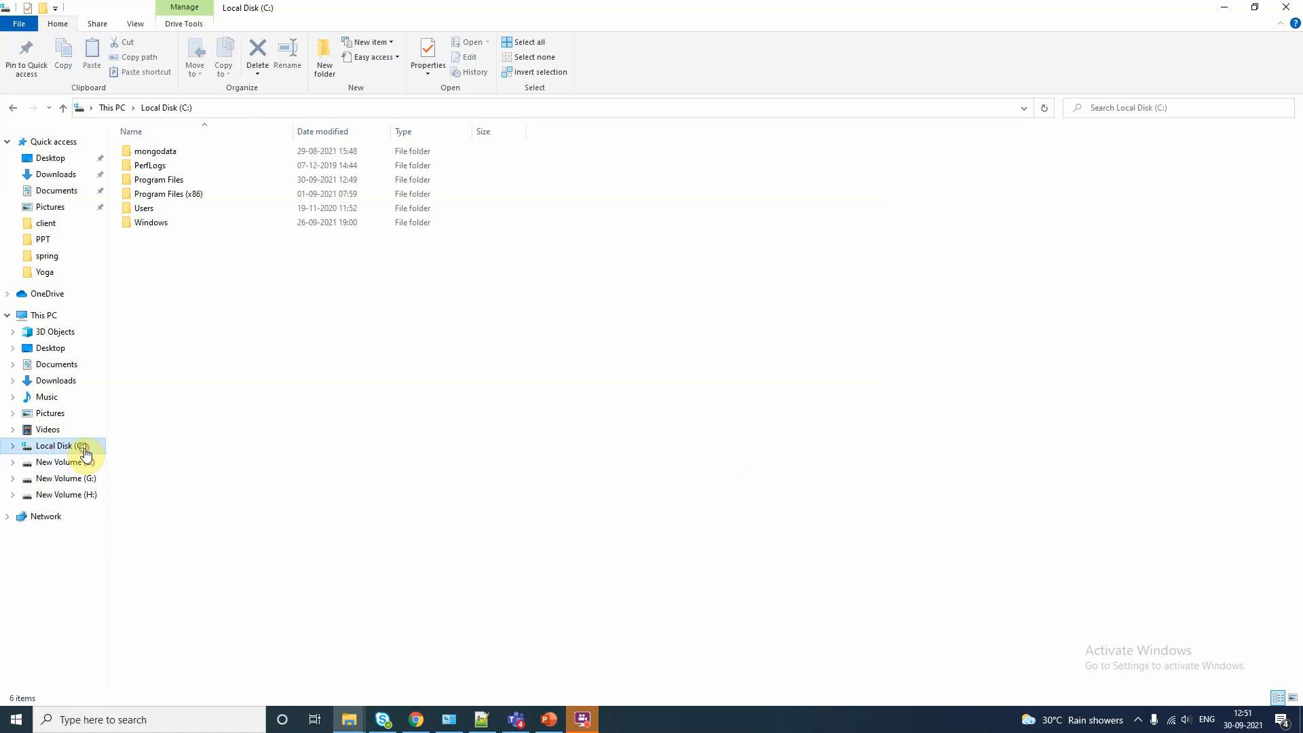
pyautogui.click(177, 181)
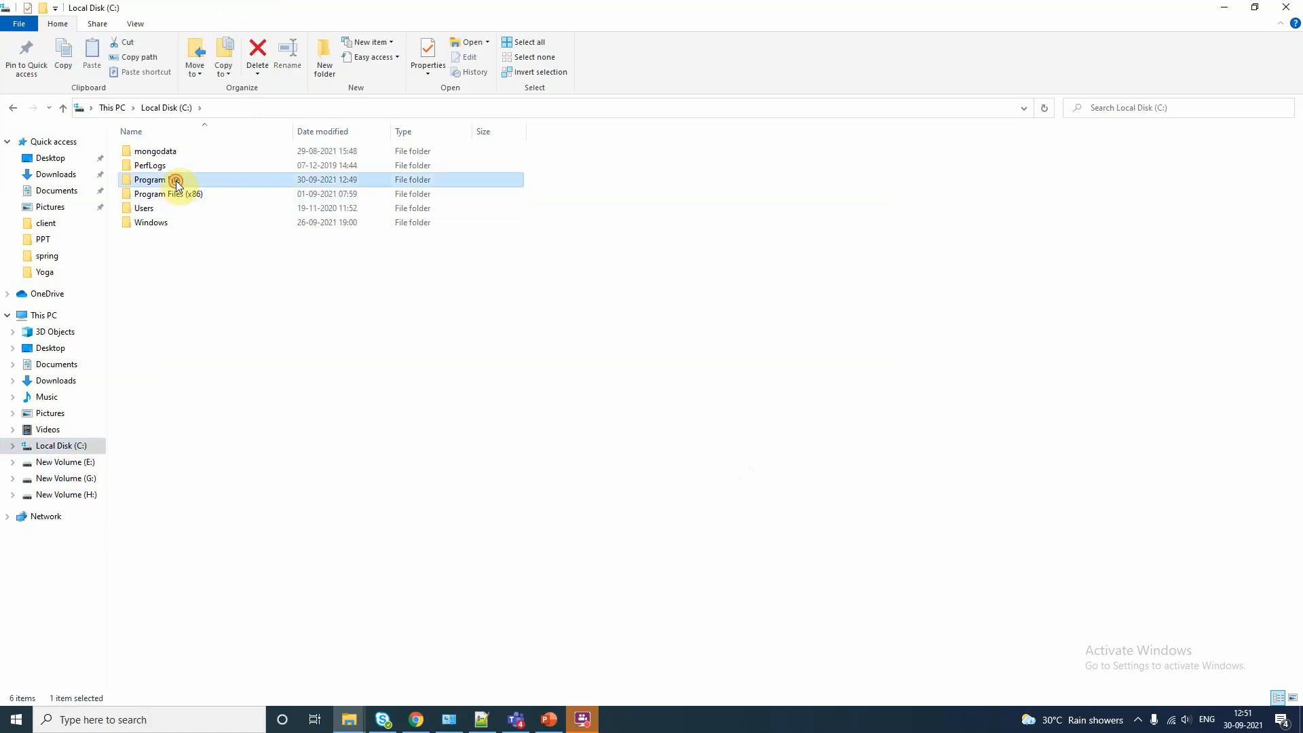
pyautogui.doubleClick(177, 180)
pyautogui.doubleClick(141, 210)
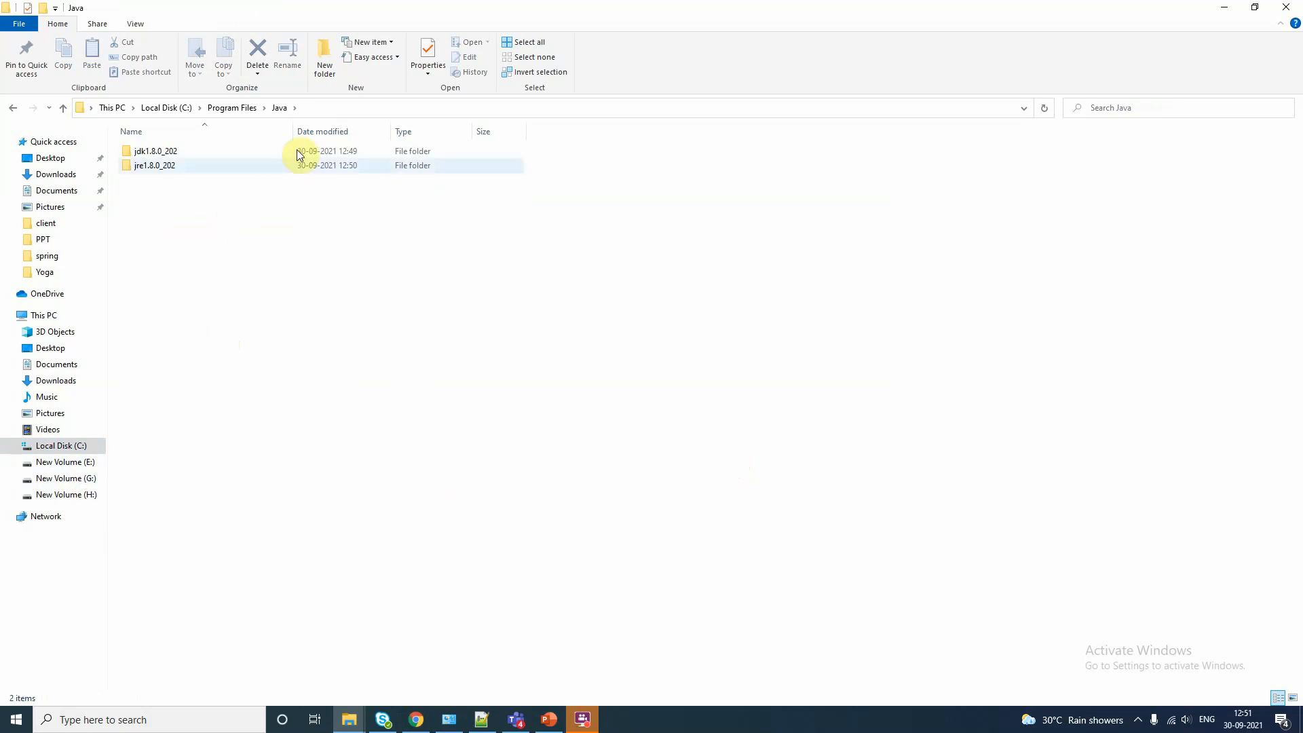
pyautogui.click(312, 110)
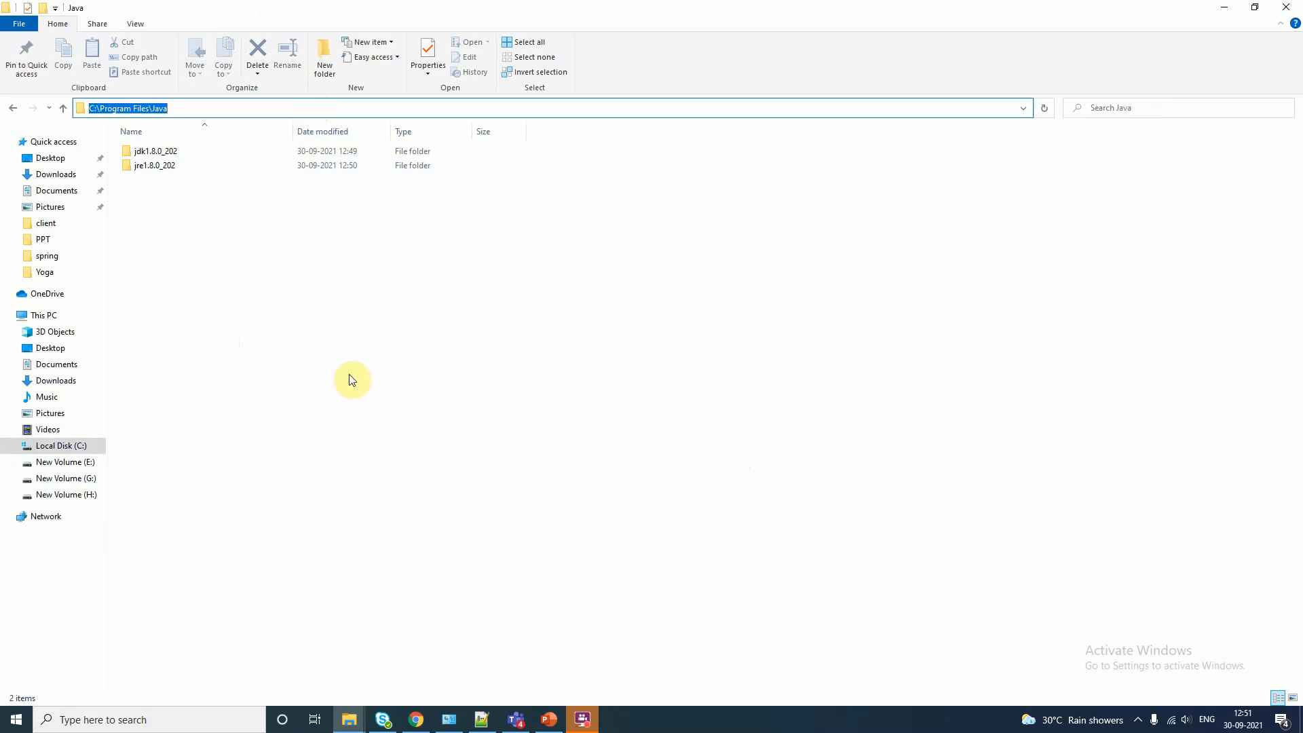
pyautogui.click(351, 379)
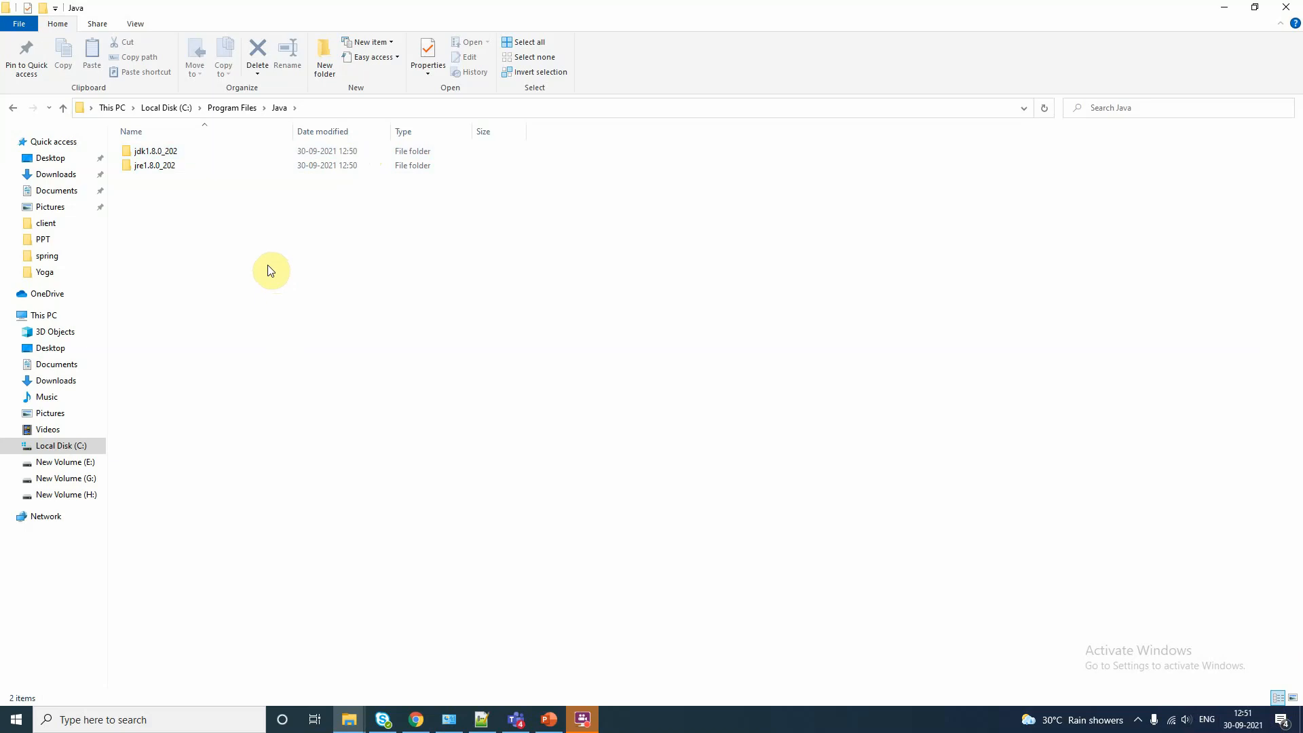
# Step: Look inside the jdk1.8.0_202 and jre1.8.0_202 folders, returning to the Java folder after each
pyautogui.click(172, 157)
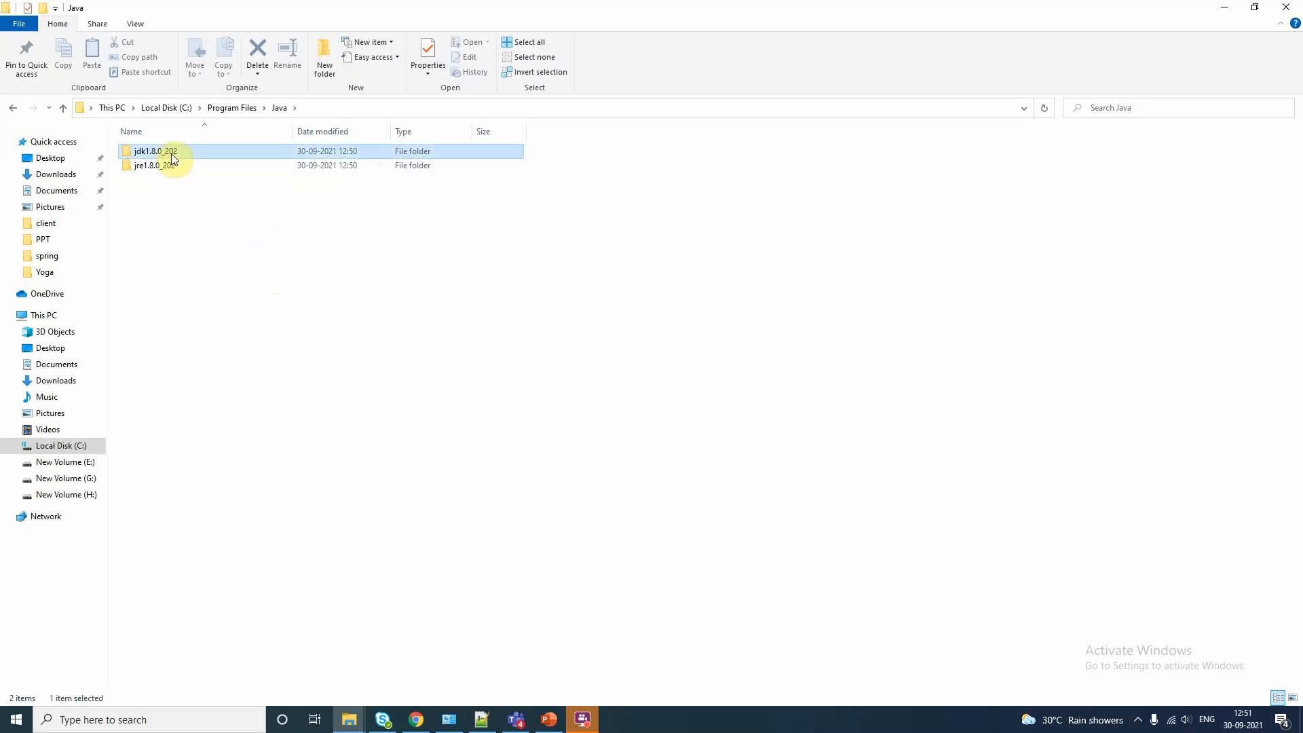
pyautogui.doubleClick(172, 157)
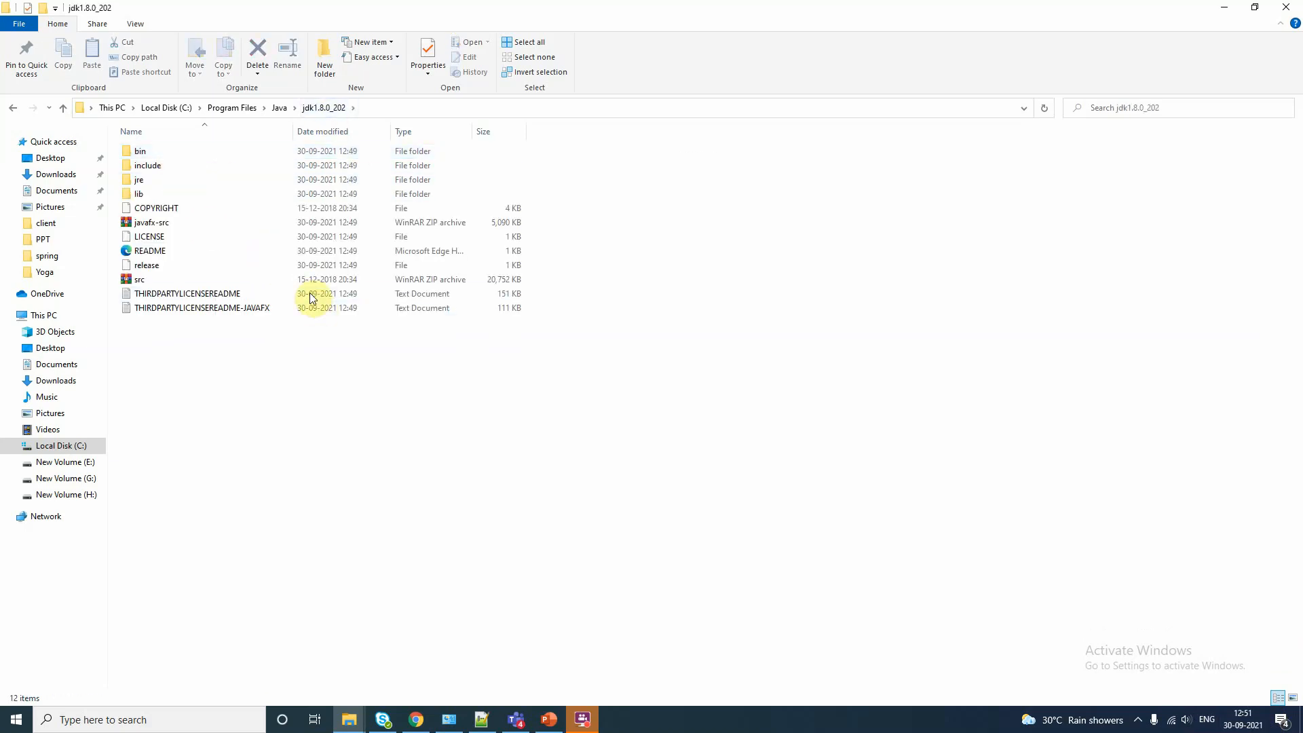
pyautogui.click(279, 108)
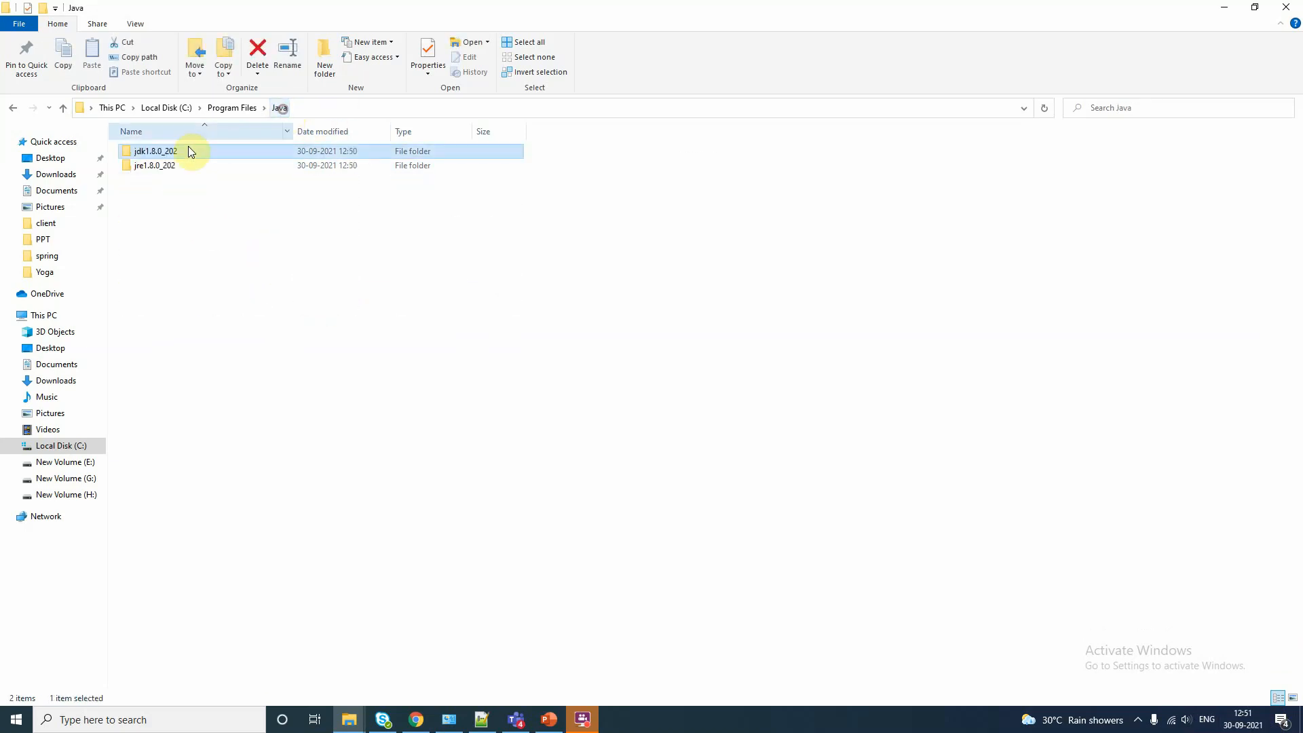
pyautogui.doubleClick(162, 169)
pyautogui.click(279, 107)
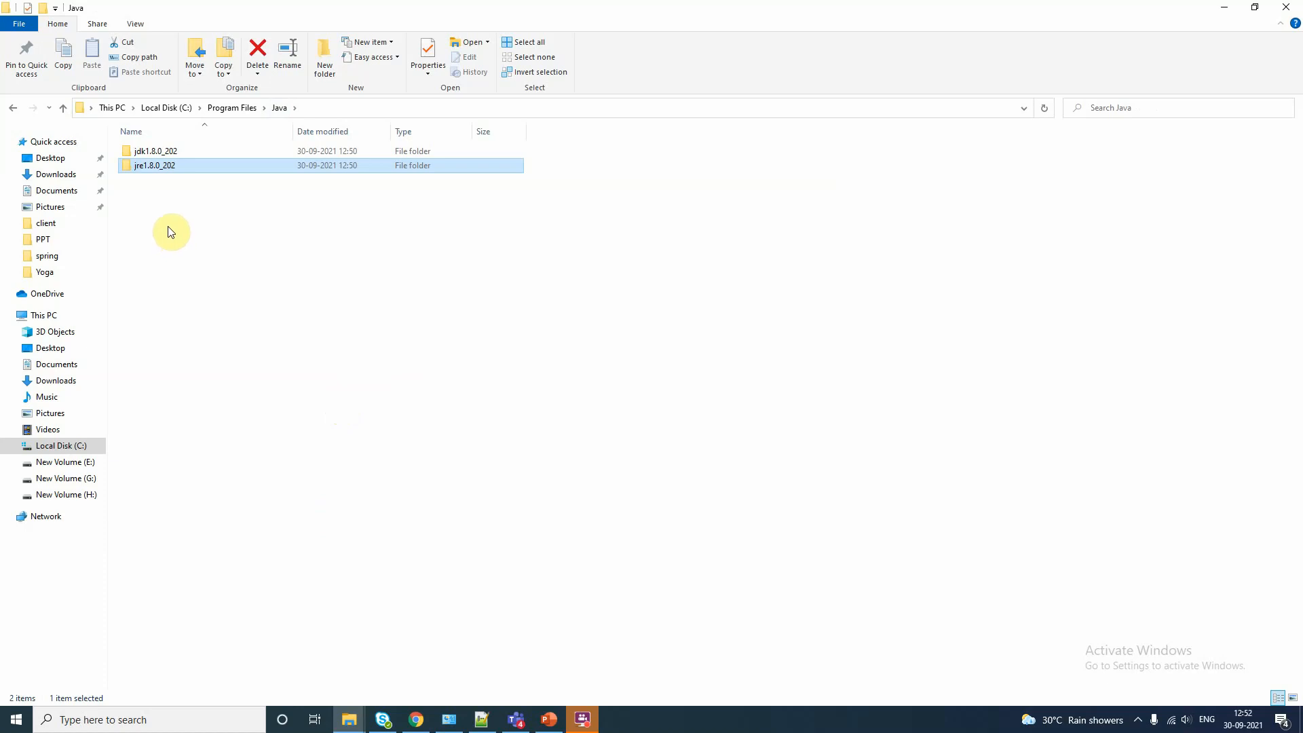
pyautogui.click(213, 266)
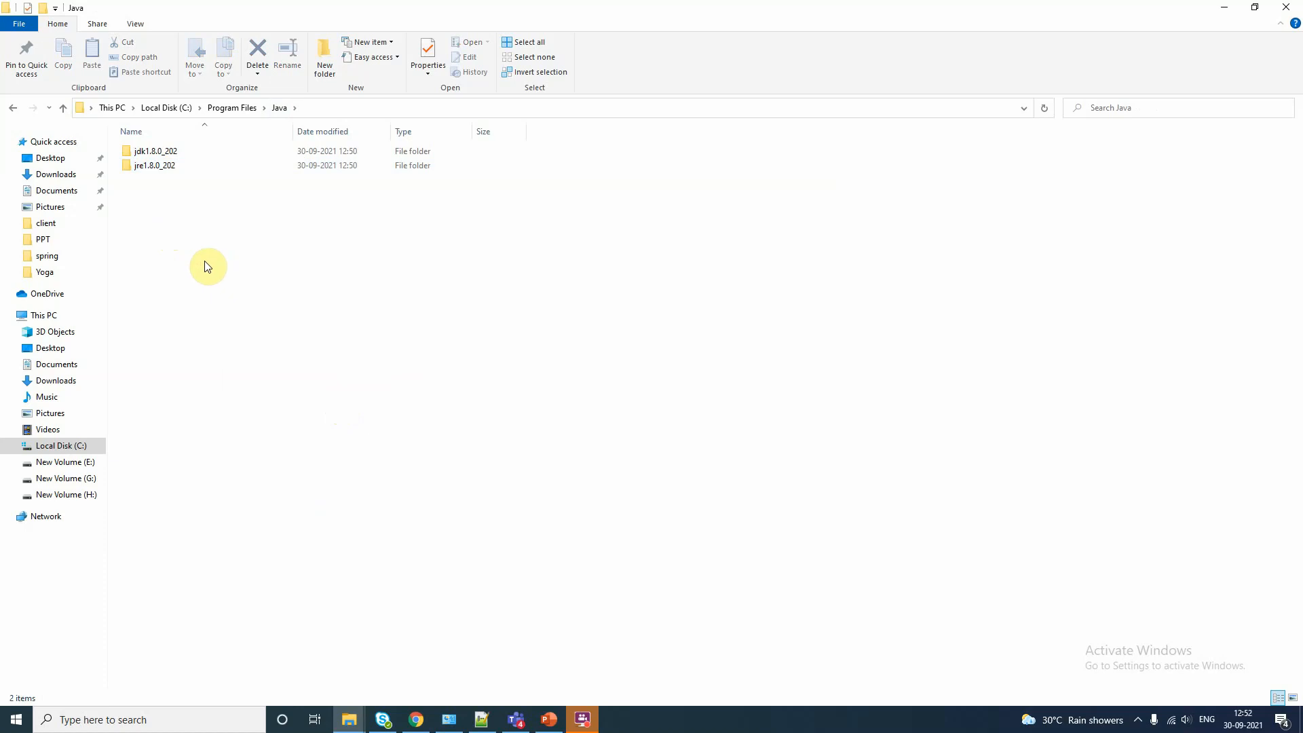
# Step: Open the bin folder of jdk1.8.0_202 and locate the javac and java applications
pyautogui.doubleClick(173, 153)
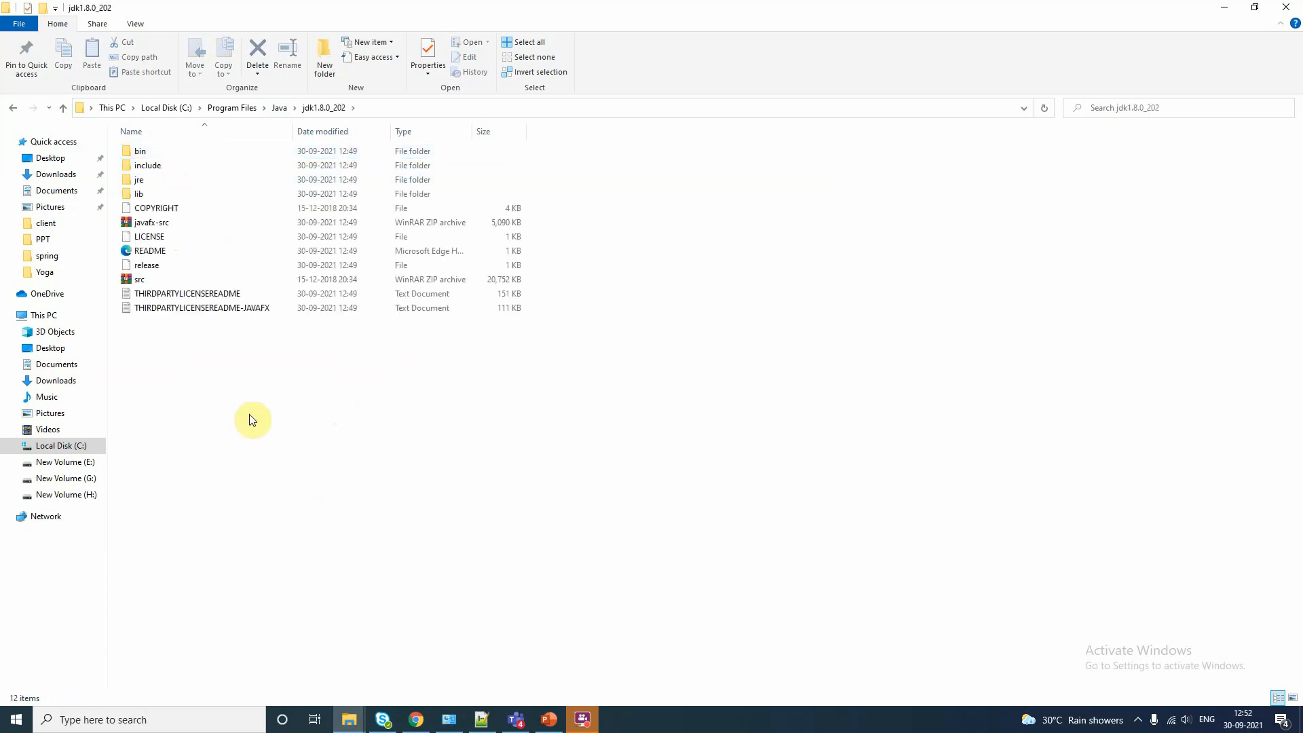
pyautogui.doubleClick(141, 155)
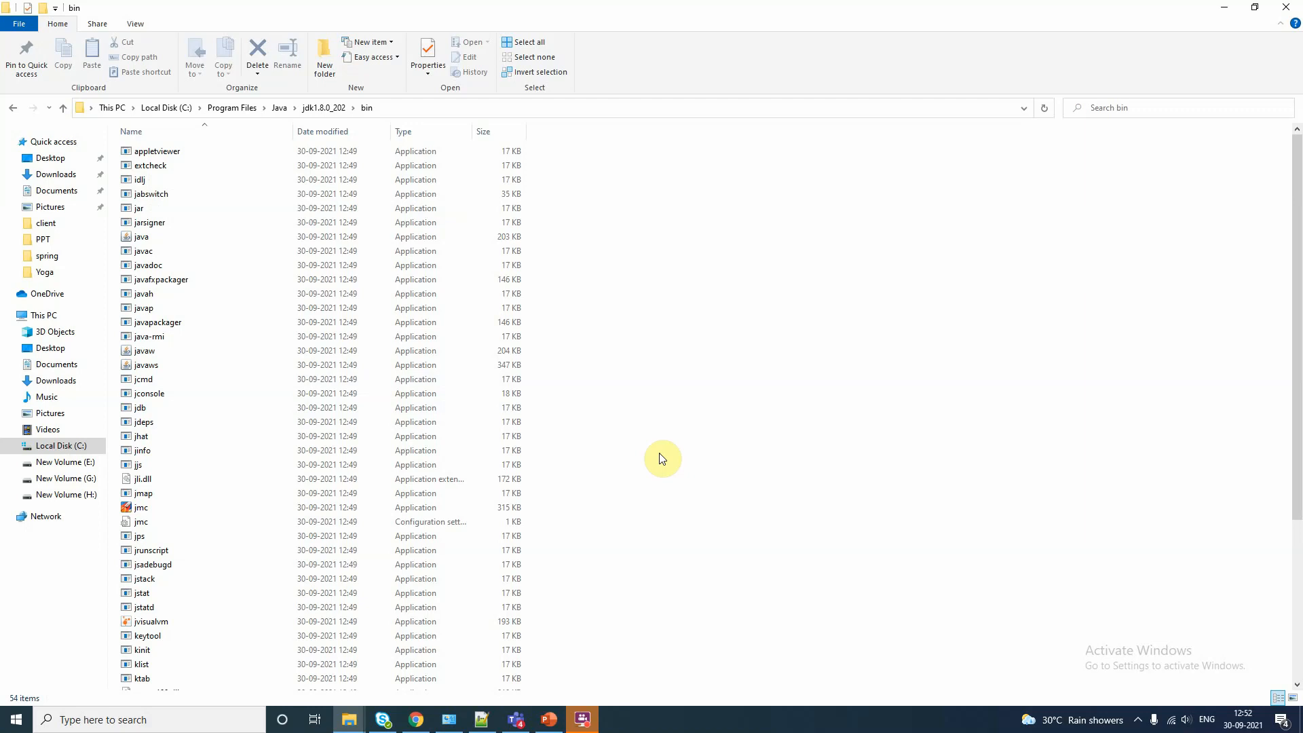
pyautogui.click(143, 255)
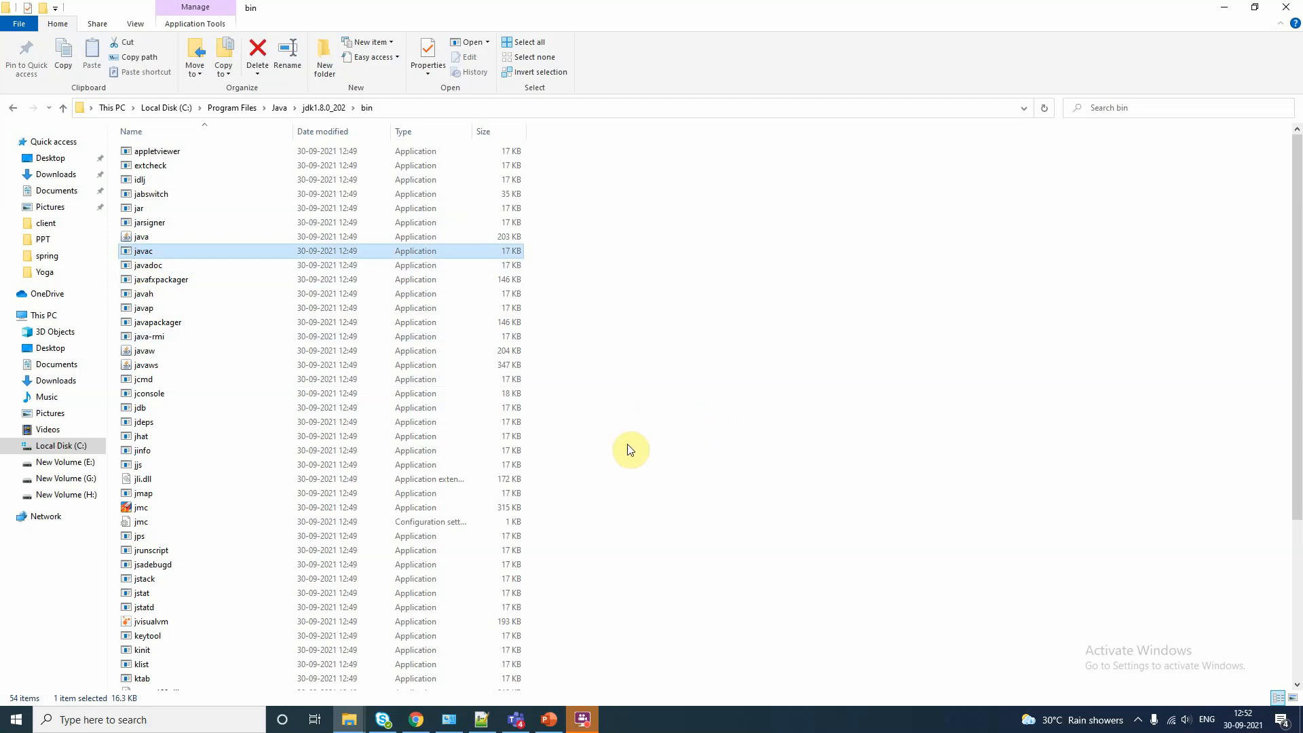
pyautogui.click(143, 237)
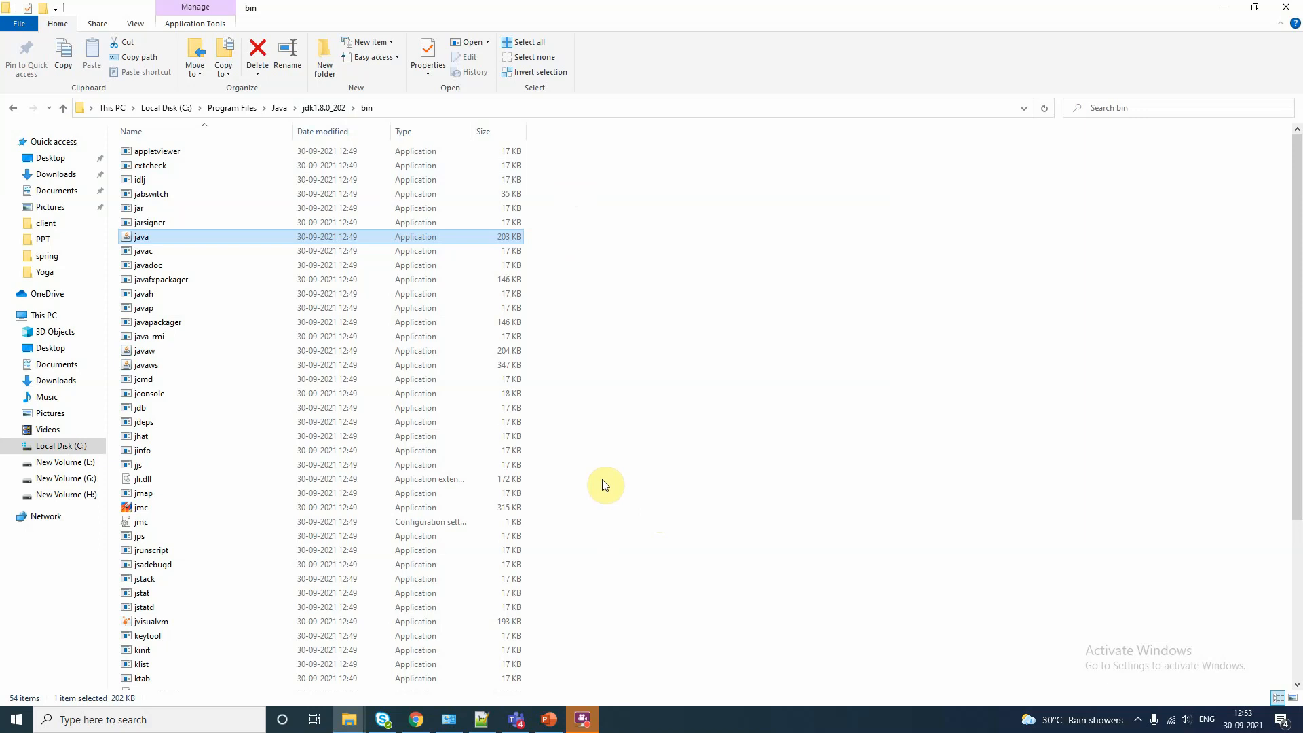
# Step: Examine the files in the JDK's jre\bin folder and return to the jdk1.8.0_202 folder
pyautogui.click(324, 108)
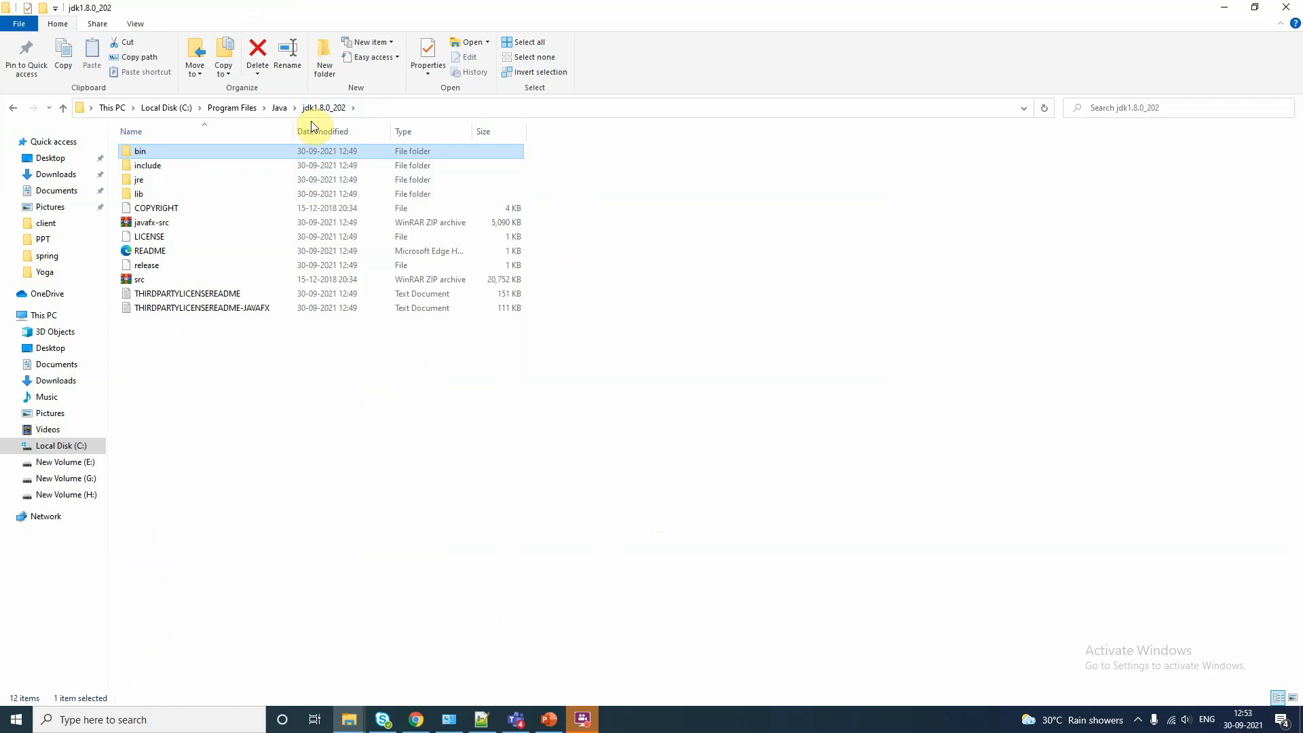
pyautogui.doubleClick(140, 180)
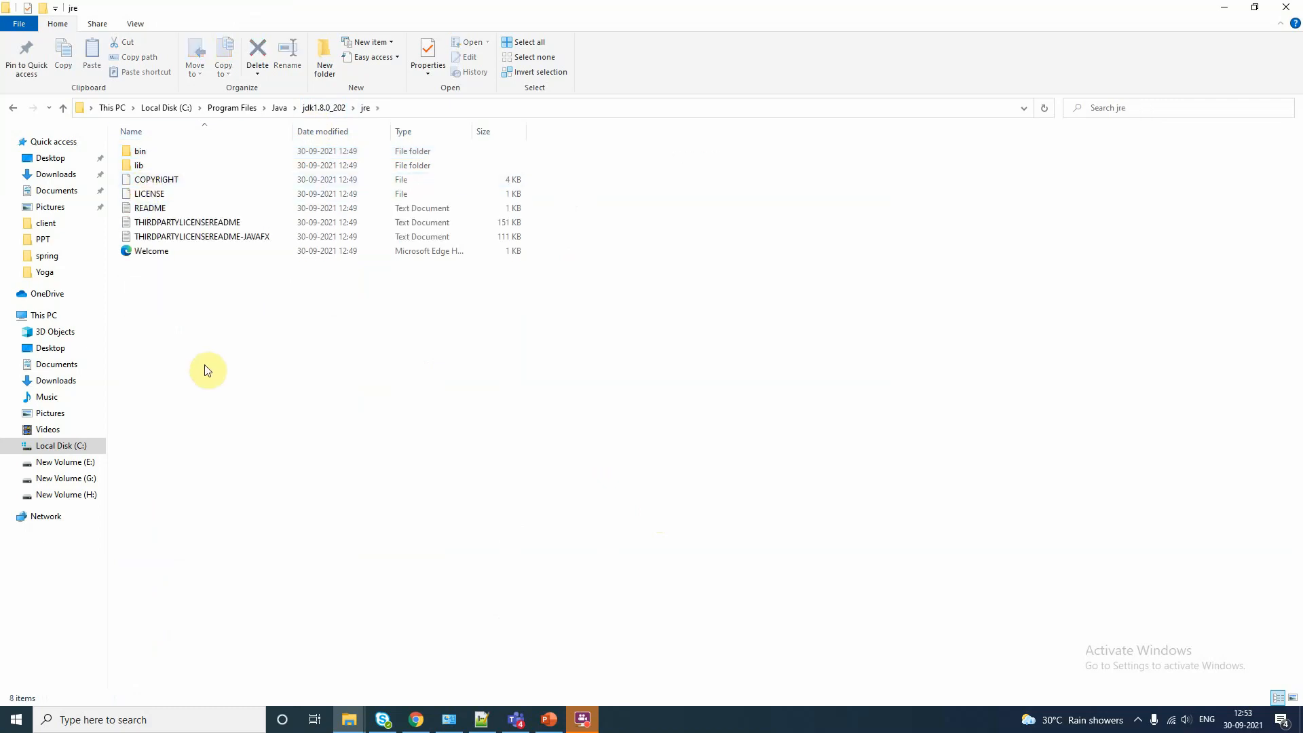
pyautogui.doubleClick(144, 152)
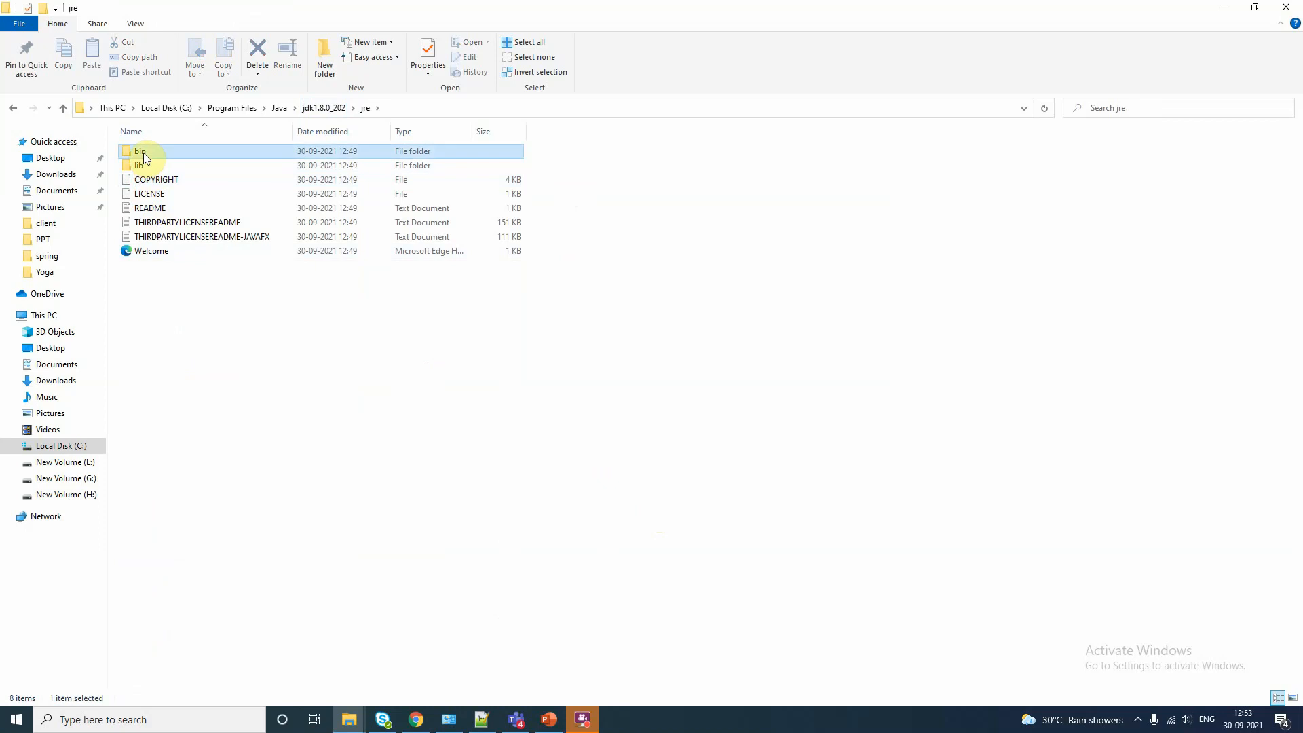
pyautogui.scroll(-20, 739, 482)
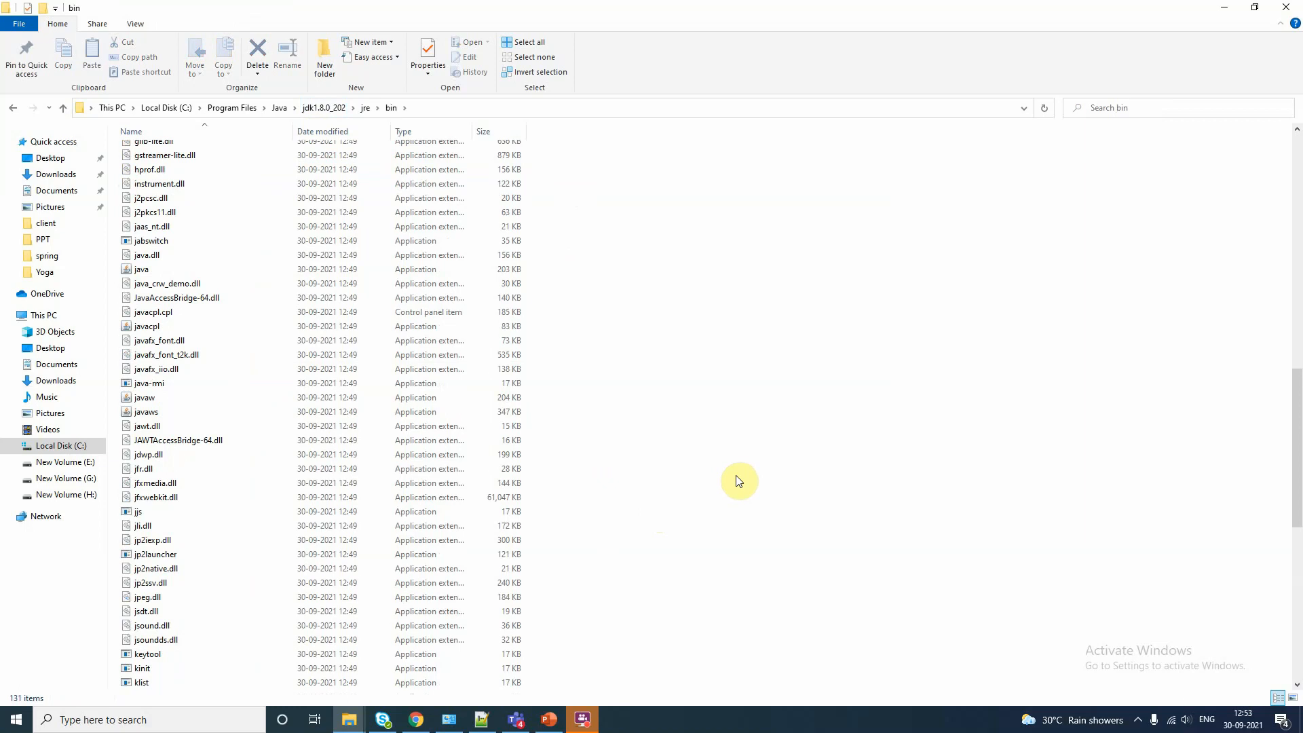
pyautogui.scroll(-4, 739, 482)
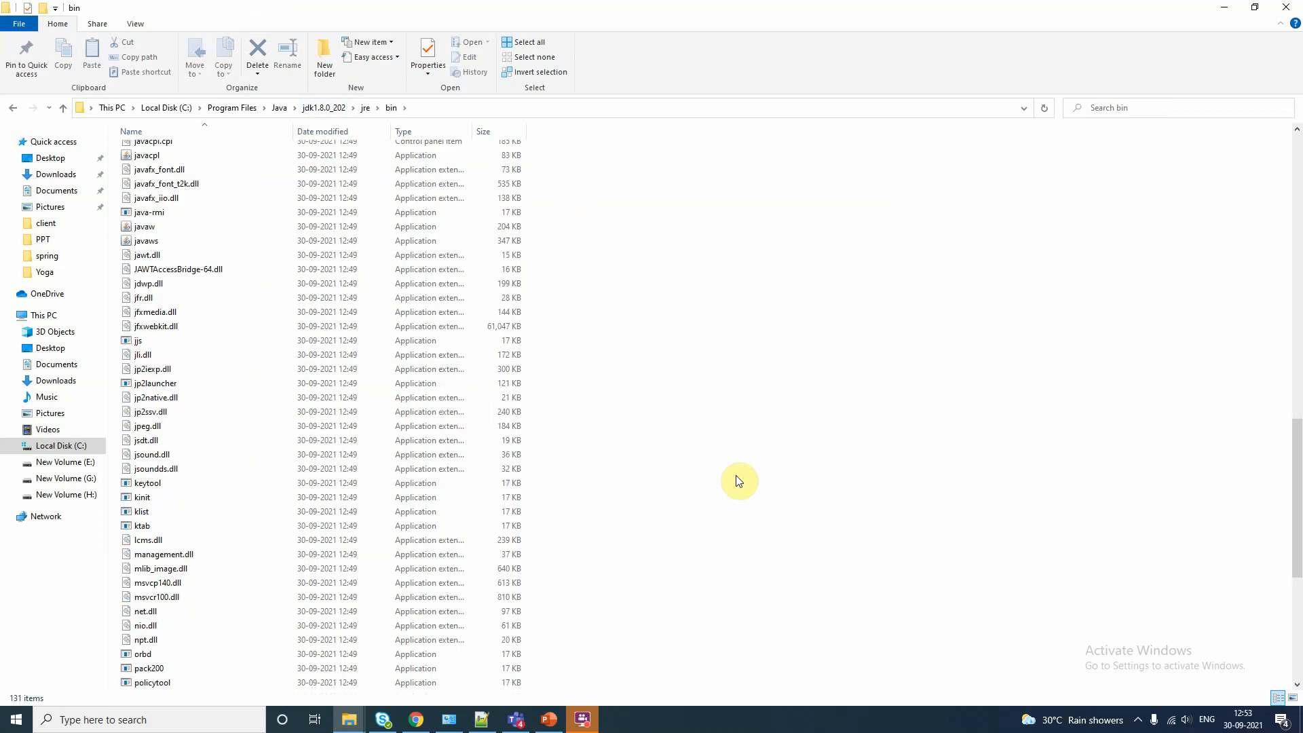
pyautogui.scroll(-1, 739, 482)
pyautogui.scroll(-5, 739, 482)
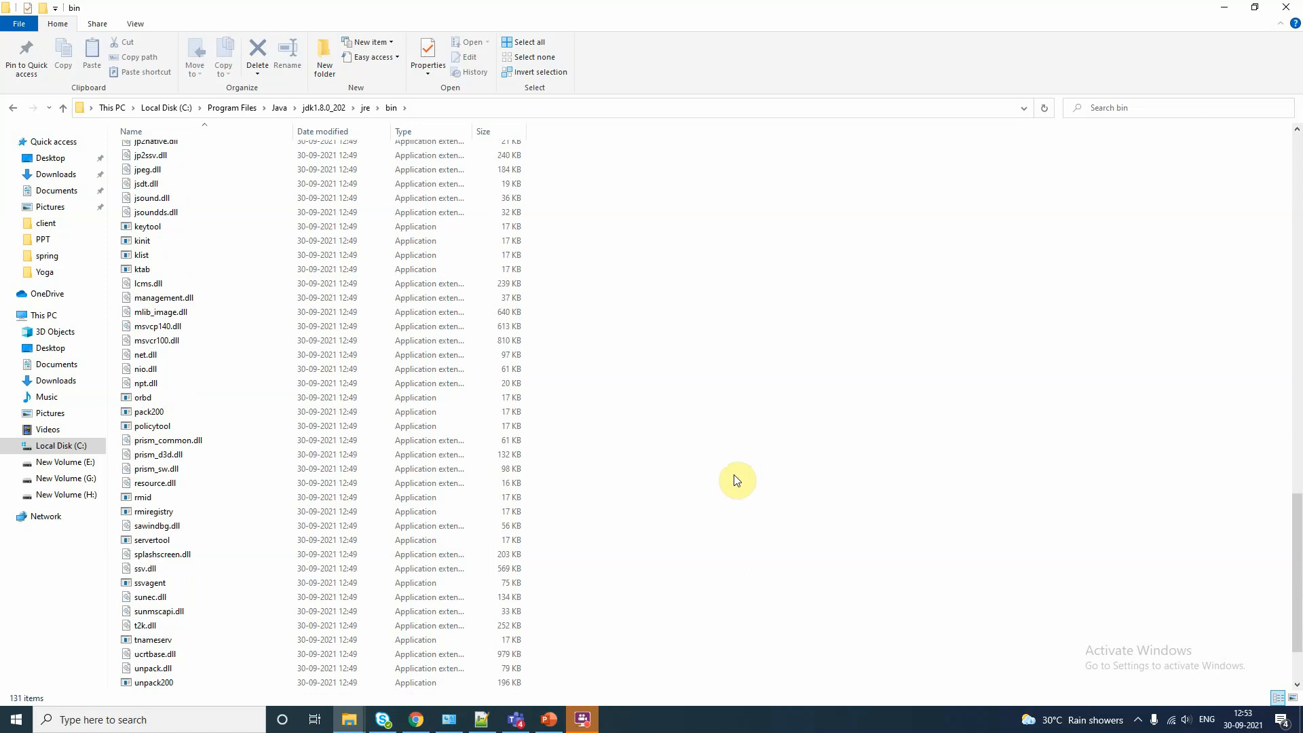
pyautogui.click(336, 108)
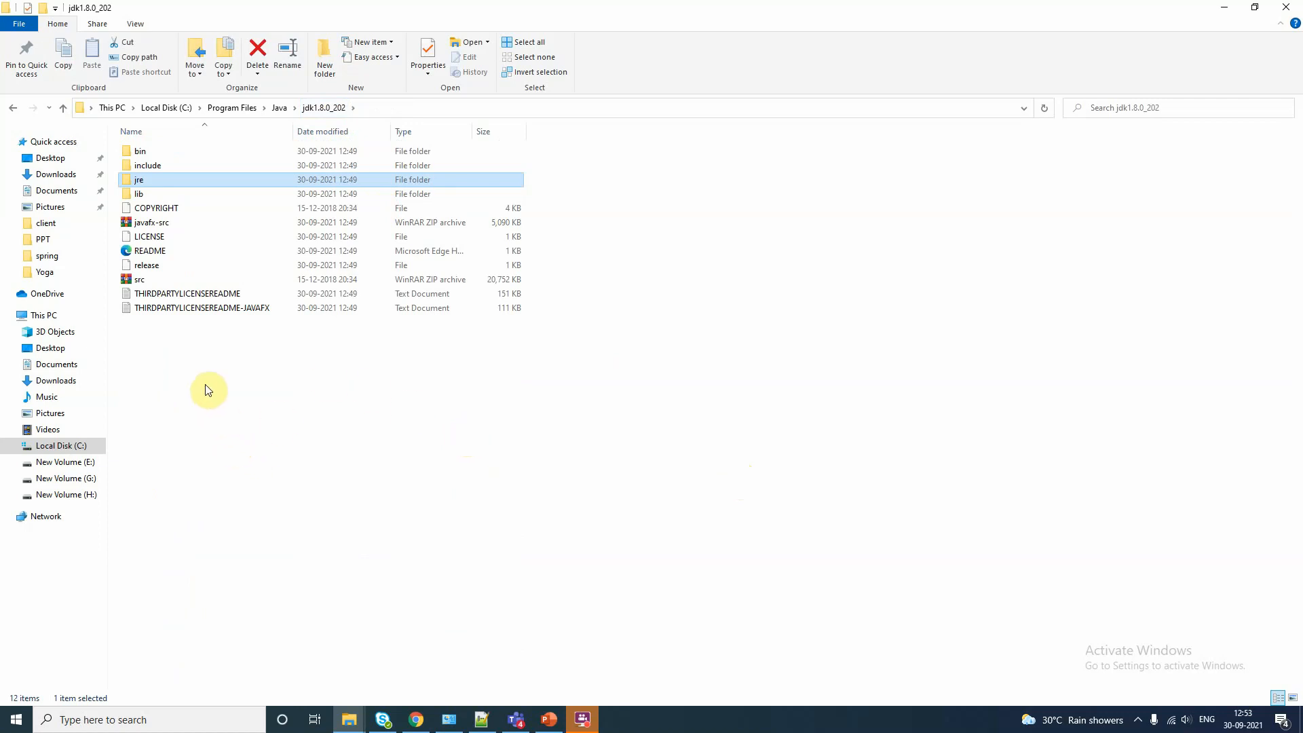
pyautogui.click(140, 180)
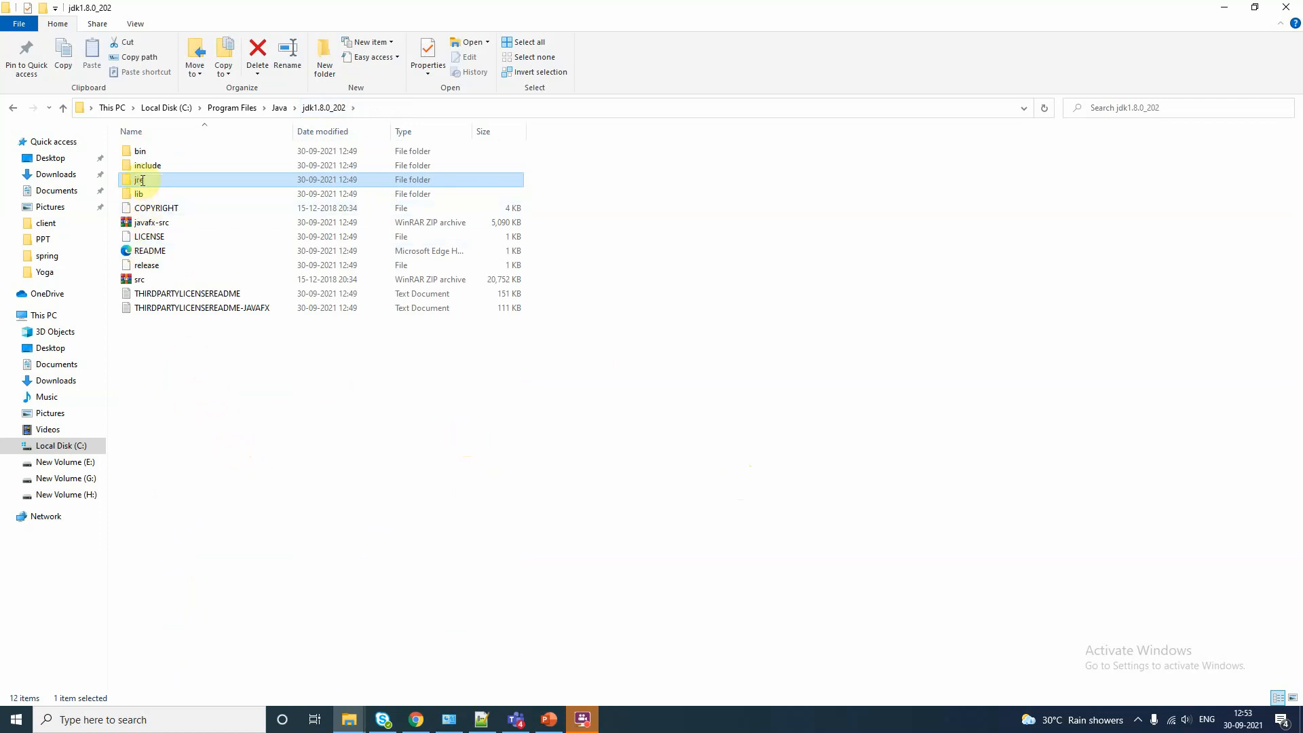
pyautogui.click(433, 448)
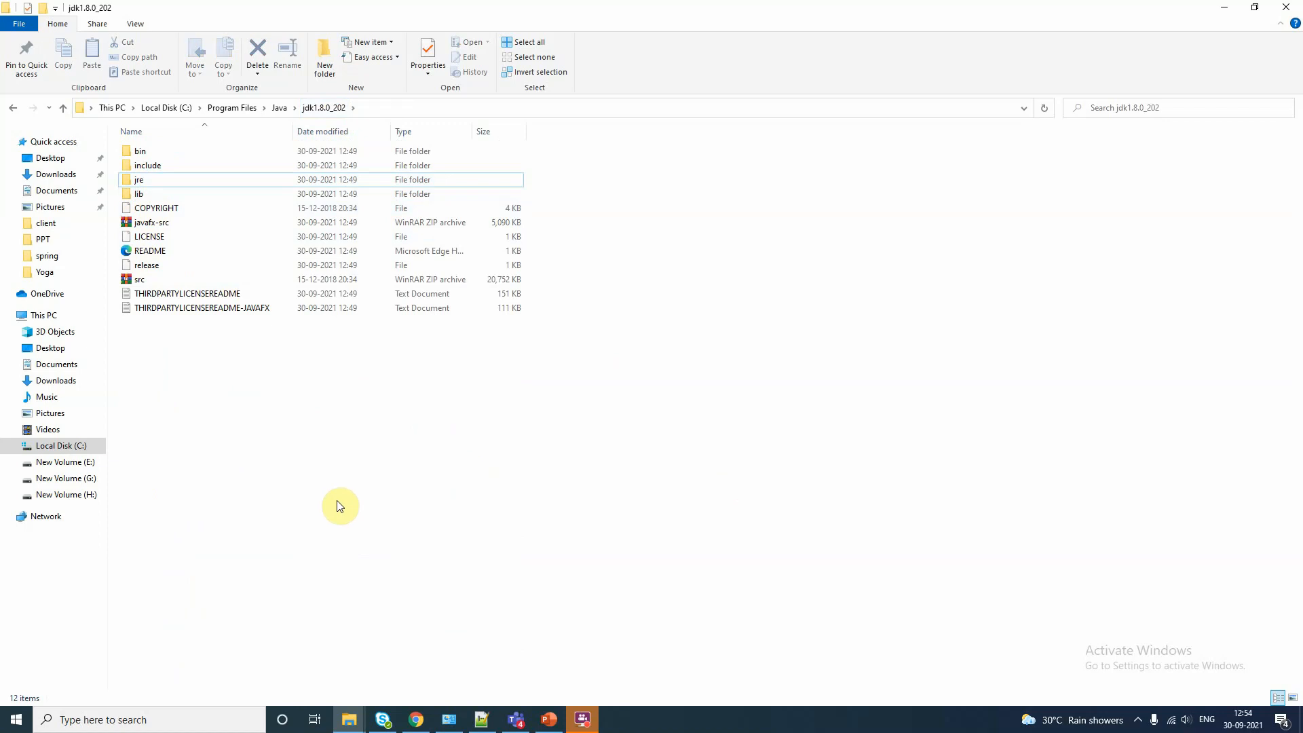
# Step: Inspect the contents and path of the JDK's own lib folder, then go back to jdk1.8.0_202
pyautogui.click(140, 194)
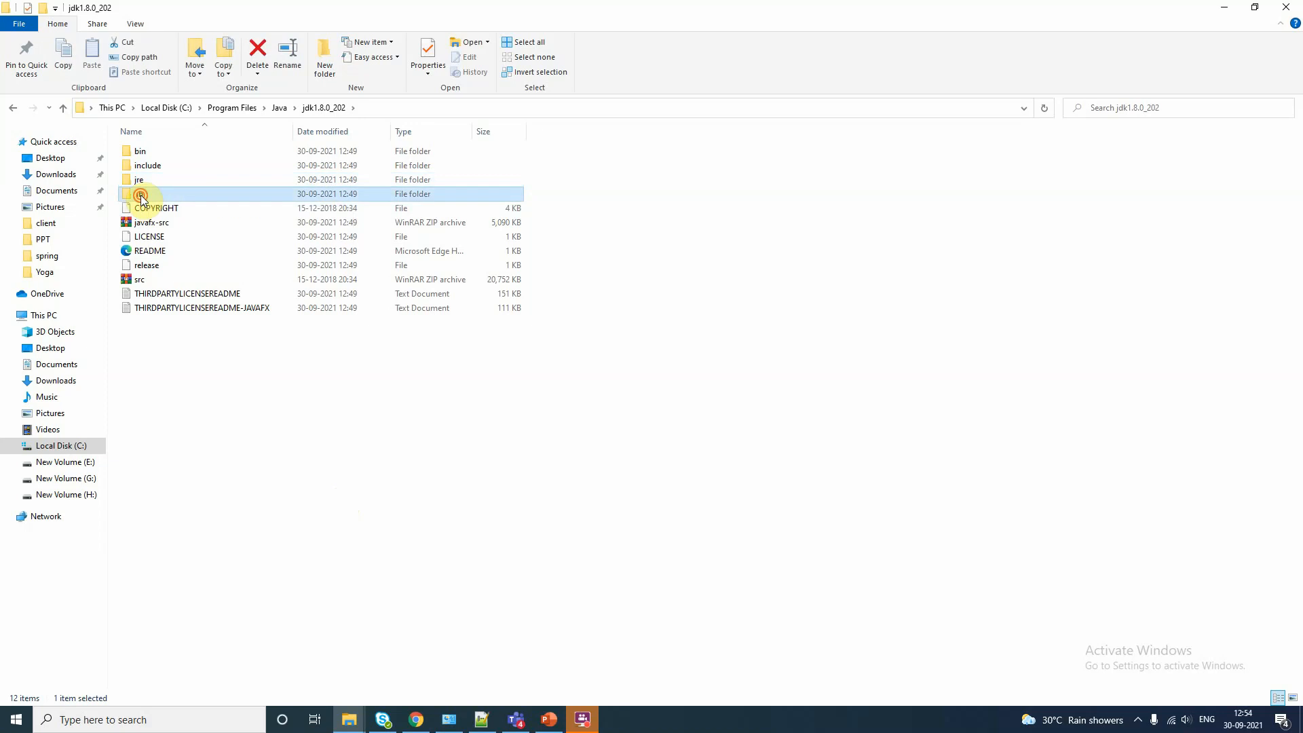
pyautogui.doubleClick(140, 195)
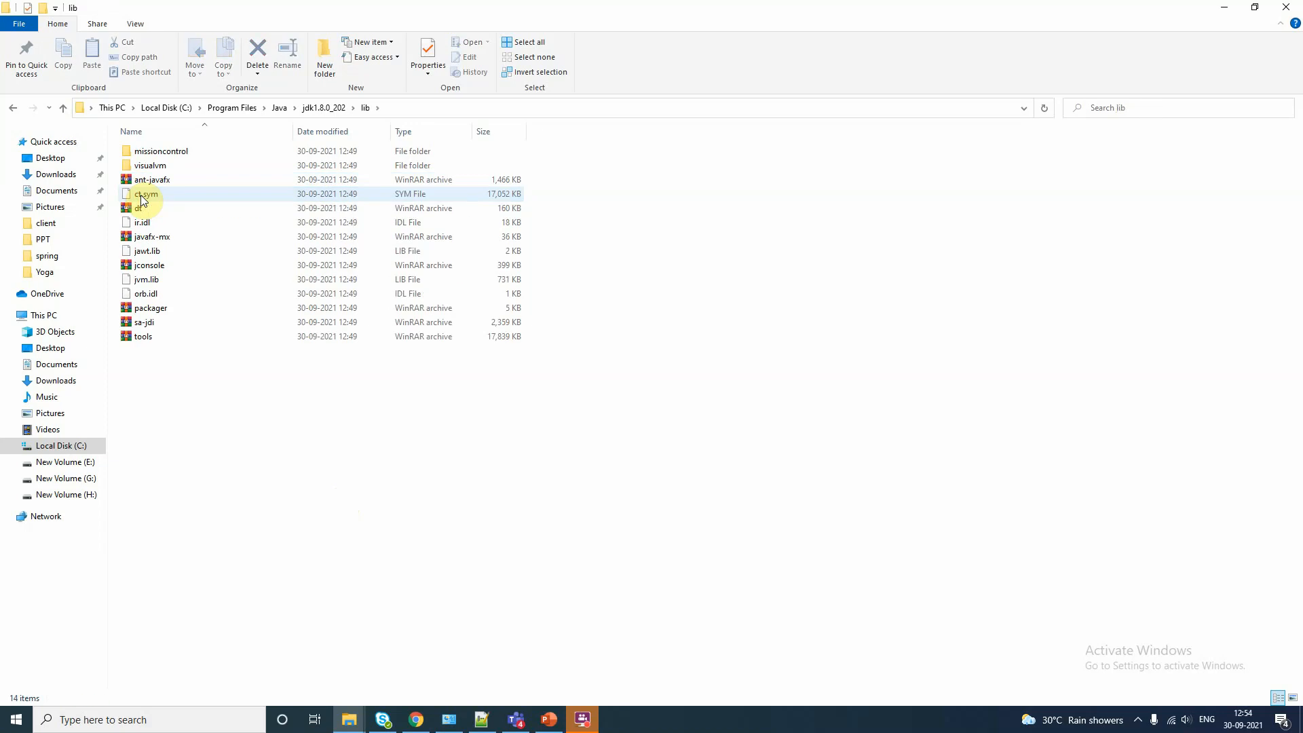
pyautogui.click(388, 110)
pyautogui.click(359, 400)
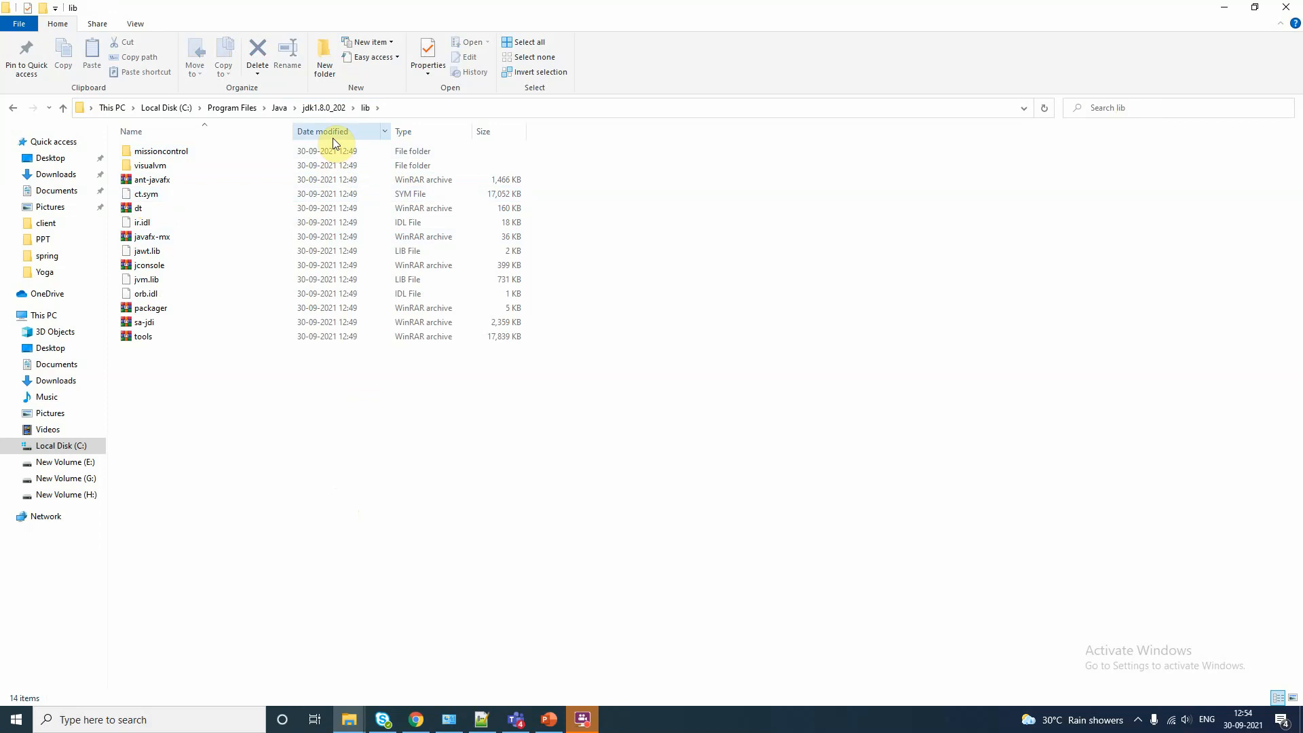
pyautogui.click(331, 113)
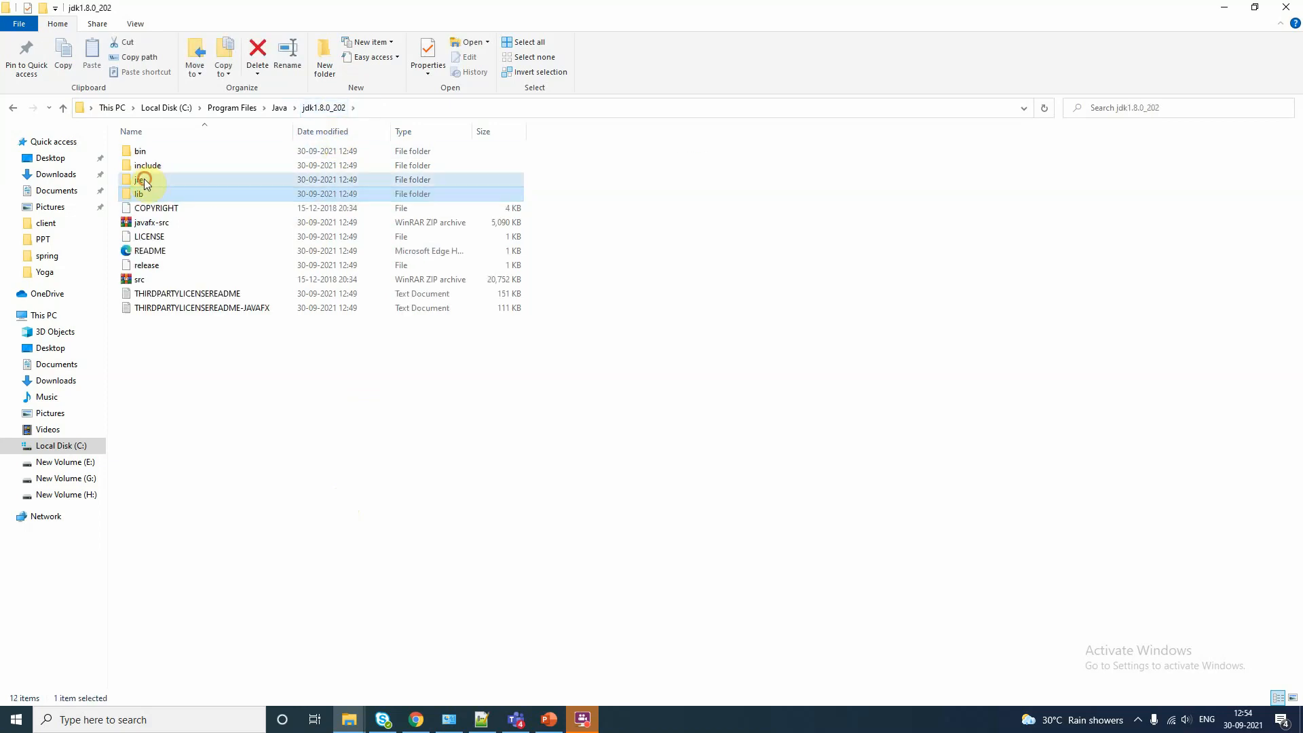
# Step: Locate the rt archive in the JDK's jre\lib folder and return to the jdk1.8.0_202 folder
pyautogui.doubleClick(144, 178)
pyautogui.doubleClick(139, 167)
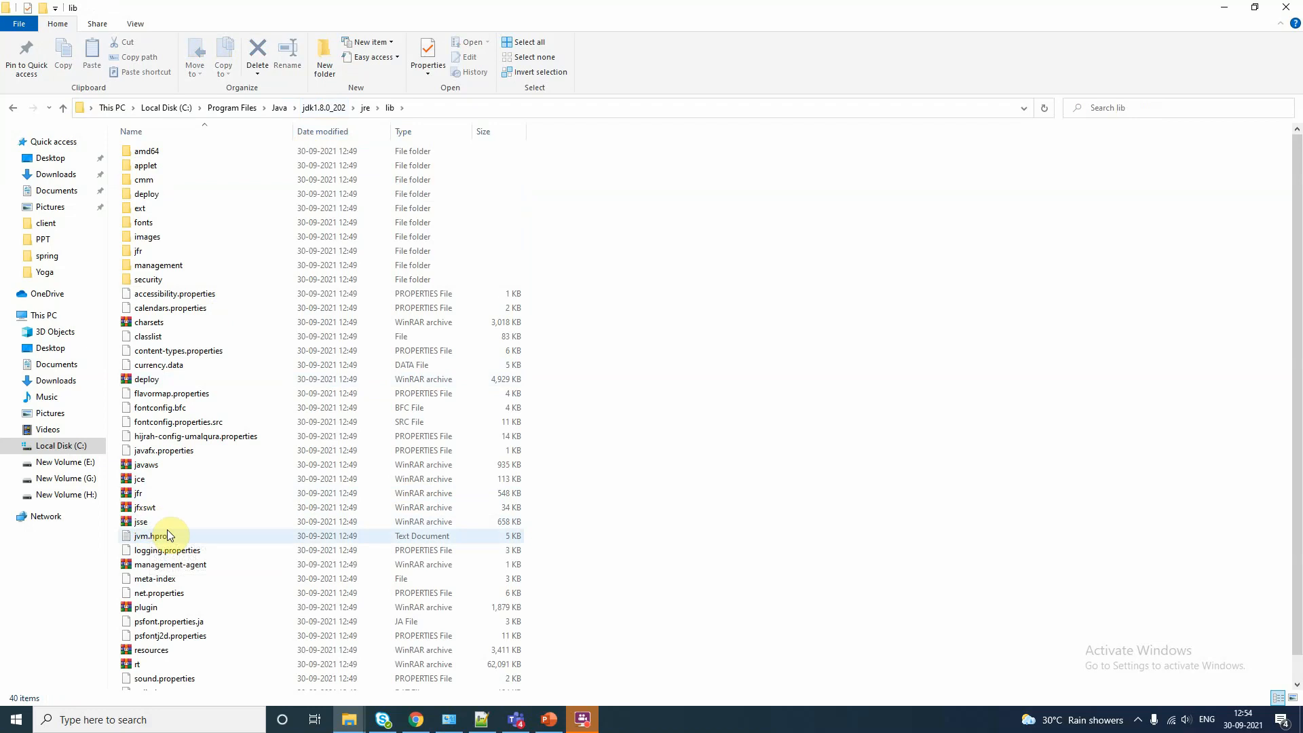
pyautogui.click(133, 664)
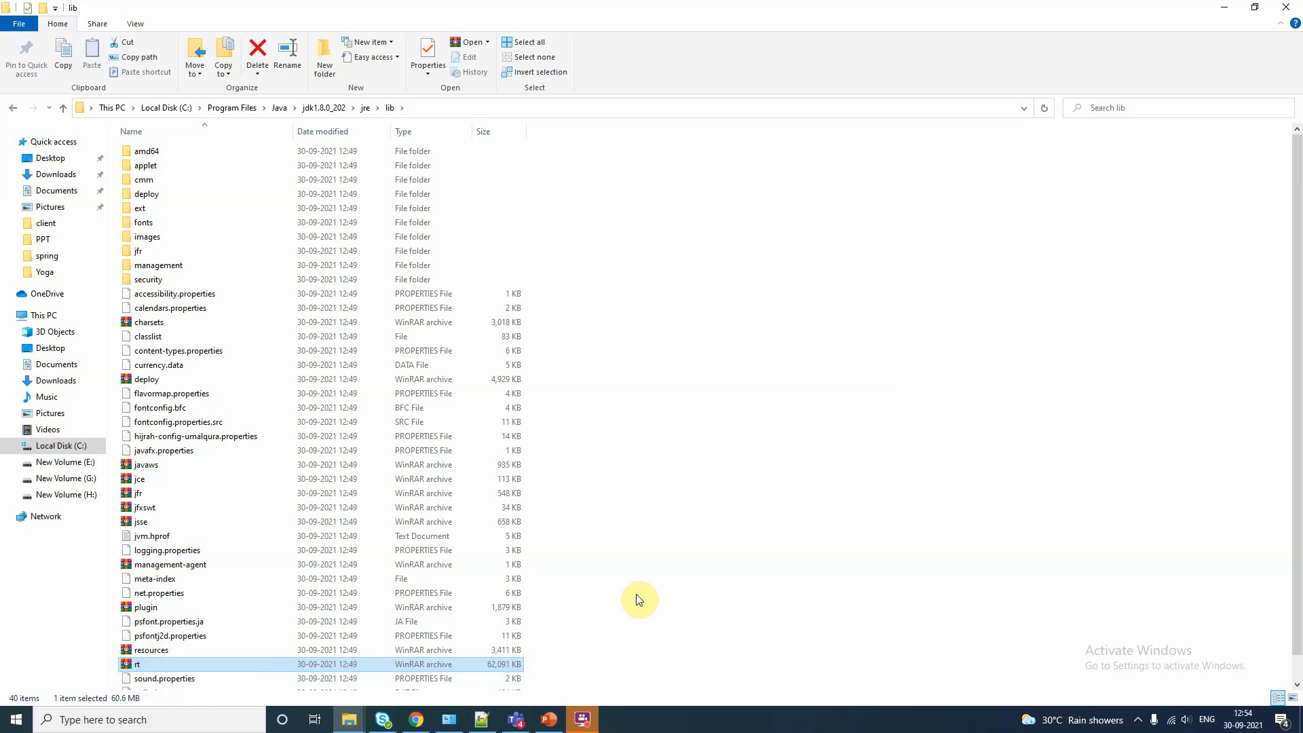
pyautogui.click(321, 111)
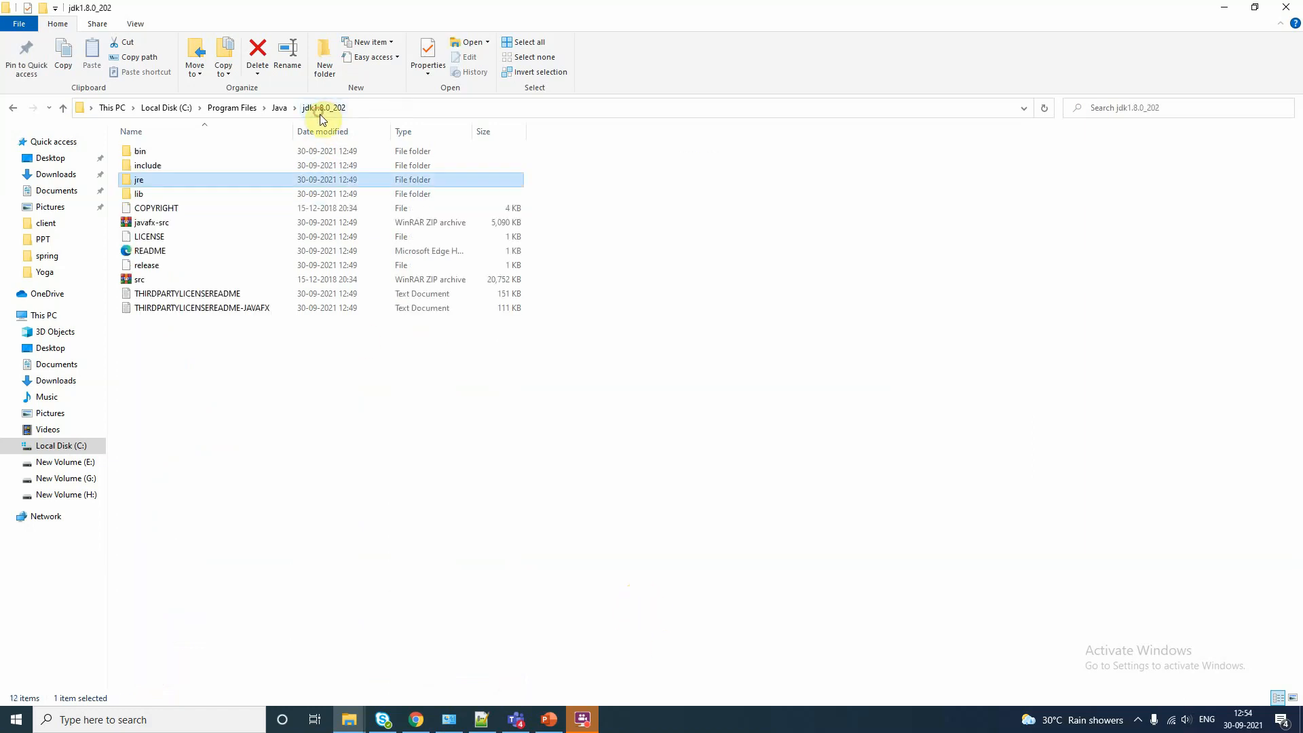
pyautogui.click(425, 470)
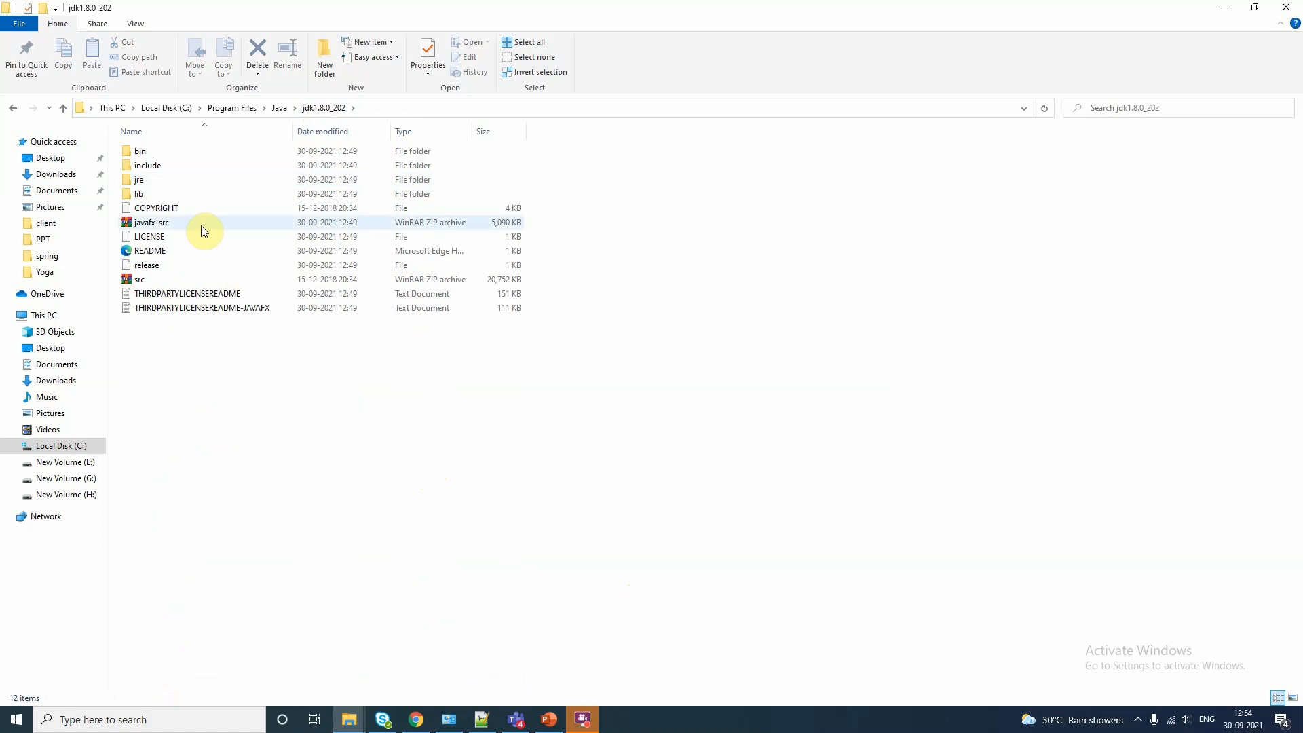
# Step: Open the JDK's bin folder and launch Command Prompt from the recent Windows searches
pyautogui.doubleClick(140, 154)
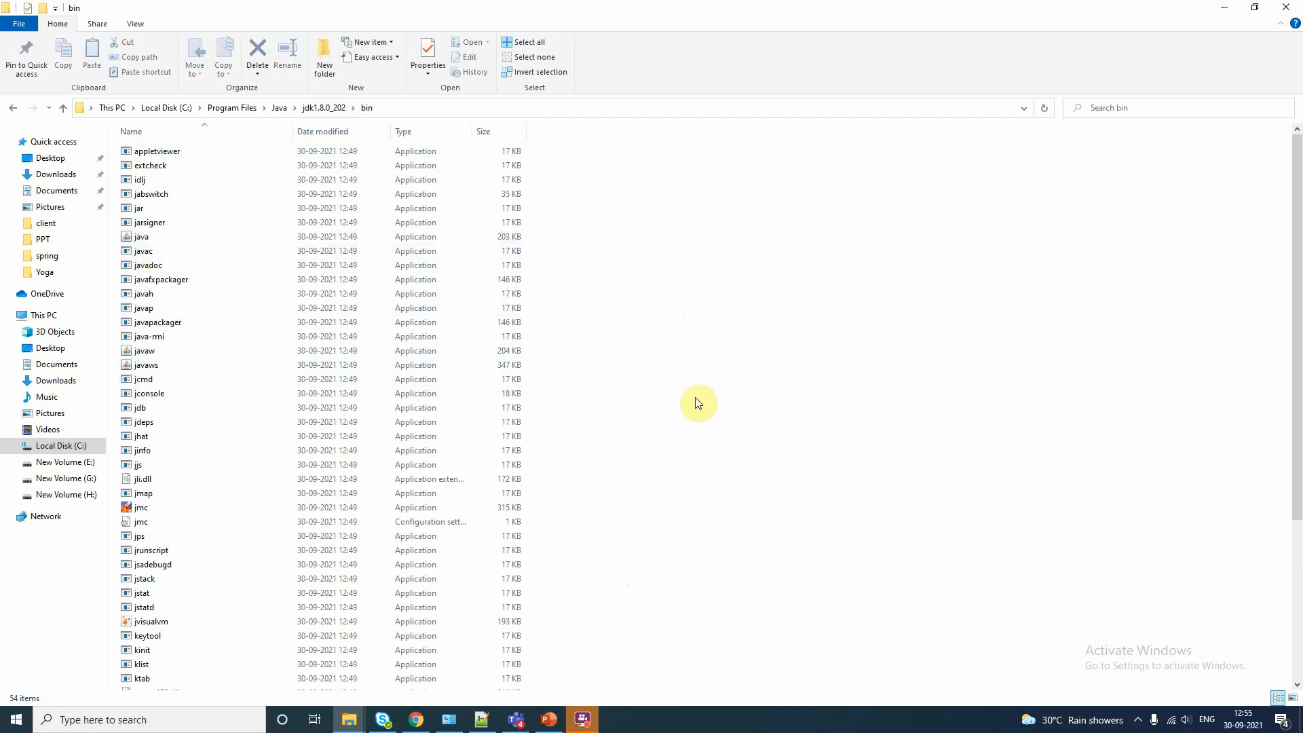
pyautogui.click(149, 721)
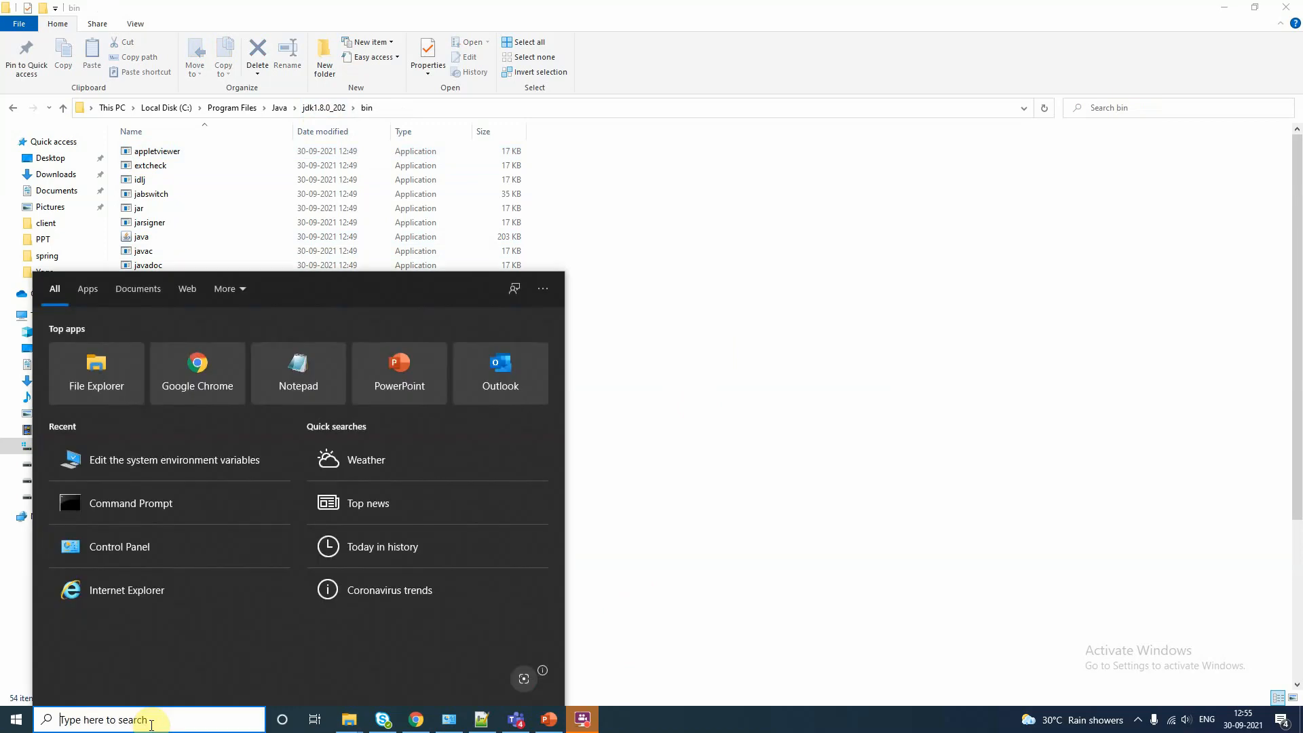
pyautogui.click(141, 509)
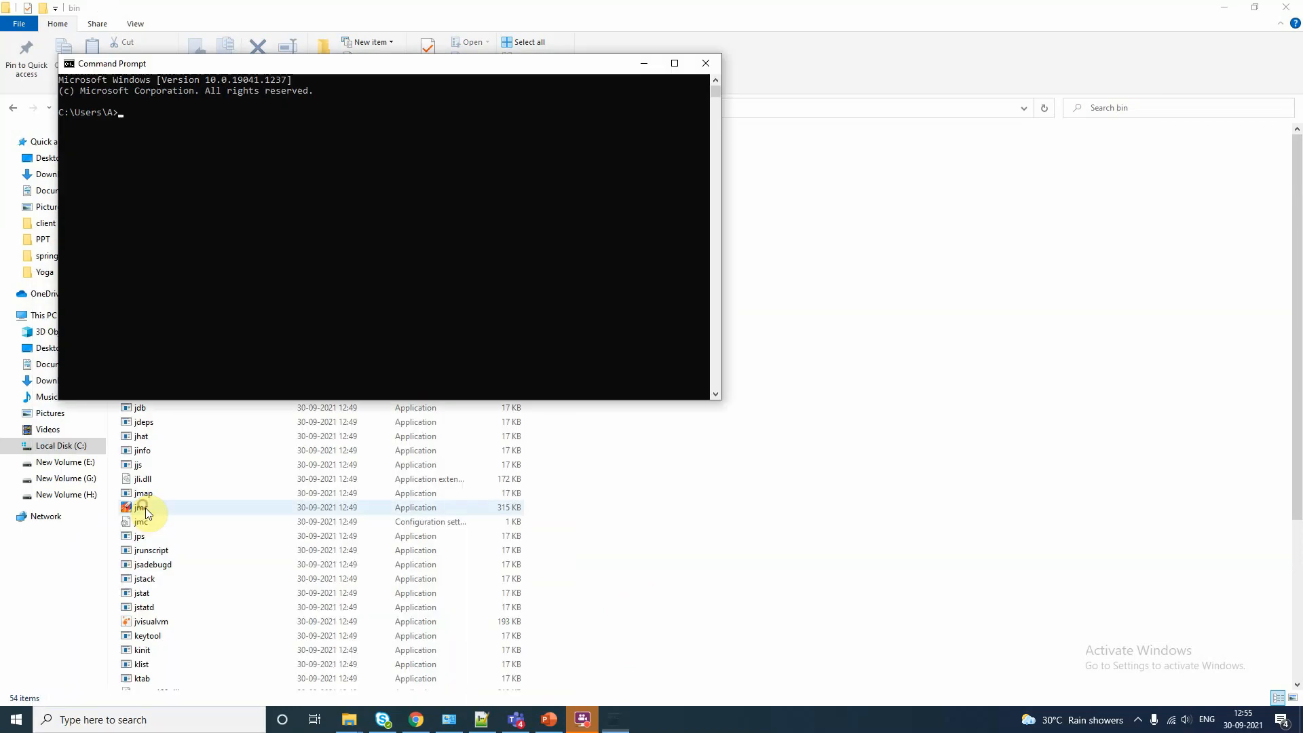
# Step: Maximize the Command Prompt window and run javac to check whether the compiler is available
pyautogui.click(676, 64)
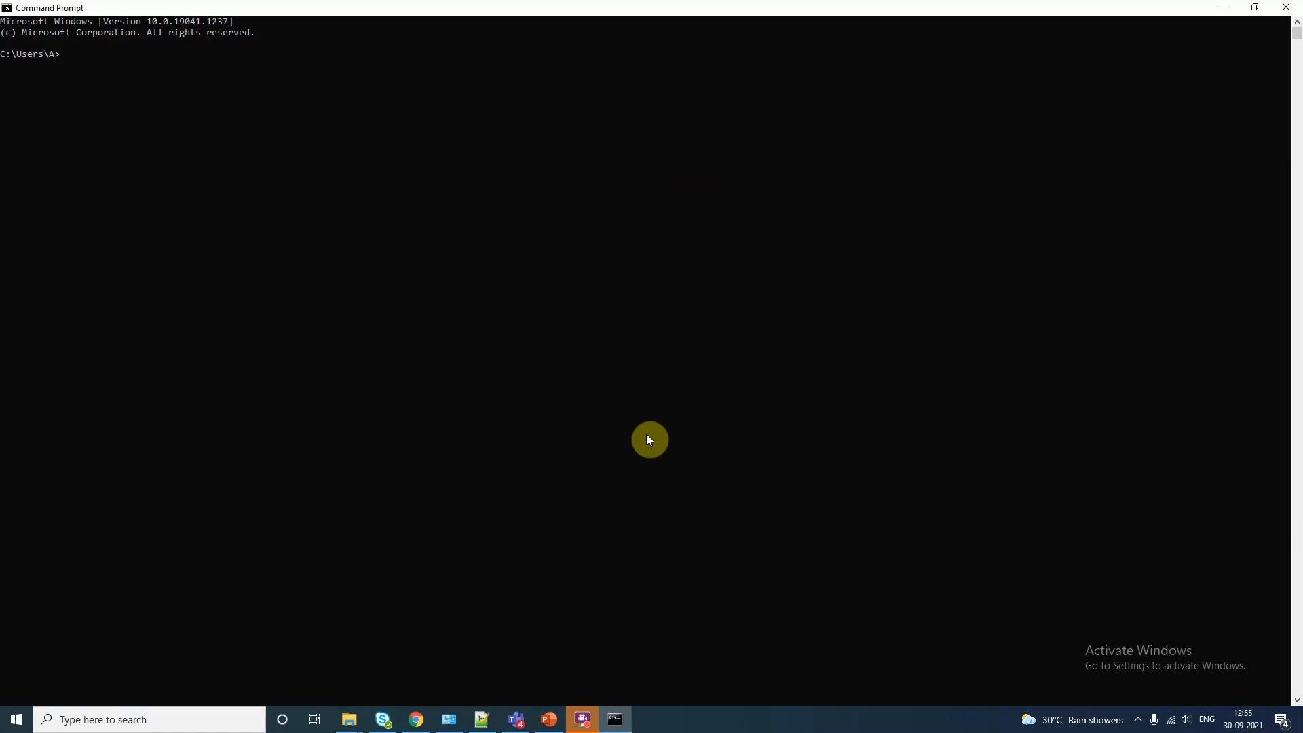
pyautogui.write('java')
pyautogui.press('BackSpace')
pyautogui.write('c')
pyautogui.press('Return')
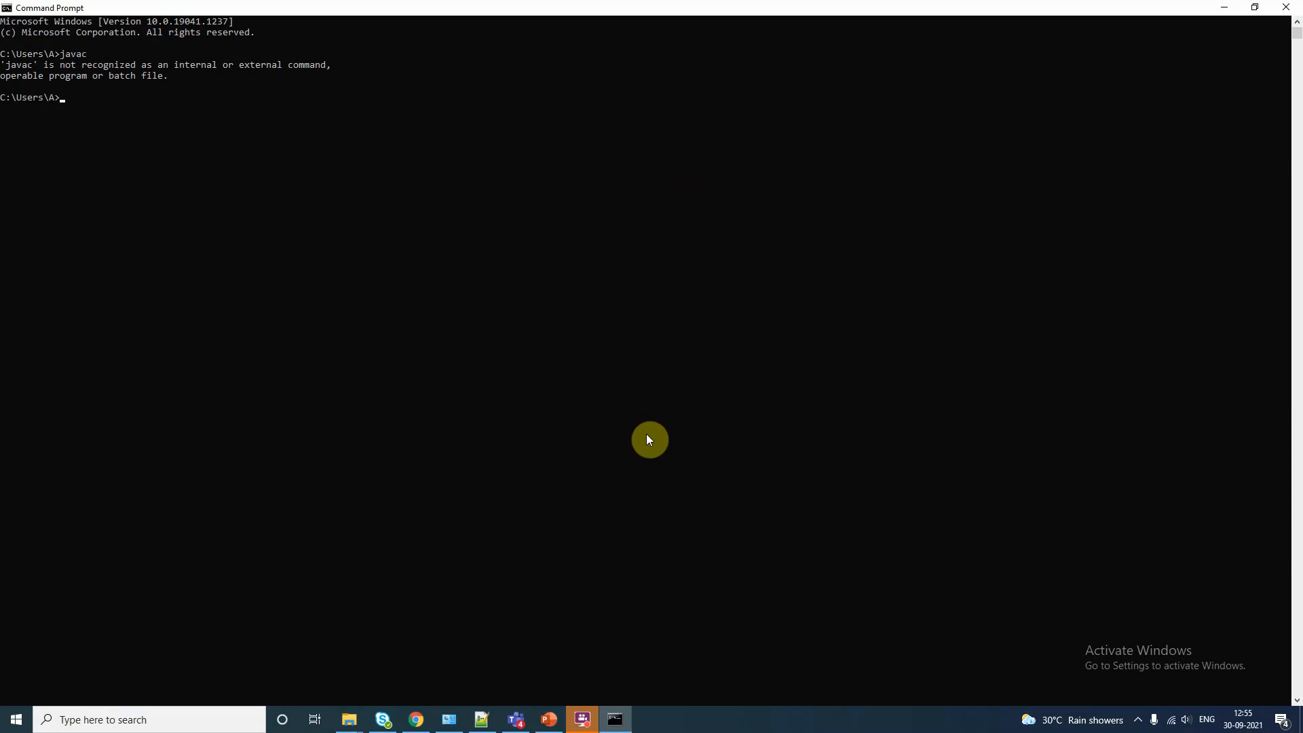
# Step: Run the java command and highlight its usage output for review
pyautogui.write('java')
pyautogui.press('Return')
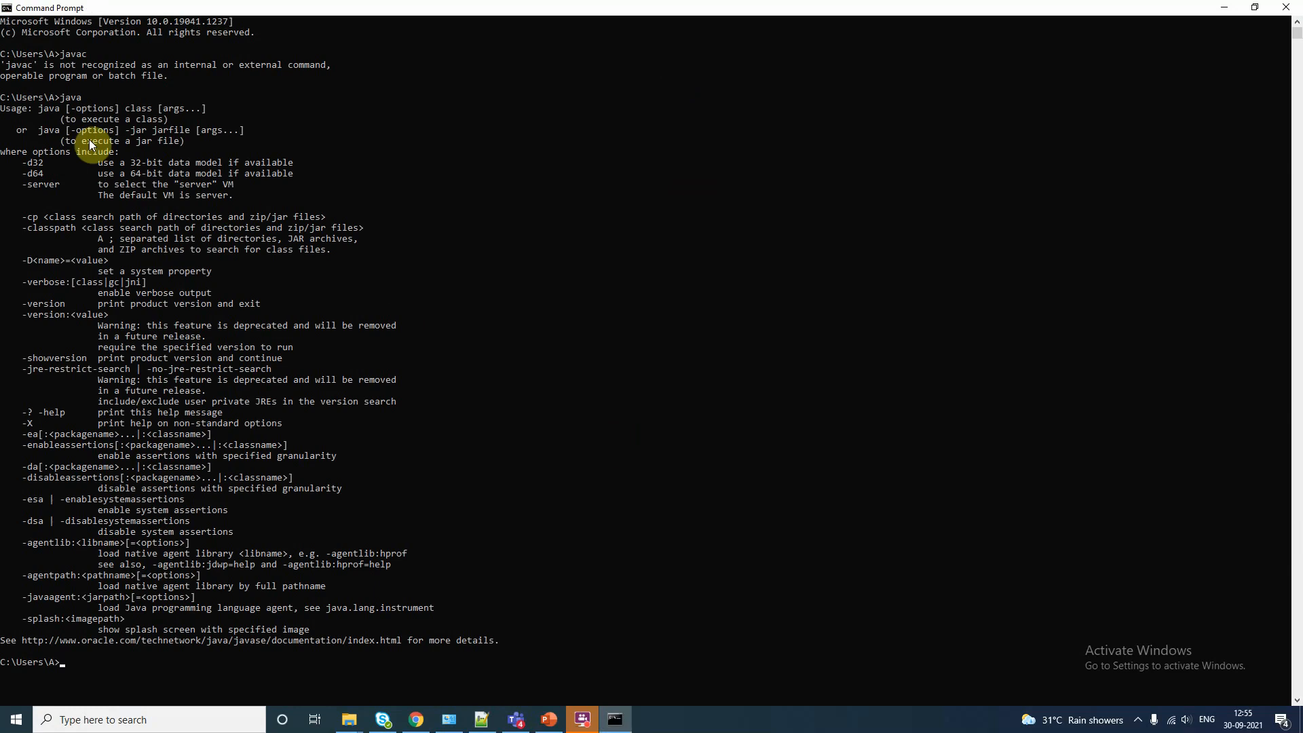
pyautogui.moveTo(3, 109); pyautogui.dragTo(552, 642)
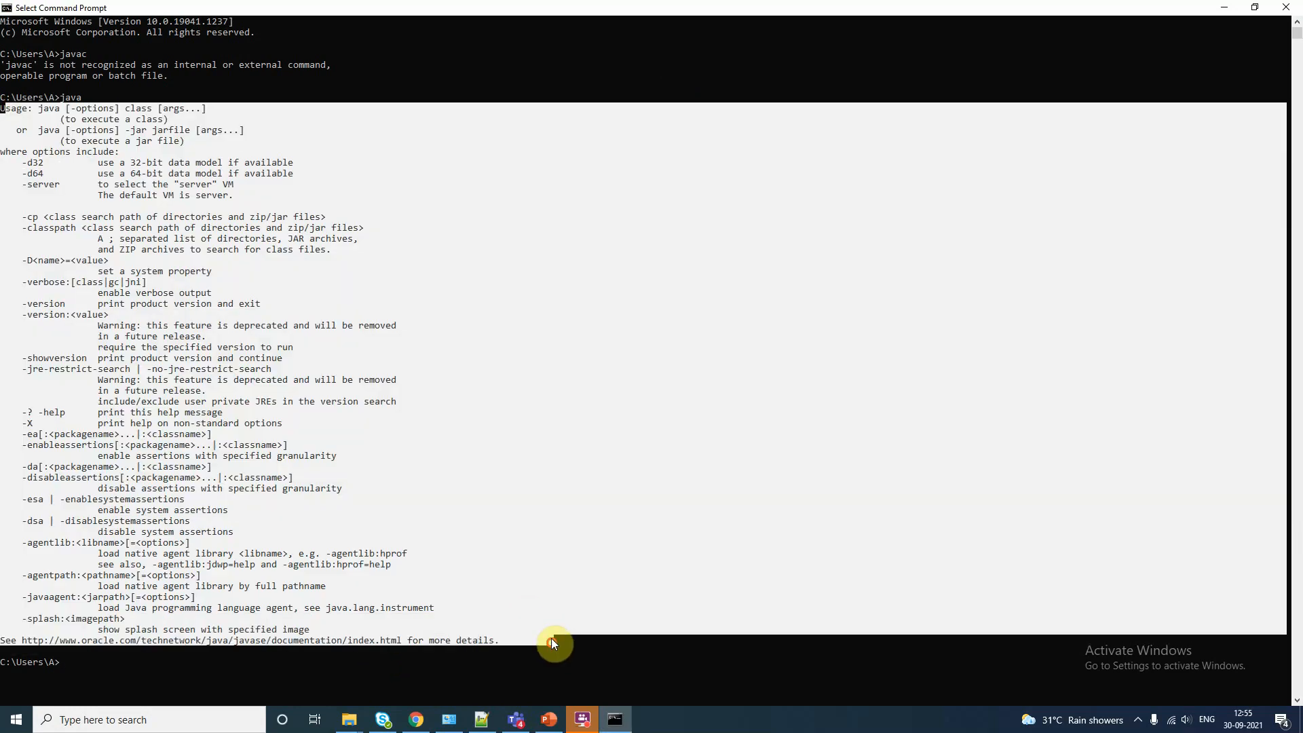
pyautogui.click(493, 612)
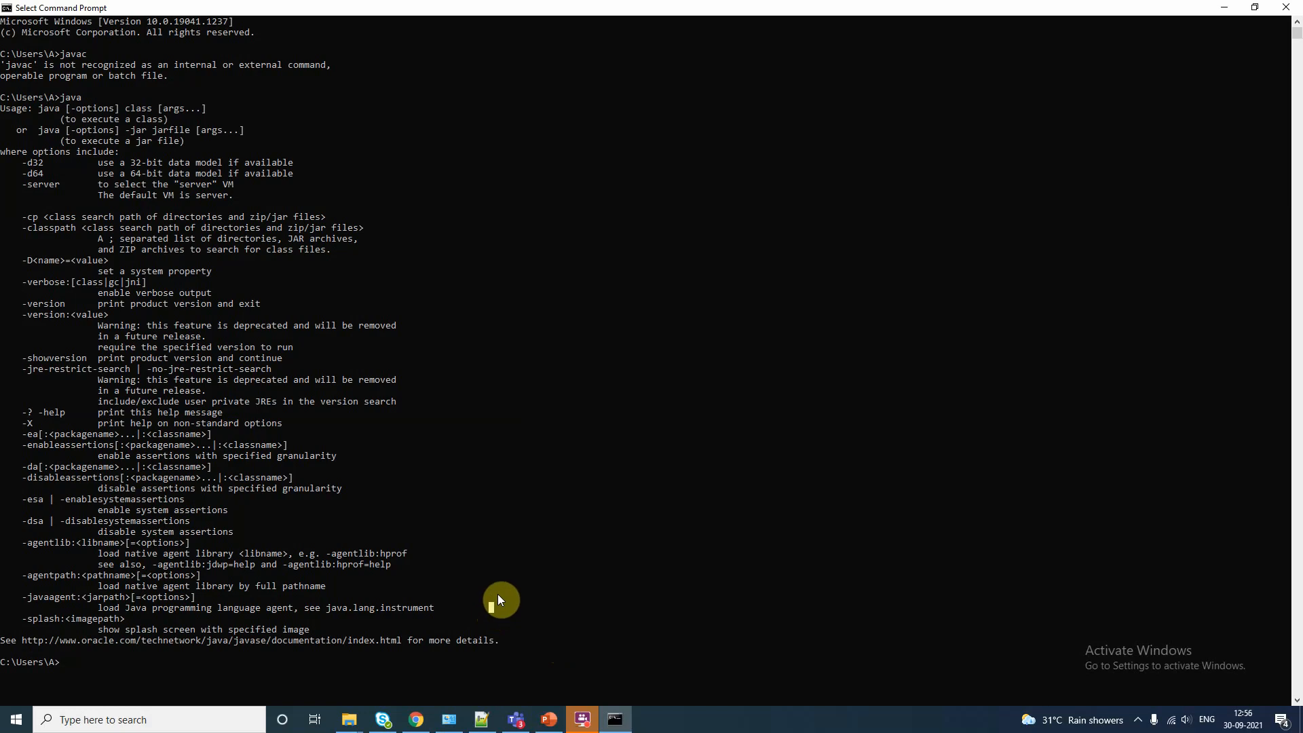
# Step: Switch to the File Explorer window of the JDK's bin folder and locate the java and javac applications
pyautogui.moveTo(351, 725)
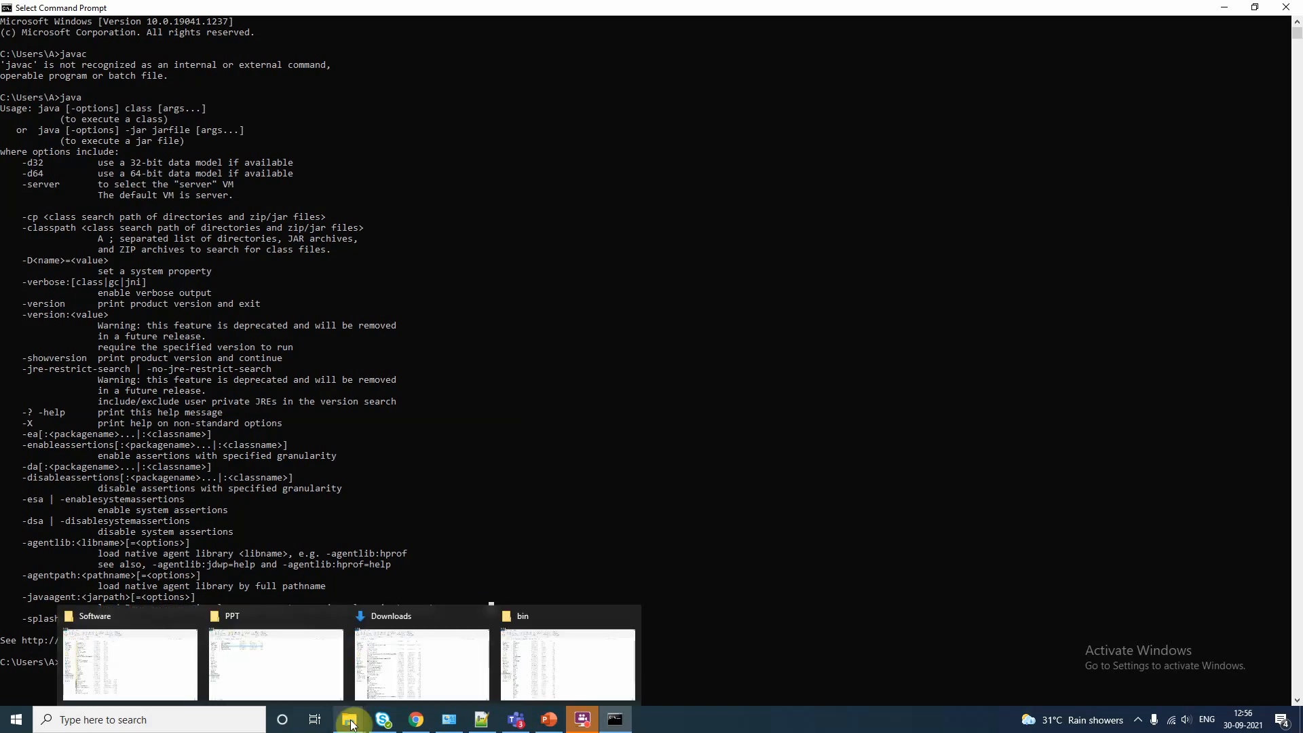
pyautogui.click(533, 682)
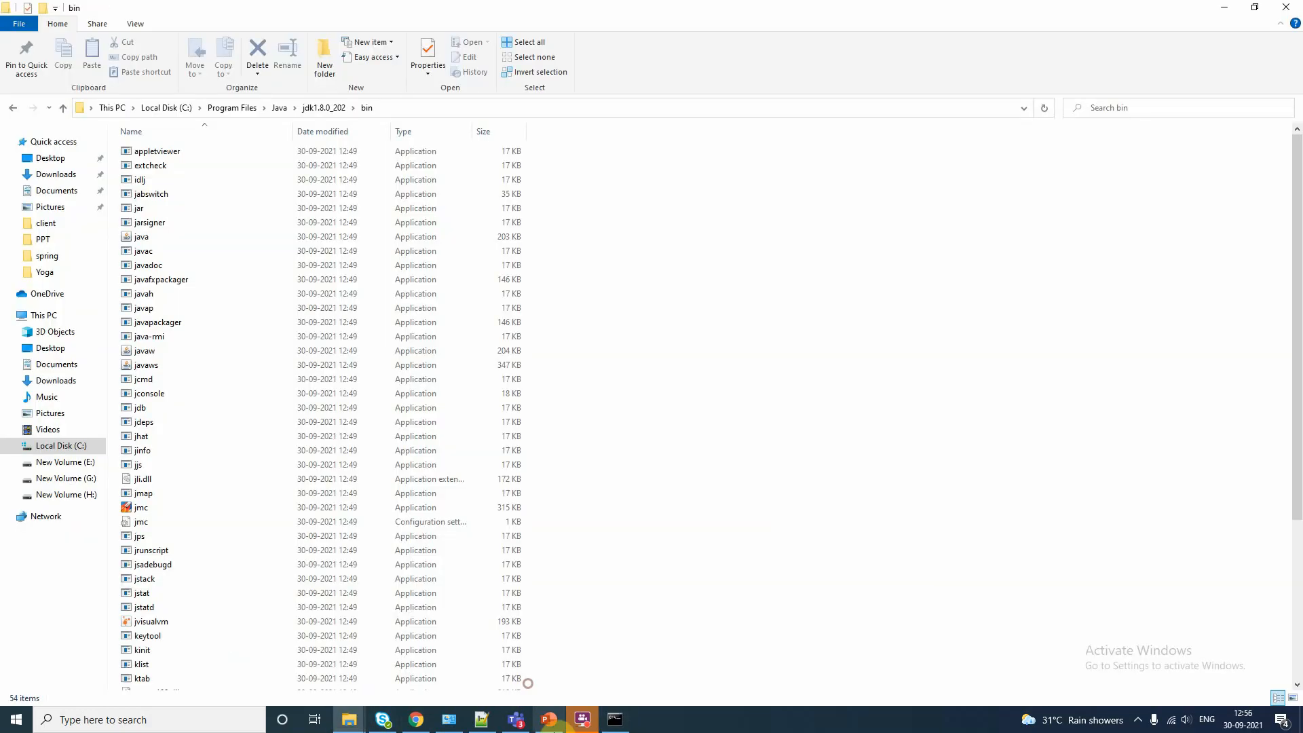
pyautogui.click(141, 251)
pyautogui.click(141, 239)
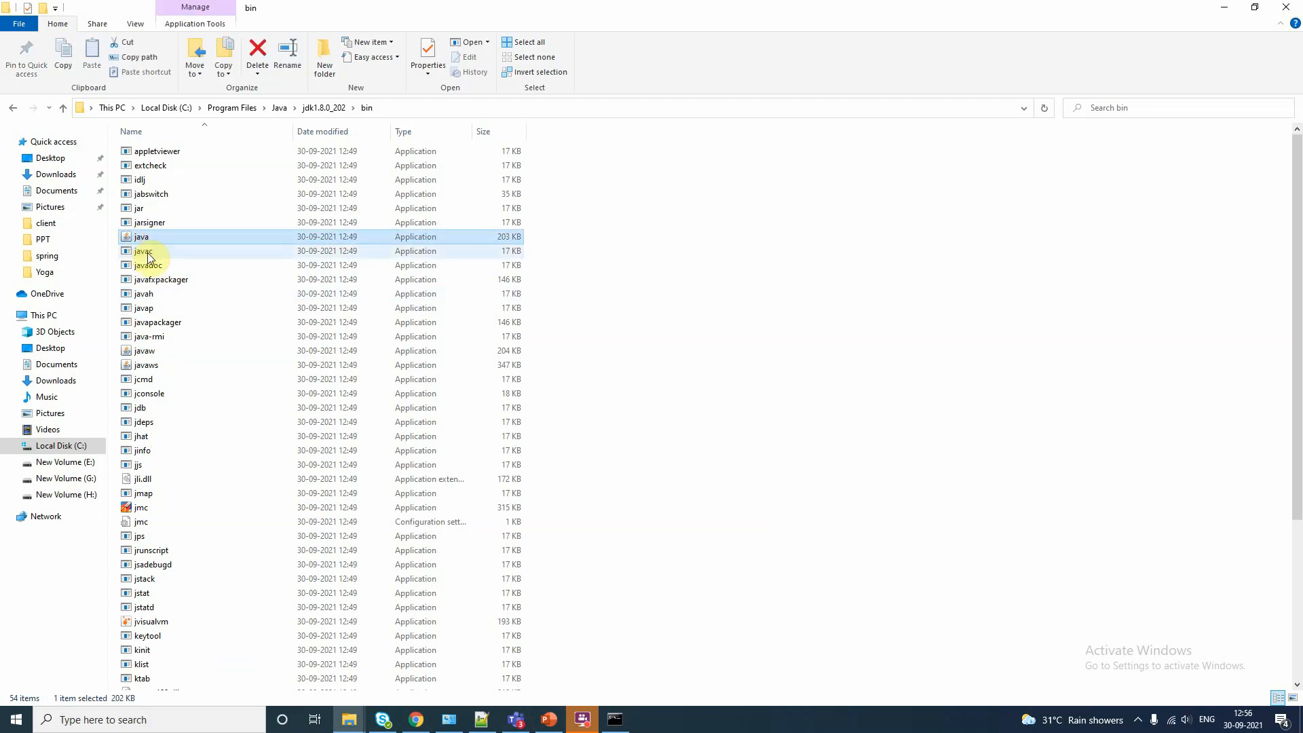
pyautogui.click(141, 253)
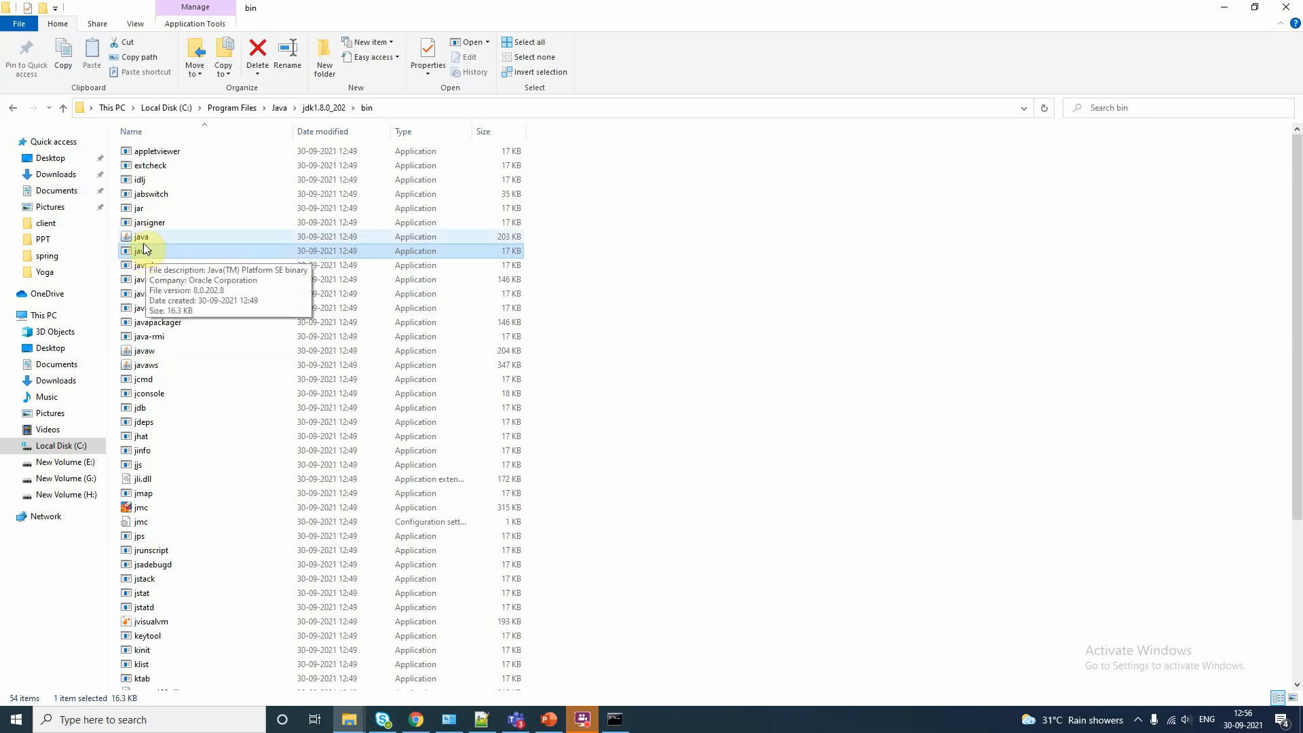
pyautogui.click(144, 241)
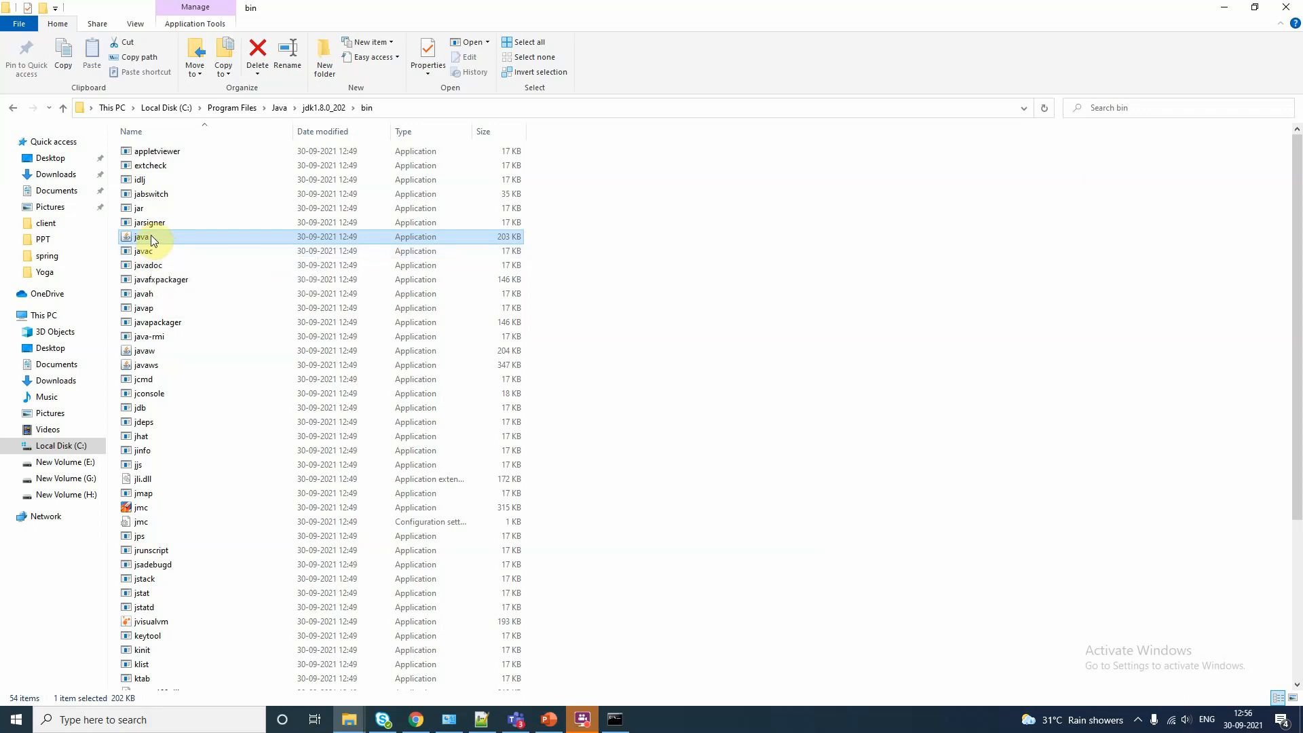
# Step: Go up to the jdk1.8.0_202 folder and copy its full path
pyautogui.click(325, 108)
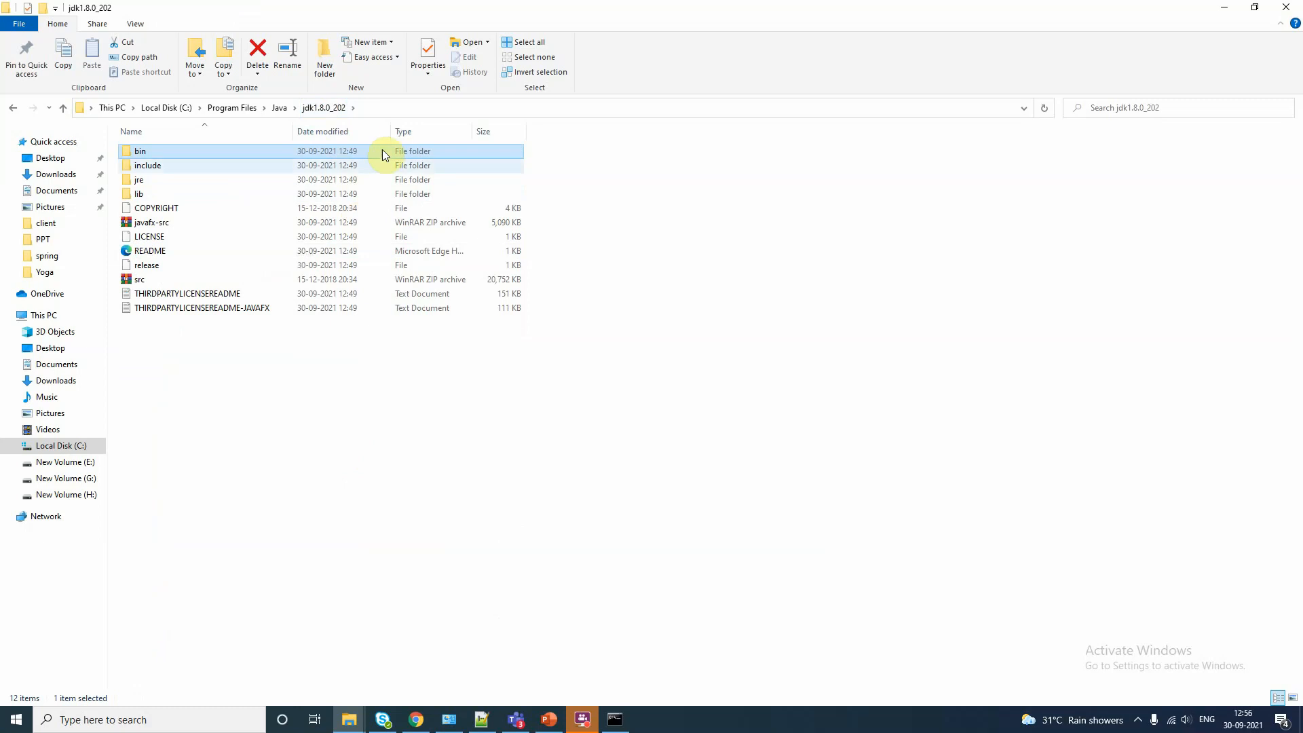
pyautogui.click(392, 108)
pyautogui.hotkey('ctrl', 'c')
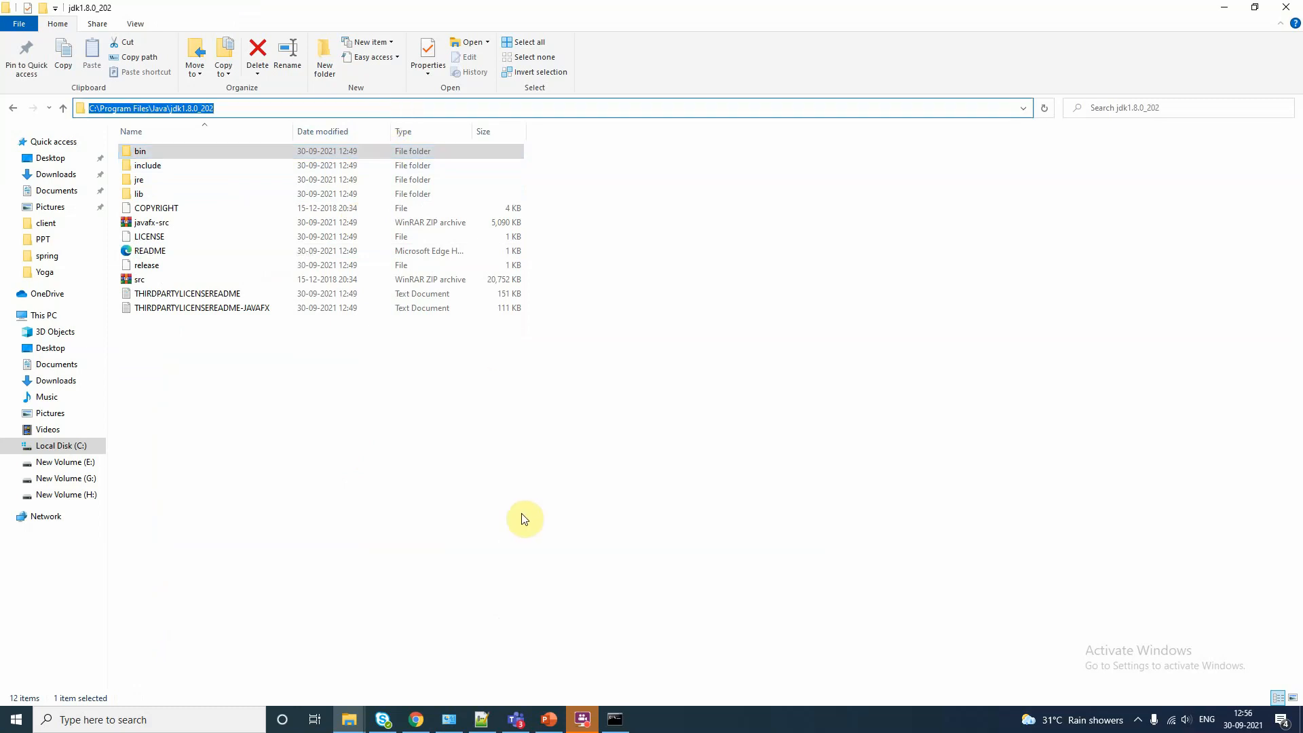
# Step: Search Windows for env, open the environment variables for the account and look through the user variables
pyautogui.click(181, 718)
pyautogui.write('env')
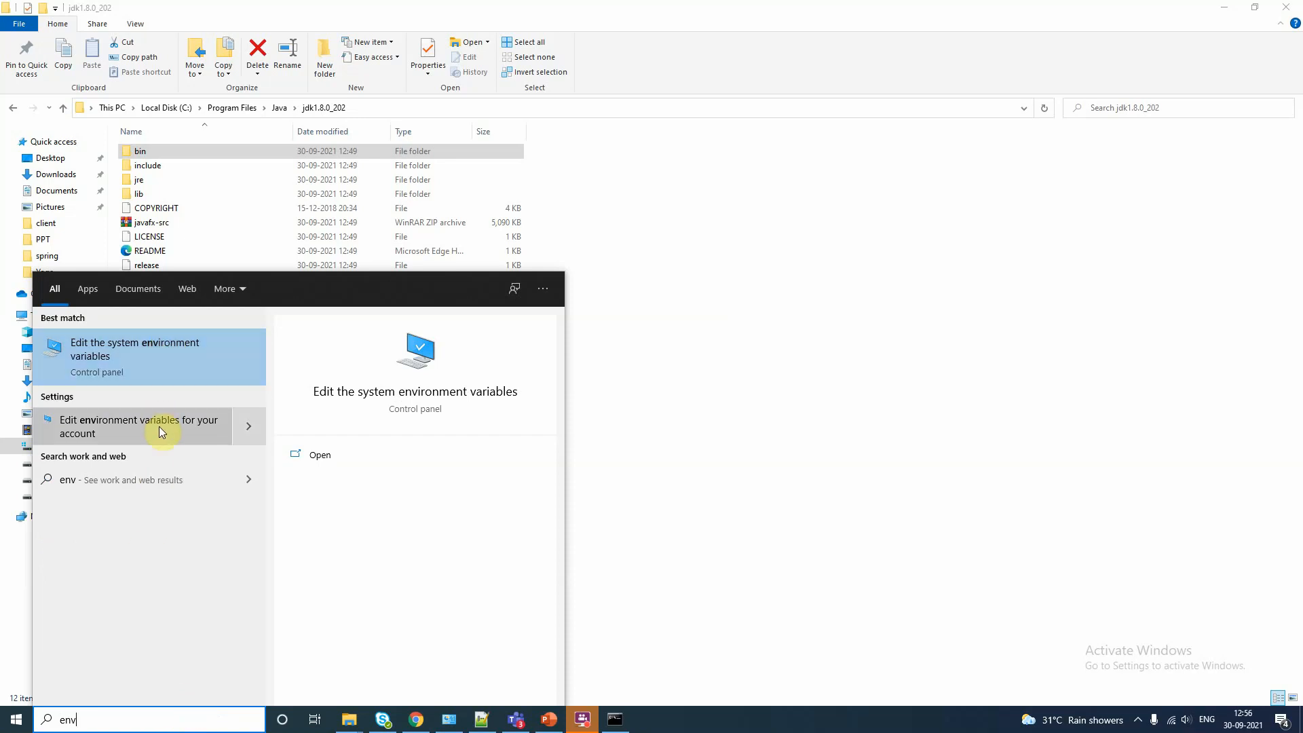
pyautogui.click(198, 428)
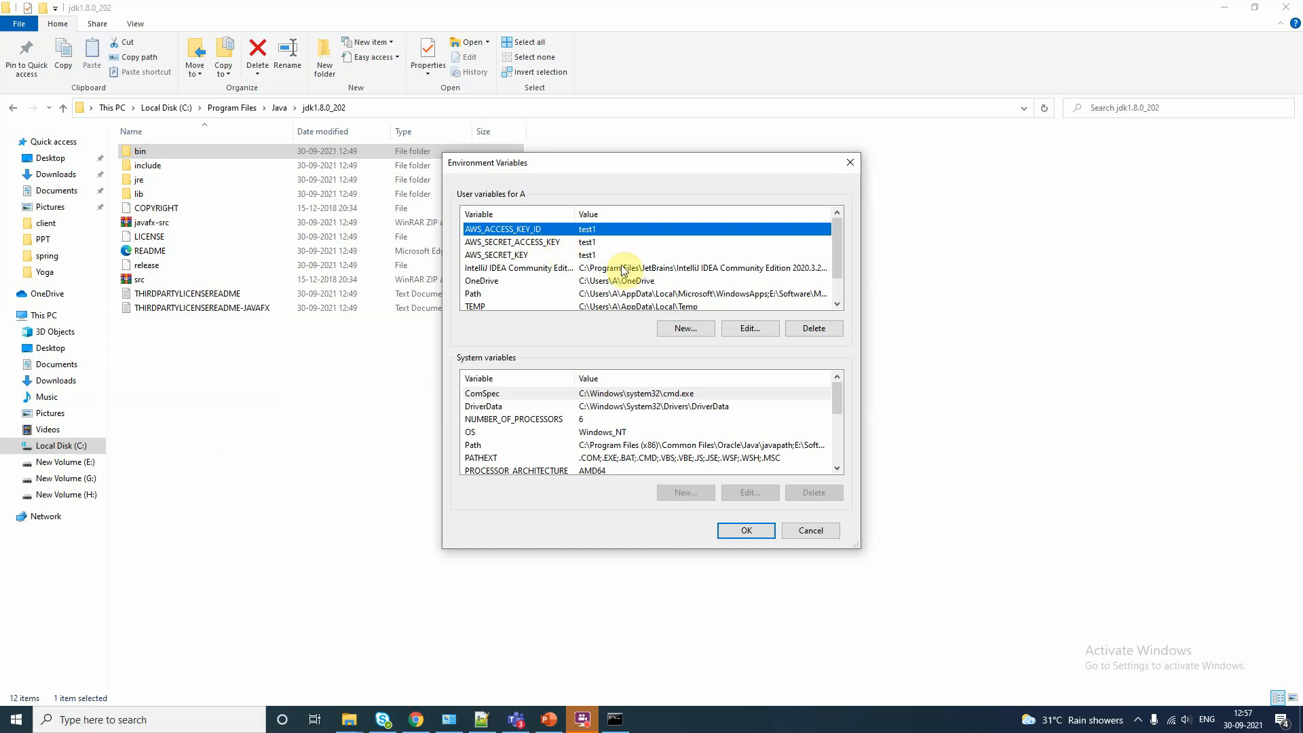
pyautogui.moveTo(840, 272)
pyautogui.mouseDown()
pyautogui.moveTo(845, 298)
pyautogui.moveTo(836, 254)
pyautogui.mouseUp()
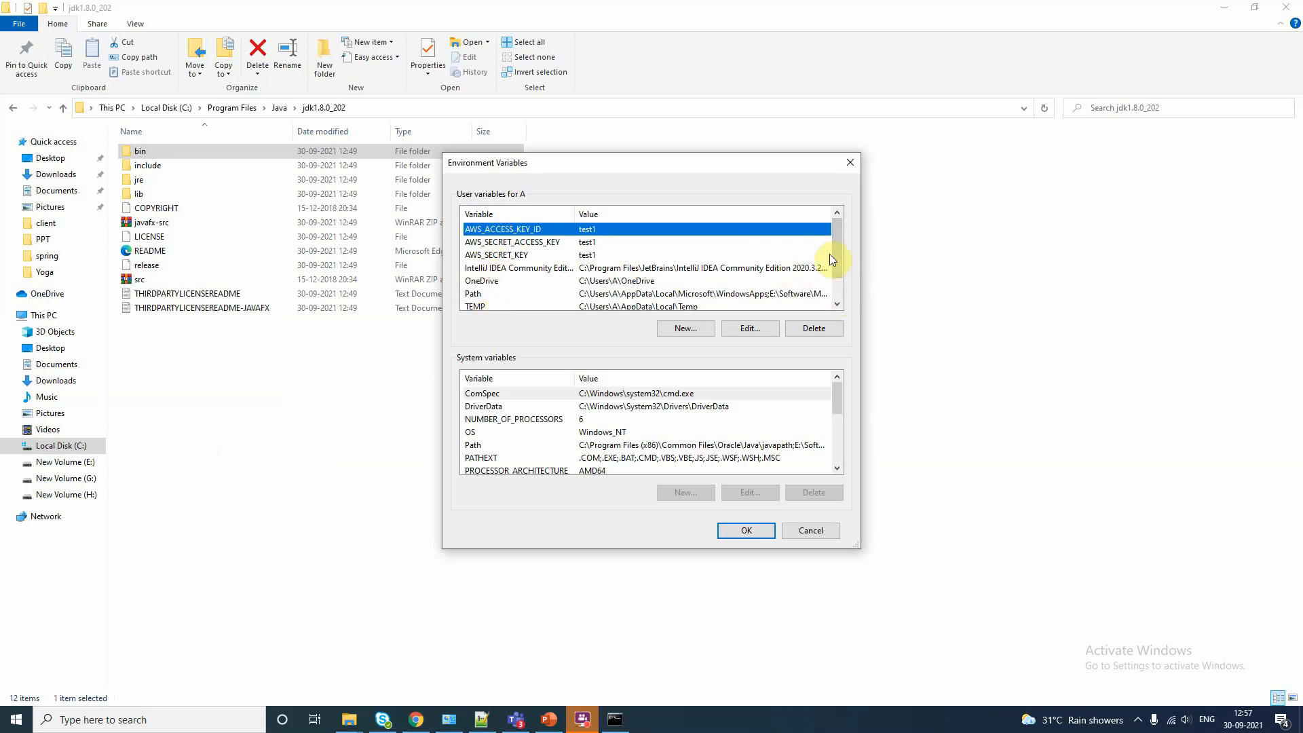
pyautogui.moveTo(839, 265); pyautogui.dragTo(792, 264)
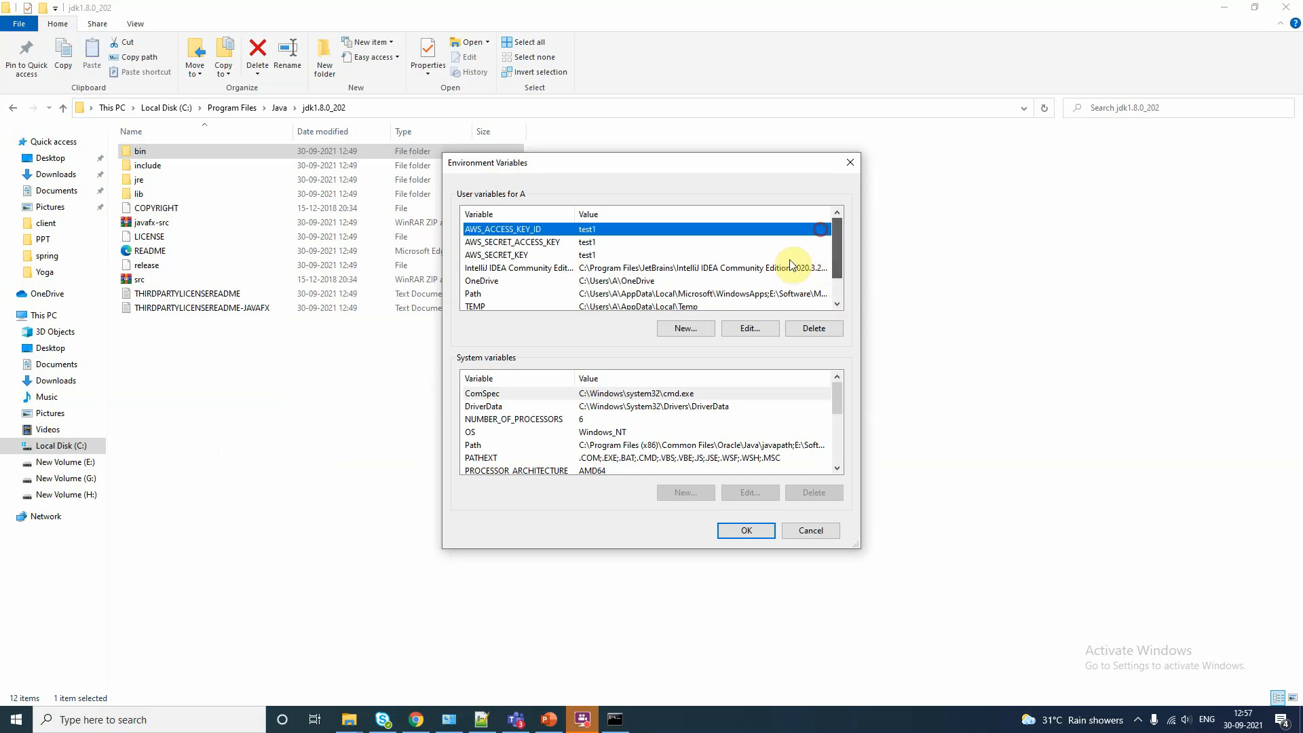
# Step: Create a user variable named JAVA_HOME with the copied value C:\Program Files\Java\jdk1.8.0_202
pyautogui.click(686, 329)
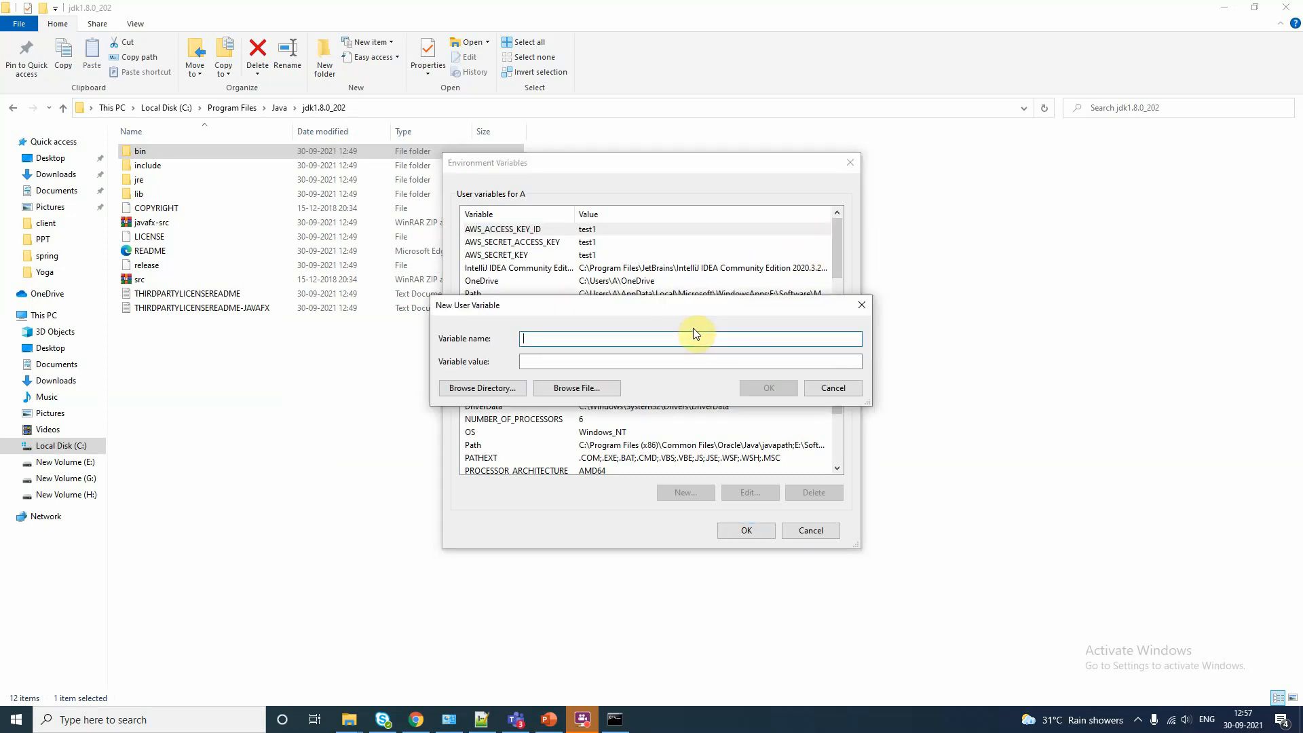
pyautogui.click(557, 363)
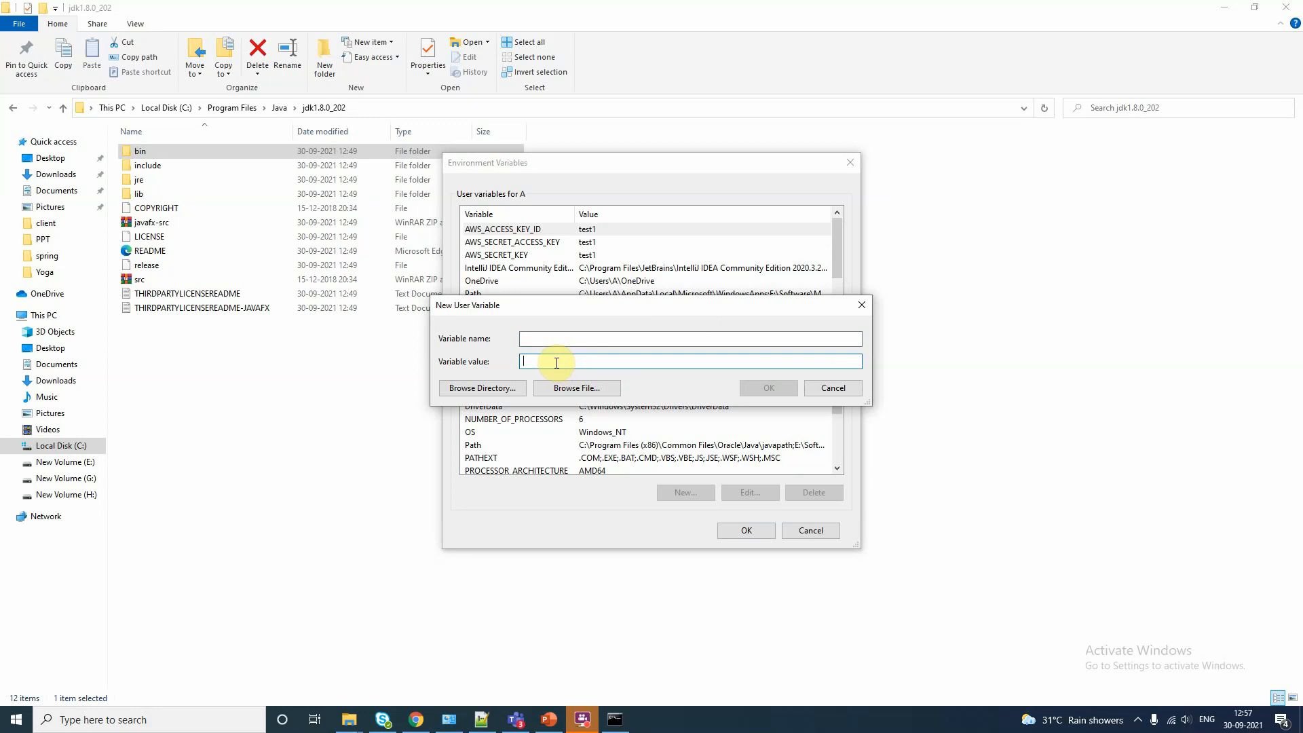
pyautogui.hotkey('ctrl', 'v')
pyautogui.click(552, 344)
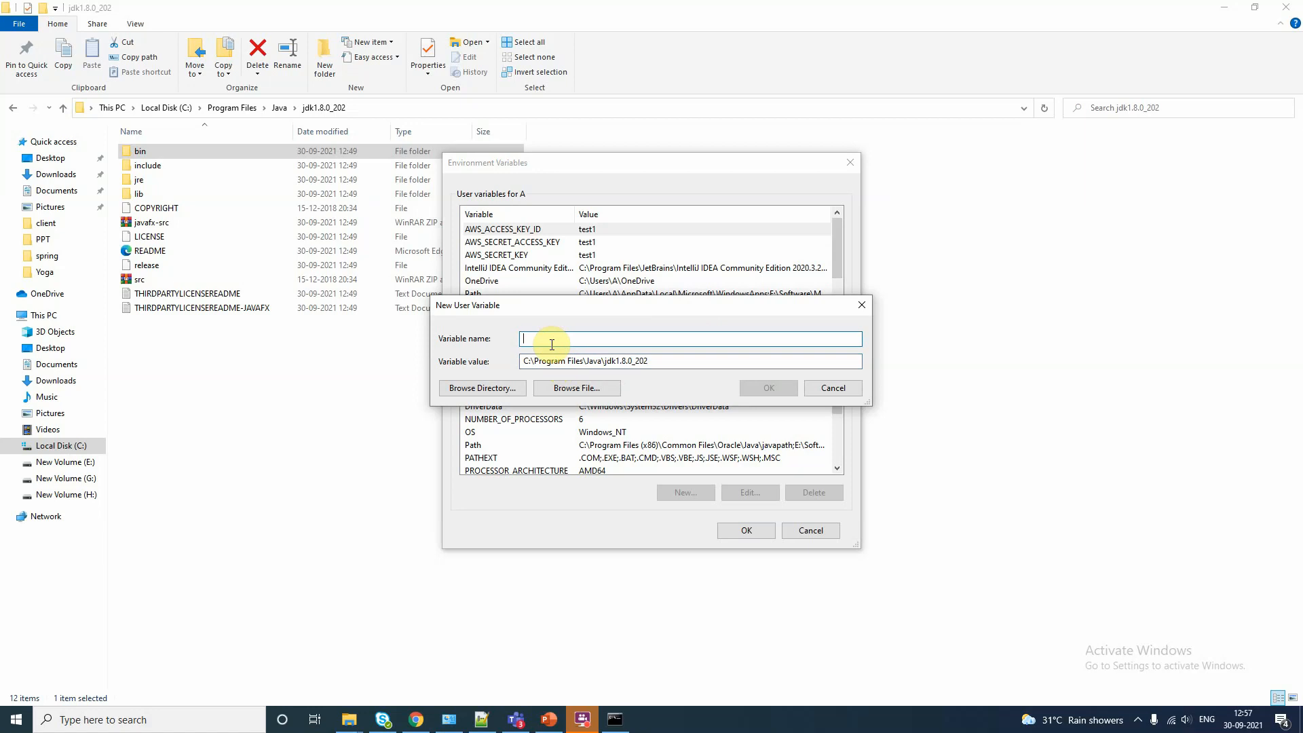
pyautogui.write('JAVA')
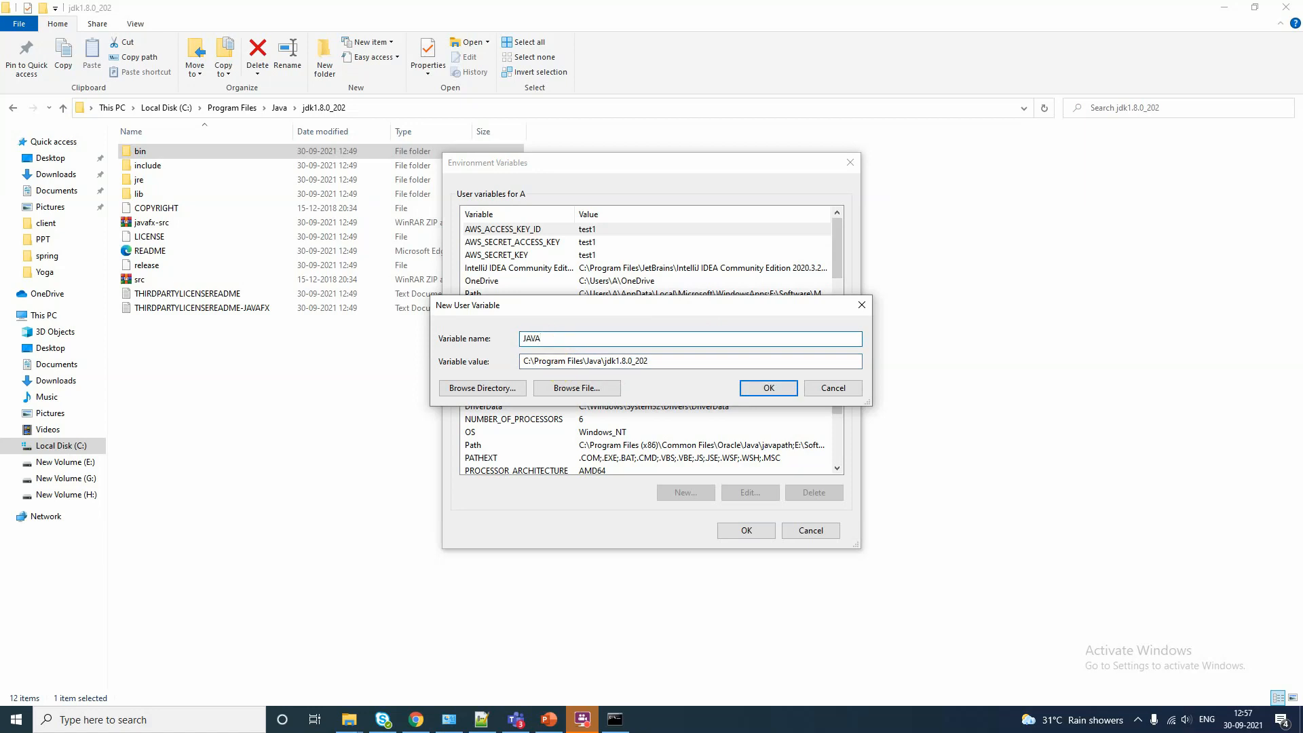
pyautogui.write('_HOME')
pyautogui.click(774, 388)
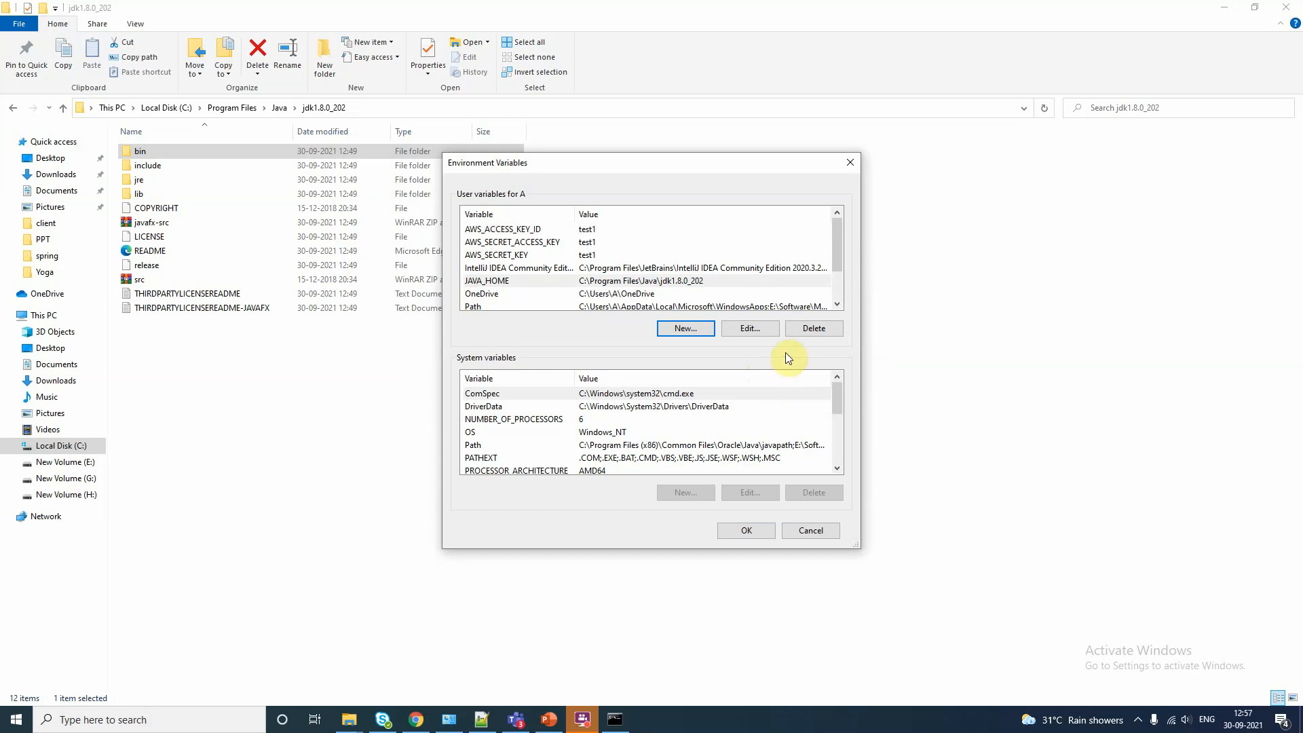
# Step: Add a new entry C:\Program Files\Java\jdk1.8.0_202\bin to the user Path variable
pyautogui.click(837, 305)
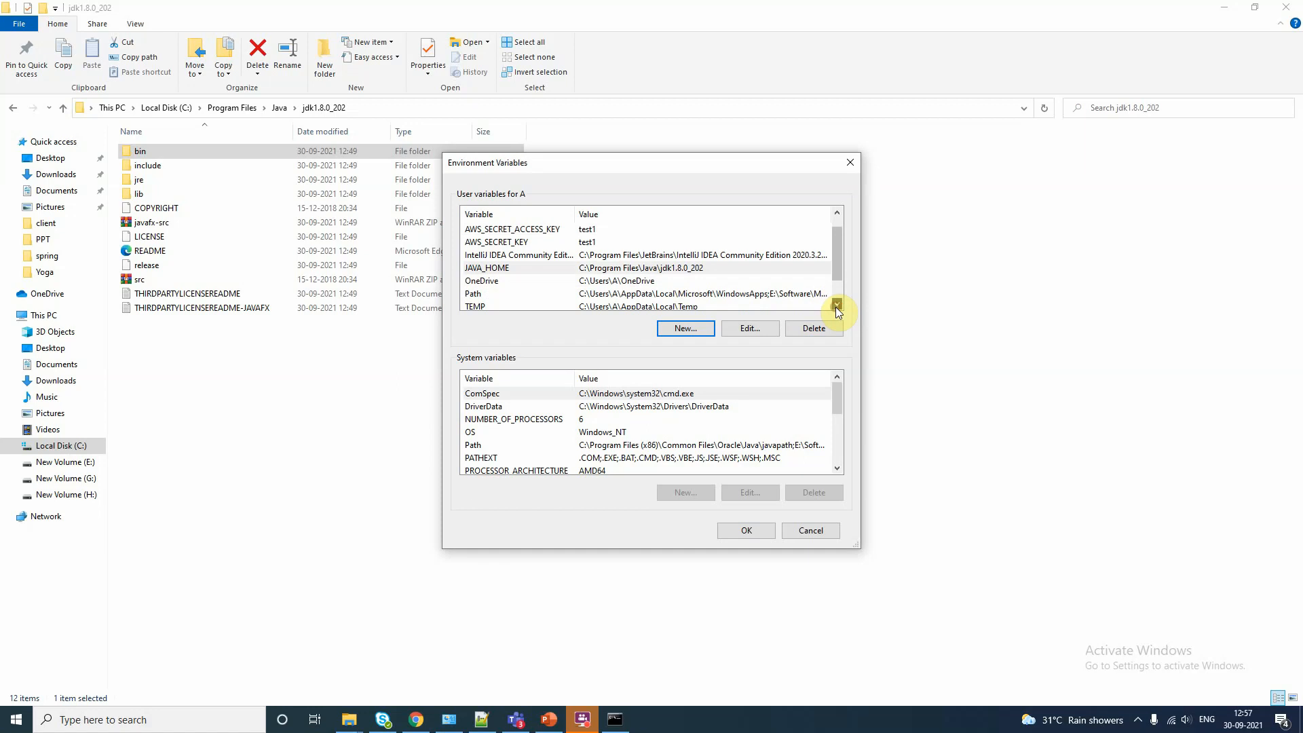
pyautogui.click(625, 296)
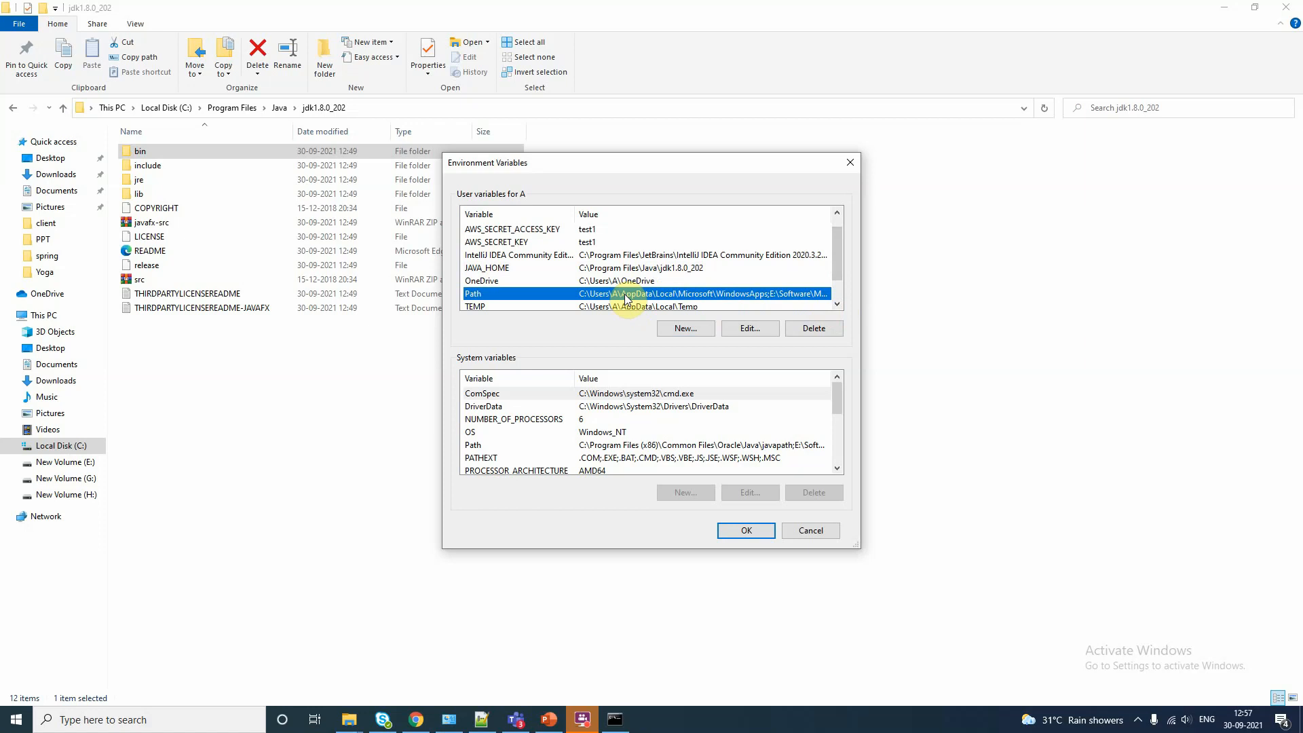
pyautogui.moveTo(835, 251)
pyautogui.mouseDown()
pyautogui.moveTo(837, 231)
pyautogui.moveTo(841, 277)
pyautogui.moveTo(836, 234)
pyautogui.moveTo(832, 262)
pyautogui.mouseUp()
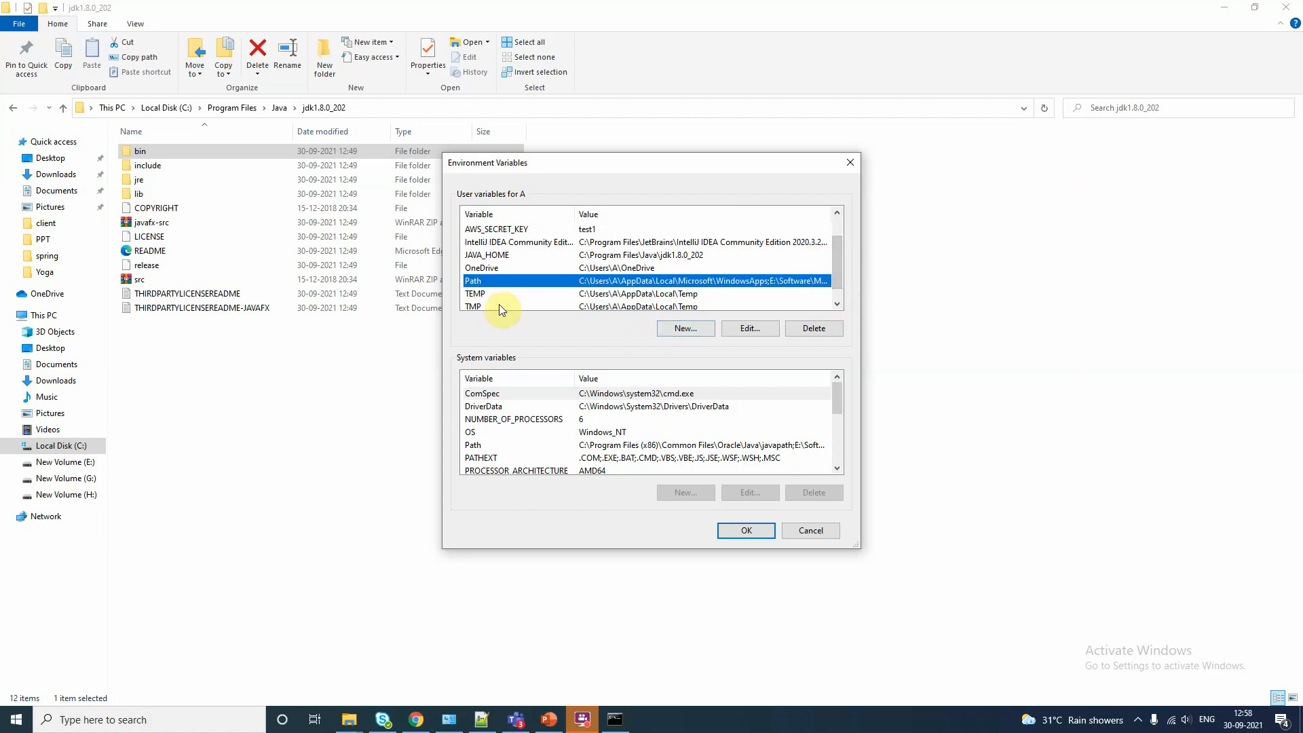
pyautogui.click(754, 333)
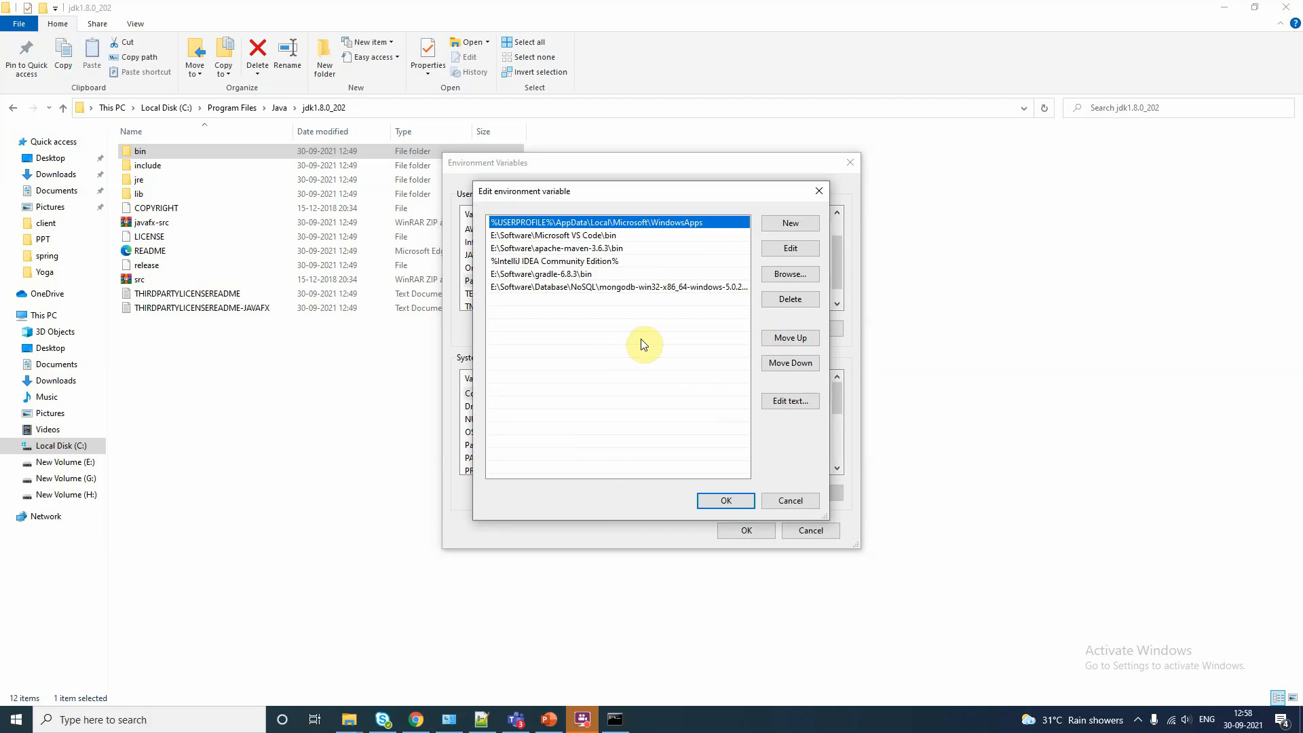
pyautogui.click(793, 224)
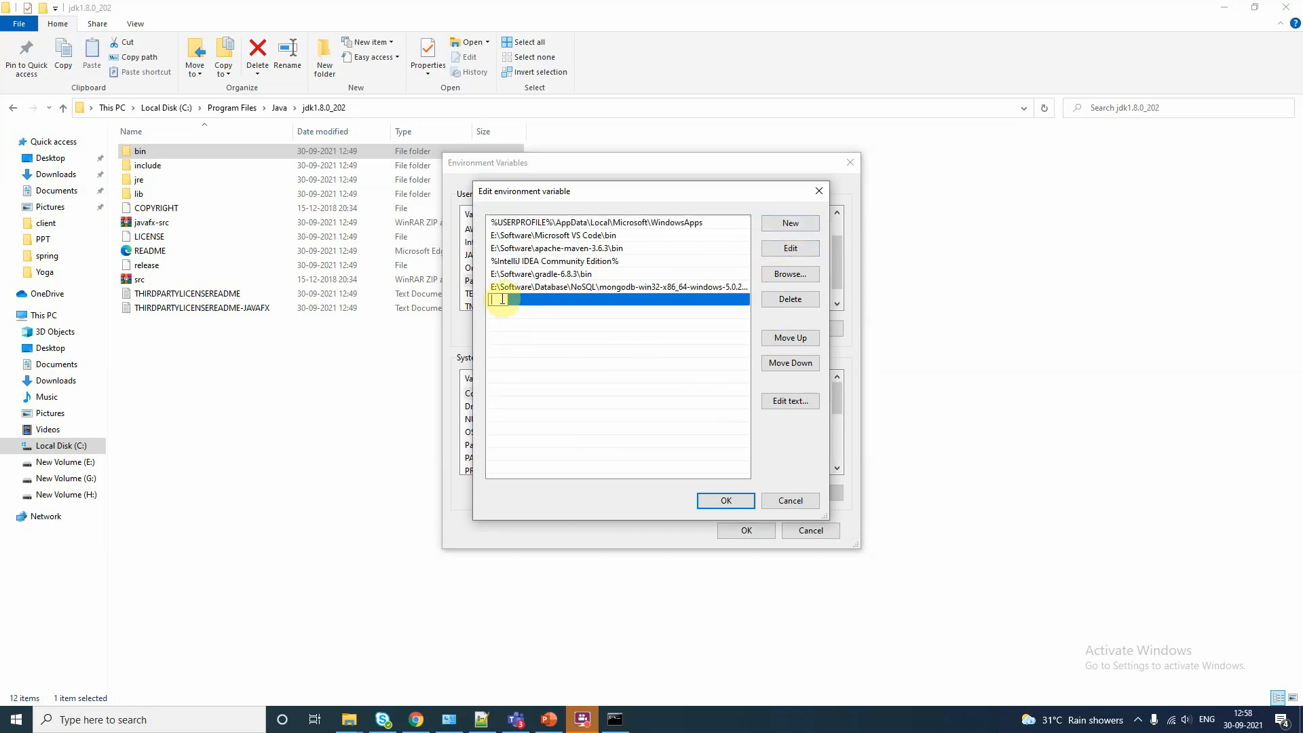
pyautogui.hotkey('ctrl', 'v')
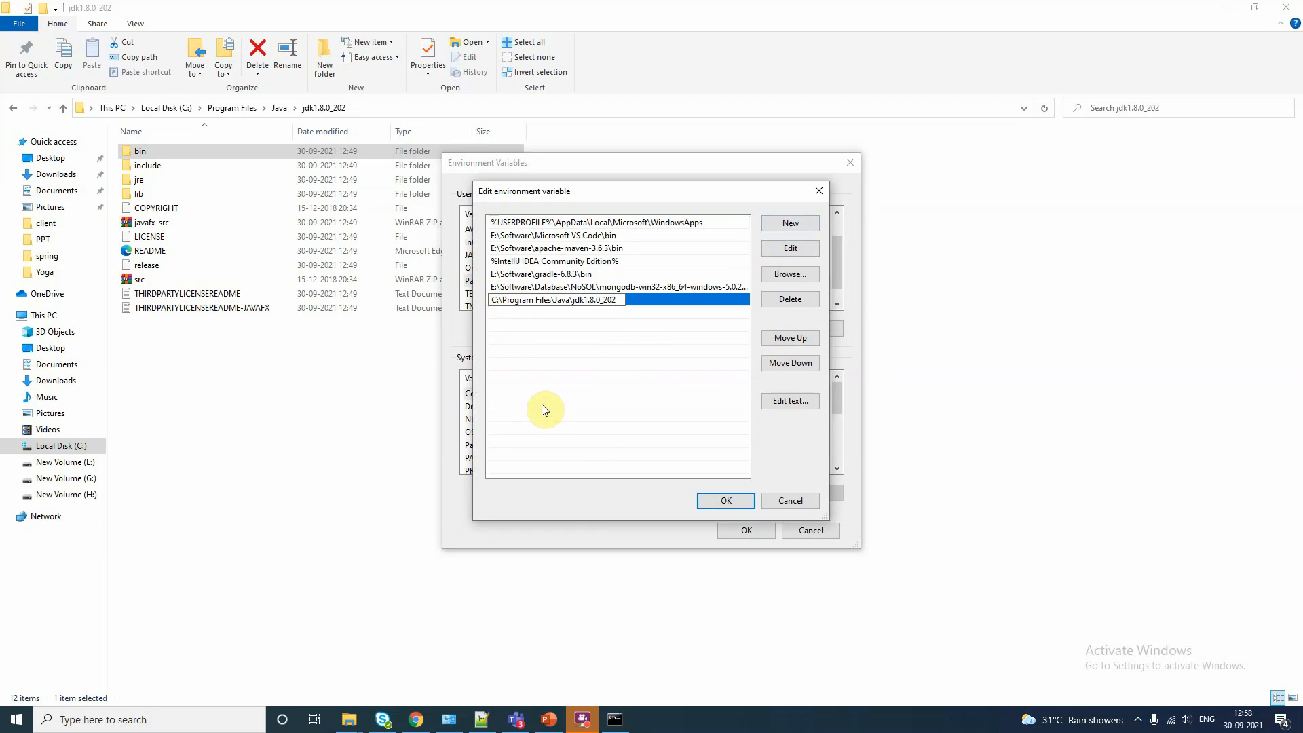
pyautogui.write('\\BIN')
pyautogui.press('BackSpace')
pyautogui.press('BackSpace')
pyautogui.press('BackSpace')
pyautogui.write('bin')
# Step: Review the new JDK bin entry in Path, then save the entry and the environment variable changes
pyautogui.moveTo(617, 301); pyautogui.dragTo(489, 300)
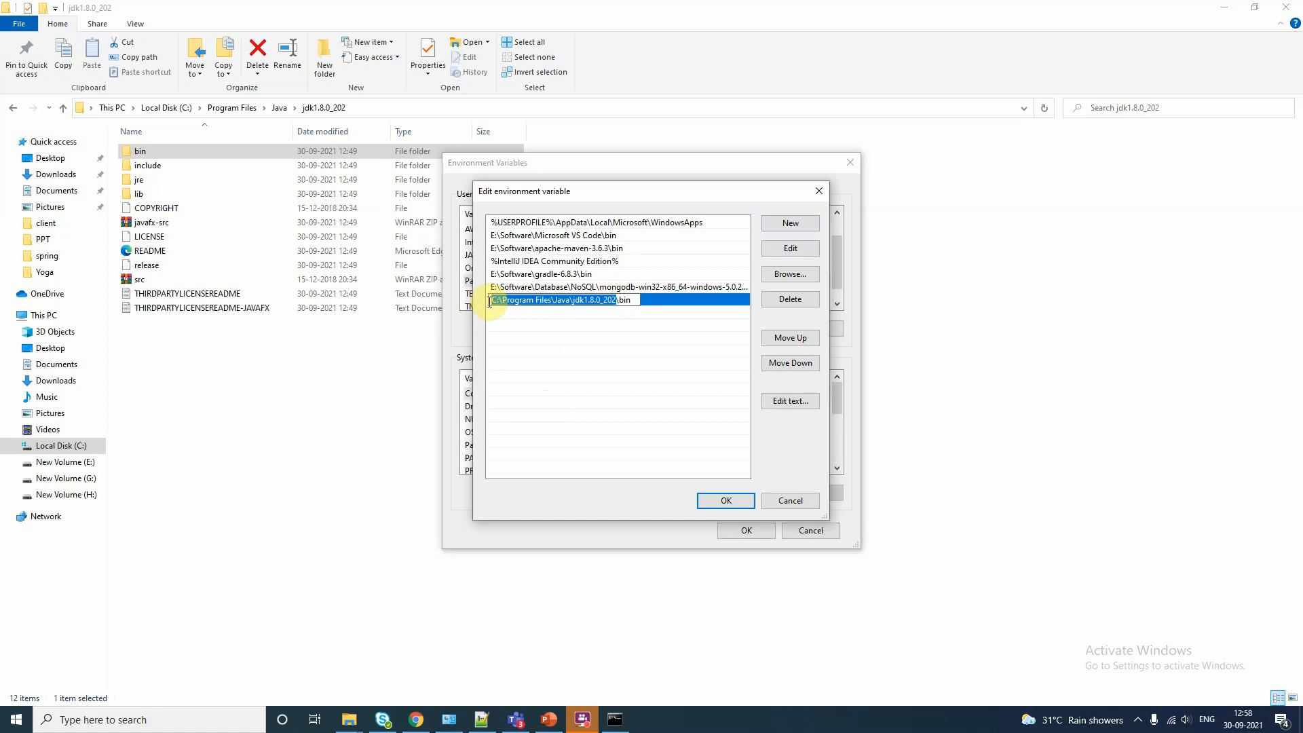
pyautogui.moveTo(638, 299); pyautogui.dragTo(486, 309)
pyautogui.click(597, 369)
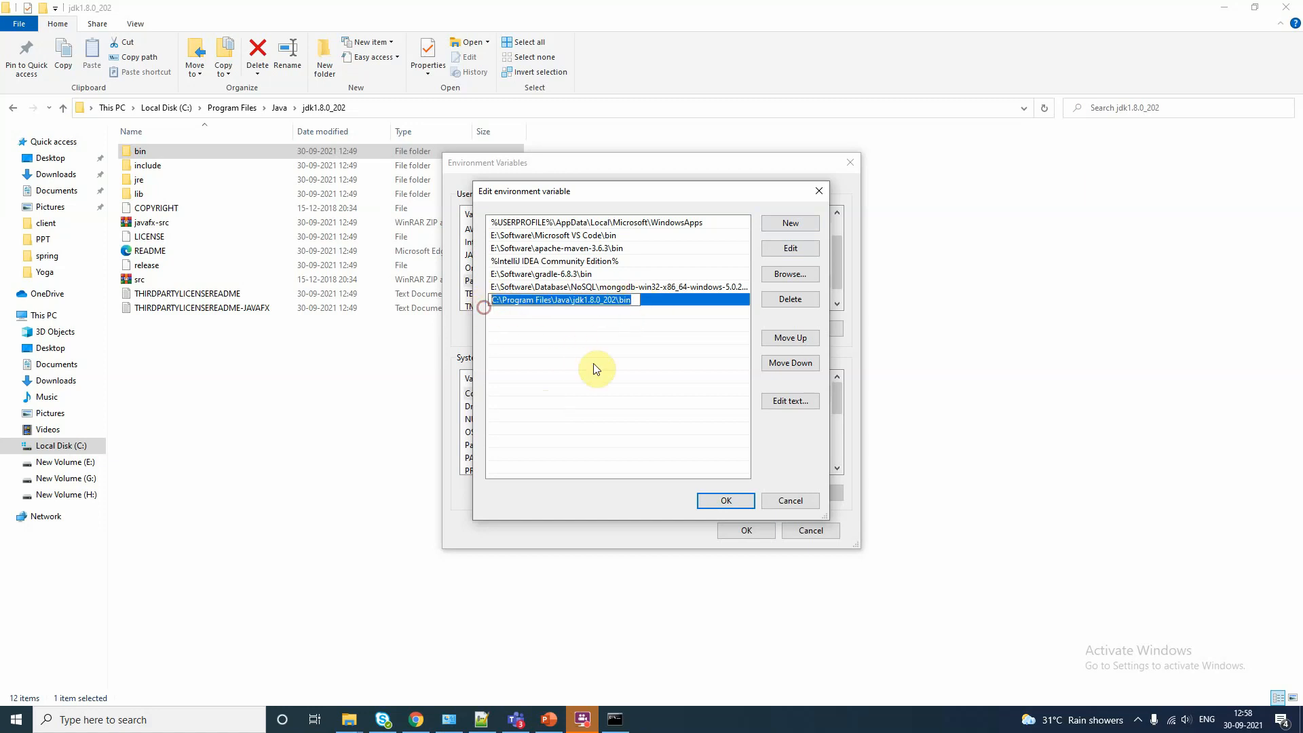
pyautogui.click(727, 501)
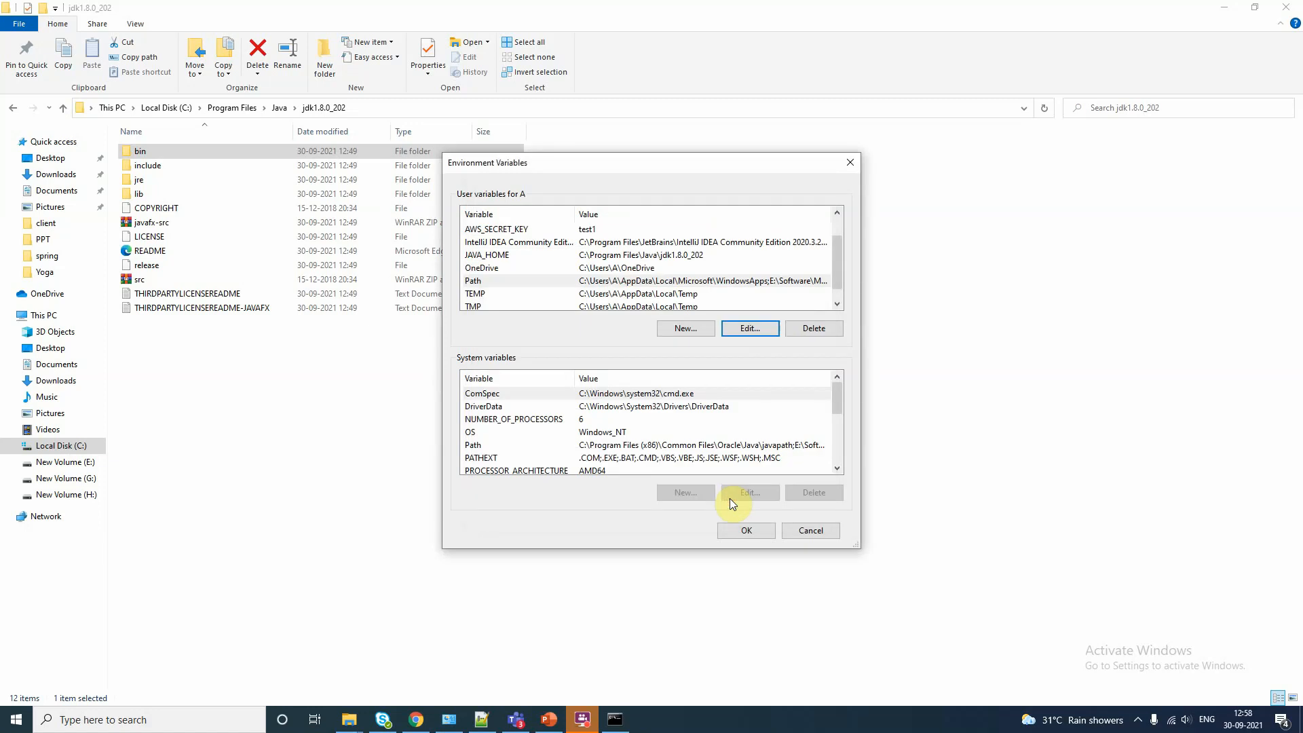
pyautogui.click(751, 533)
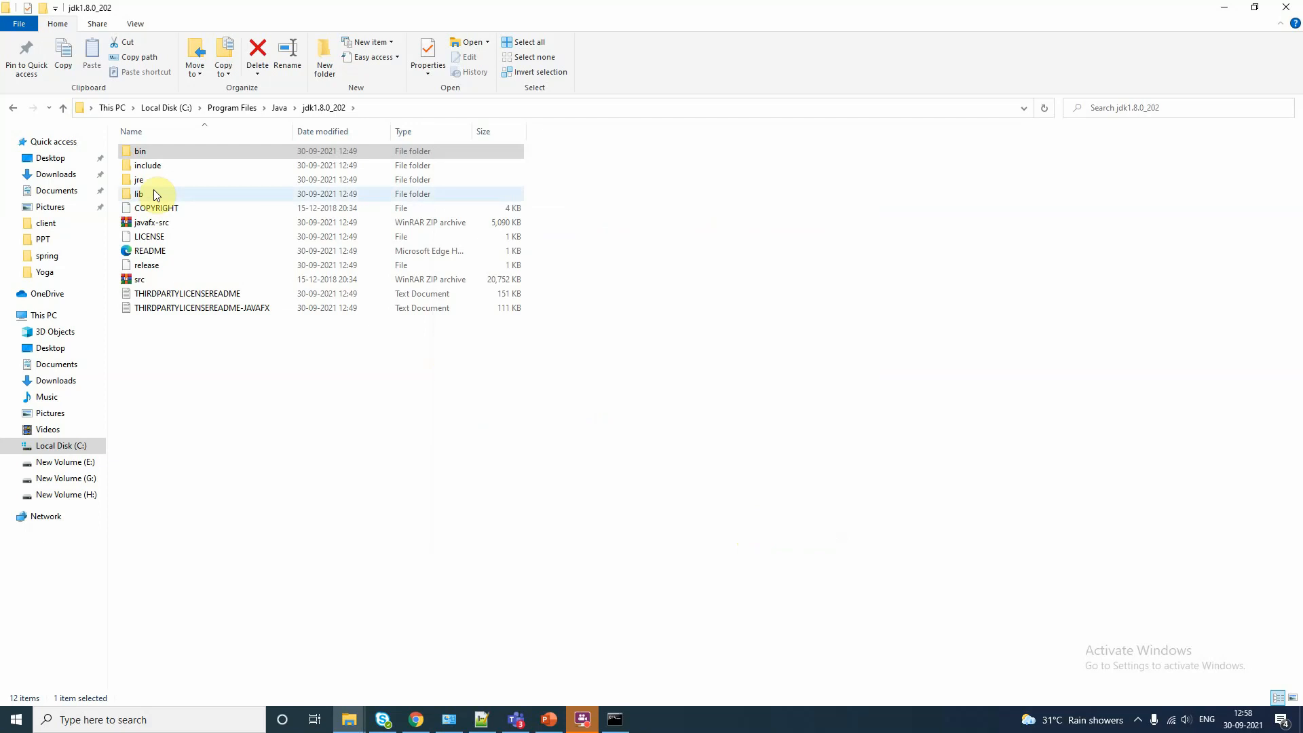
# Step: Show the full paths of the jdk1.8.0_202 folder and its bin subfolder, then switch back to Command Prompt
pyautogui.click(379, 108)
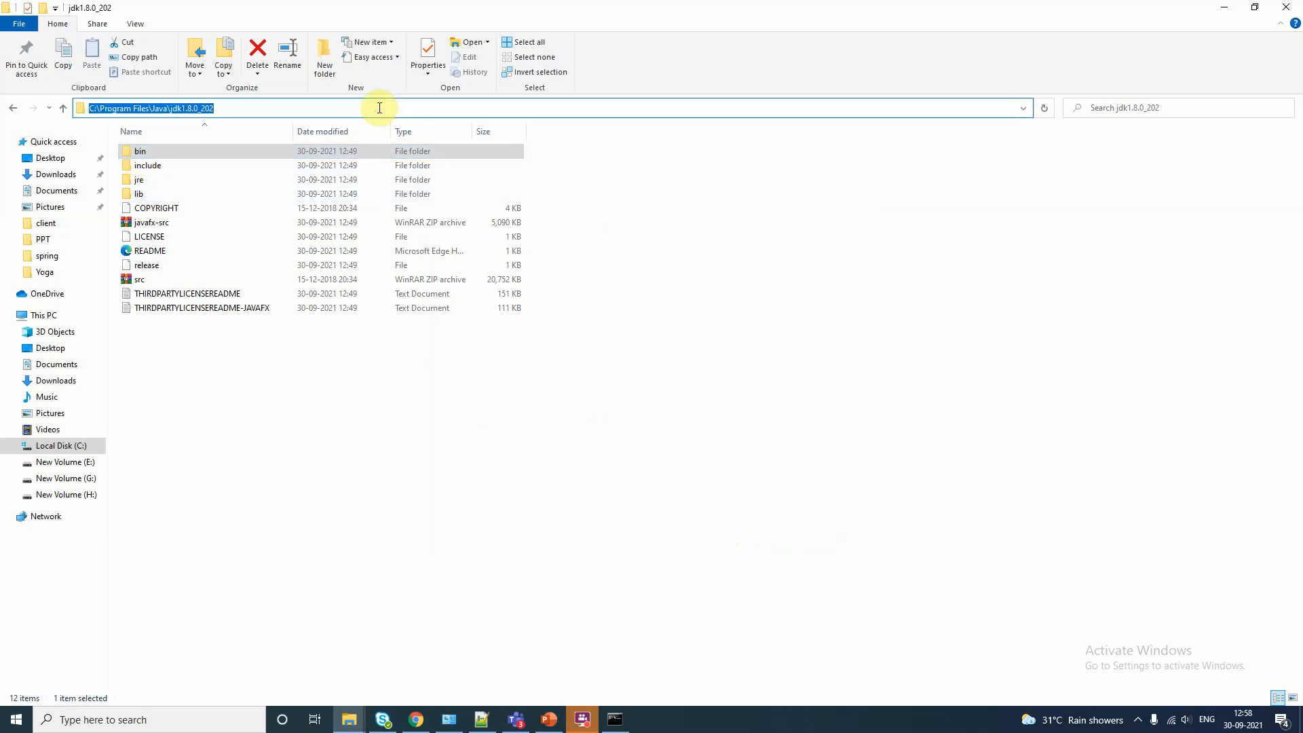
pyautogui.moveTo(249, 109); pyautogui.dragTo(91, 114)
pyautogui.click(411, 452)
pyautogui.click(144, 157)
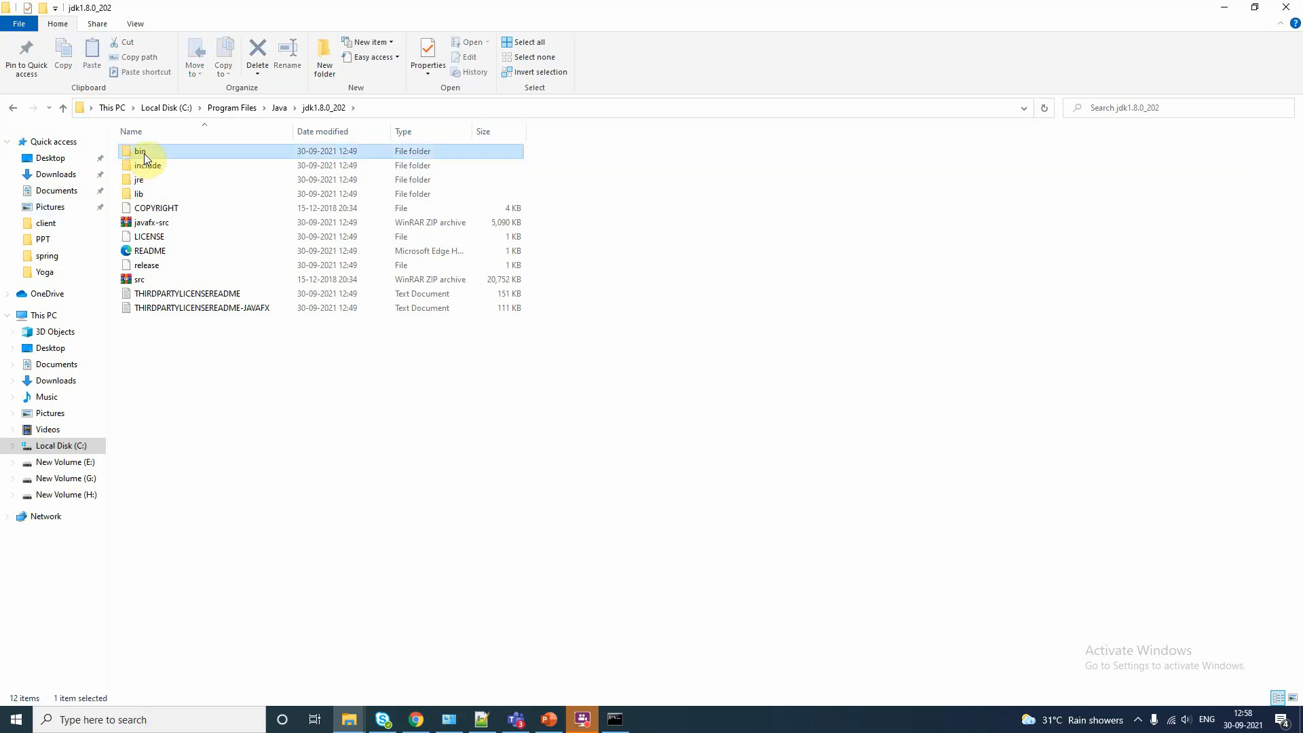
pyautogui.doubleClick(143, 158)
pyautogui.click(422, 108)
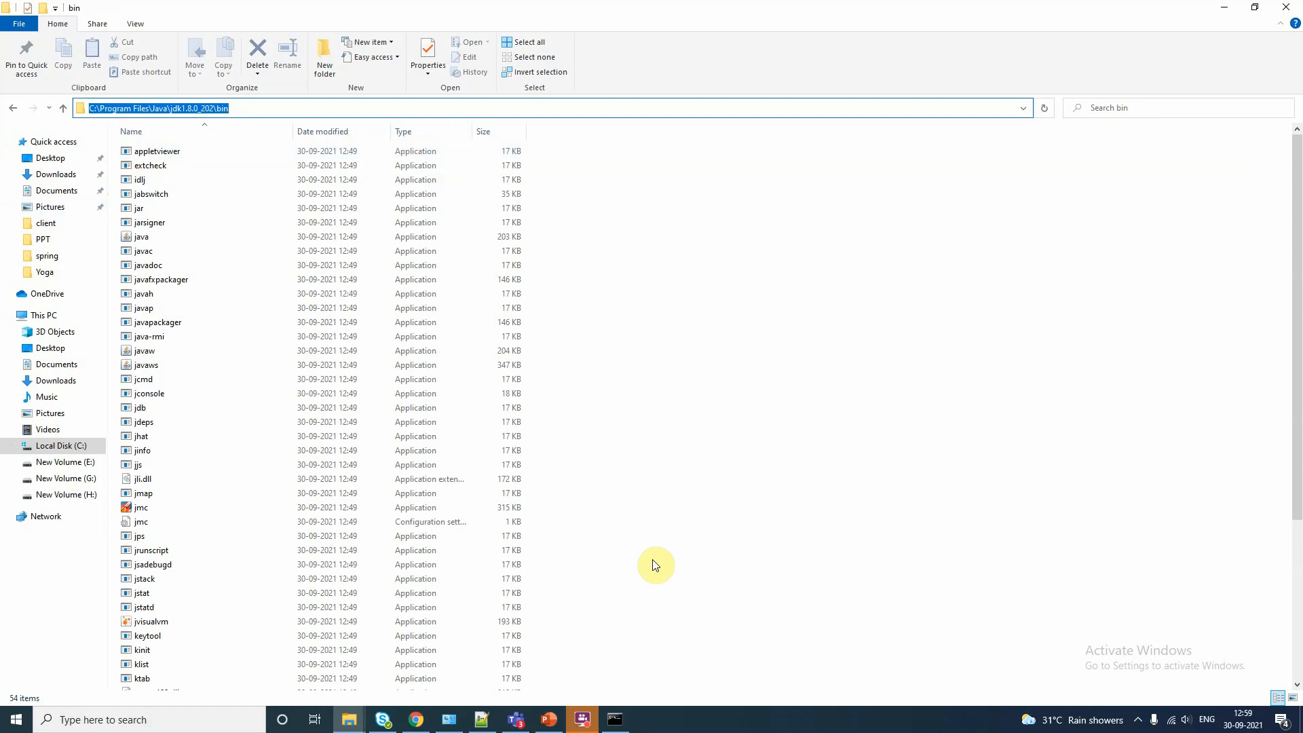
pyautogui.click(628, 724)
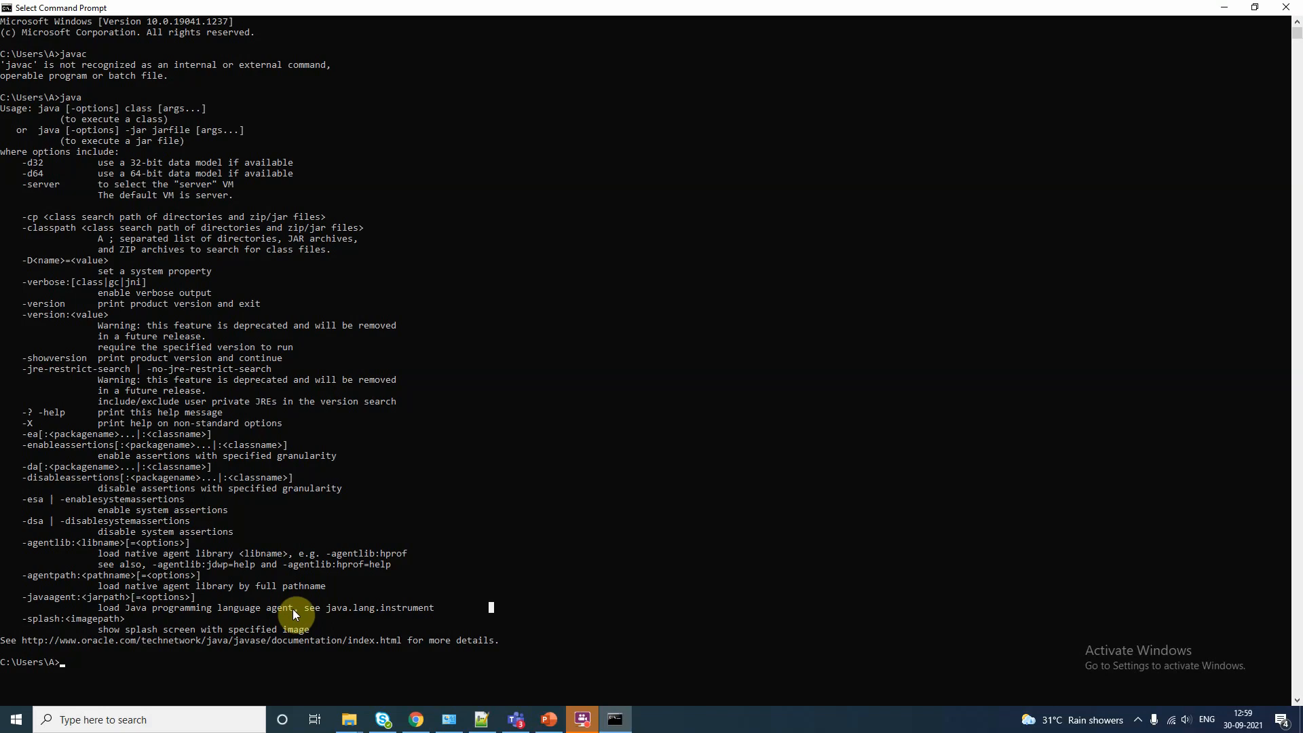
# Step: Exit the current Command Prompt session and open a fresh Command Prompt window
pyautogui.write('exit')
pyautogui.press('Return')
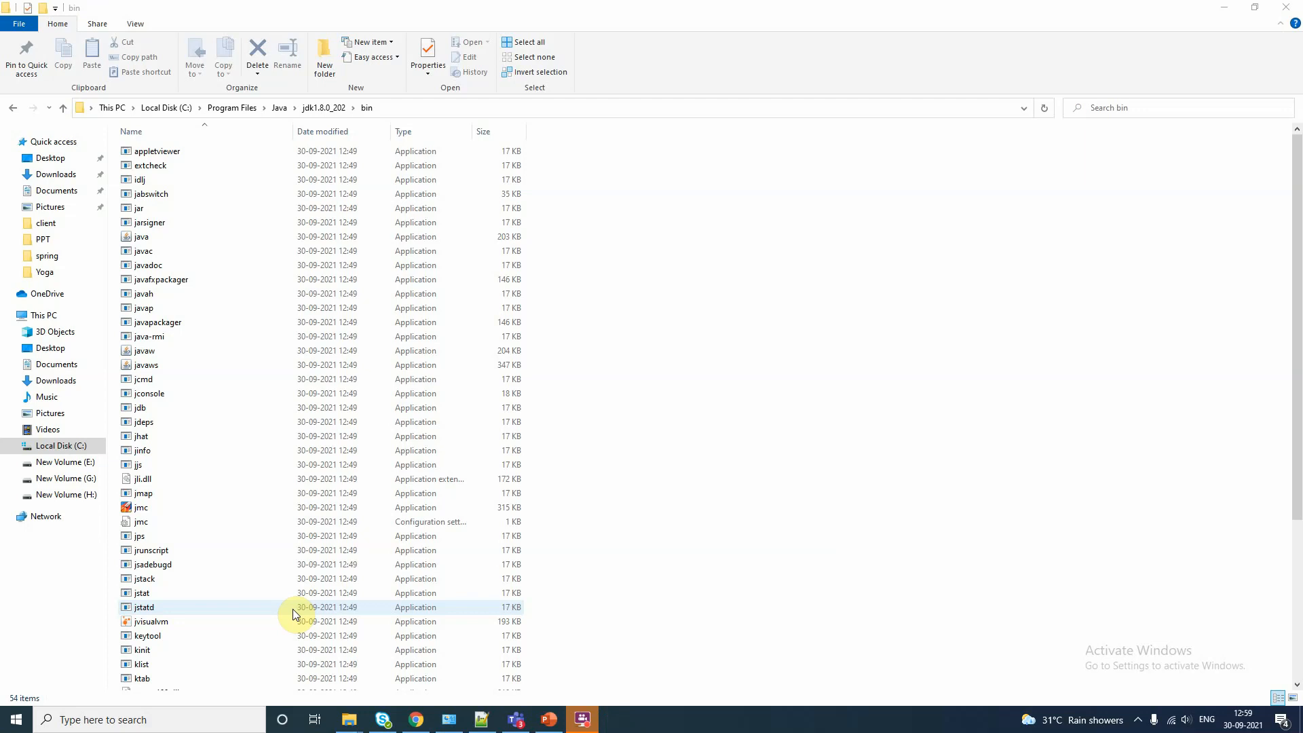
pyautogui.click(166, 721)
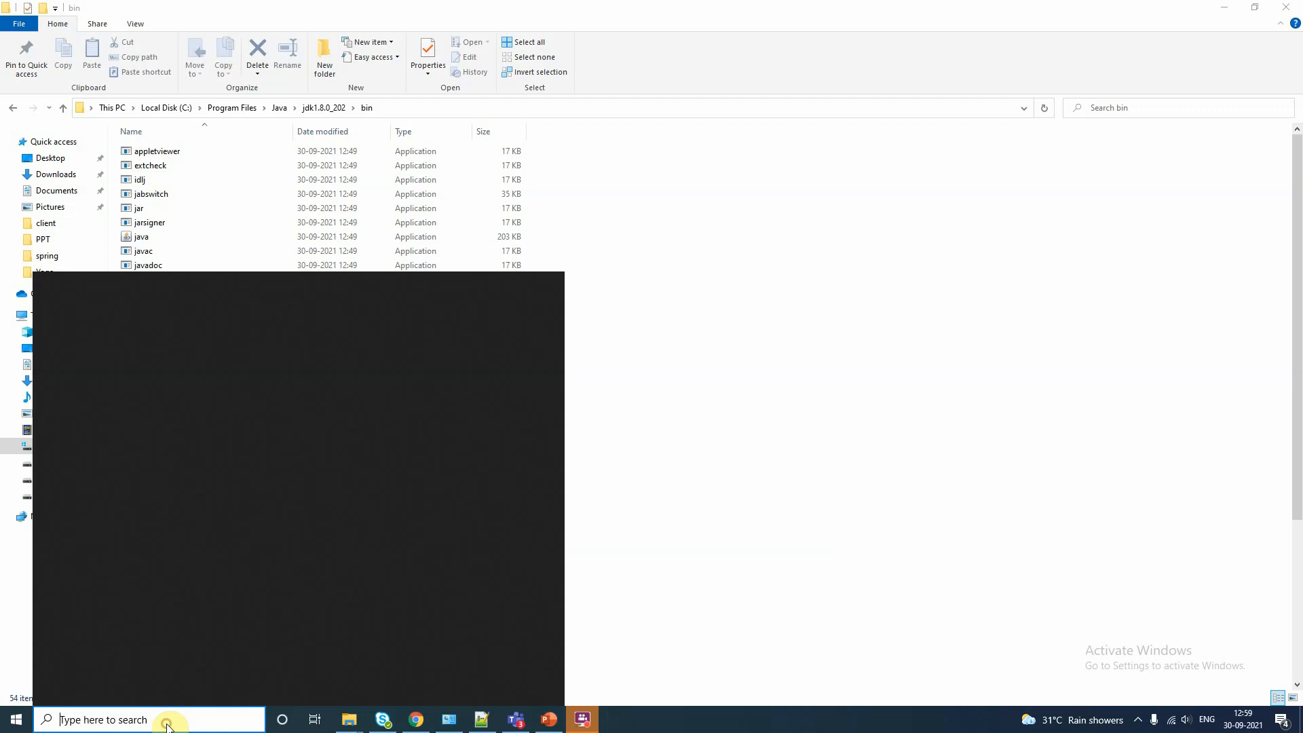
pyautogui.write('cm')
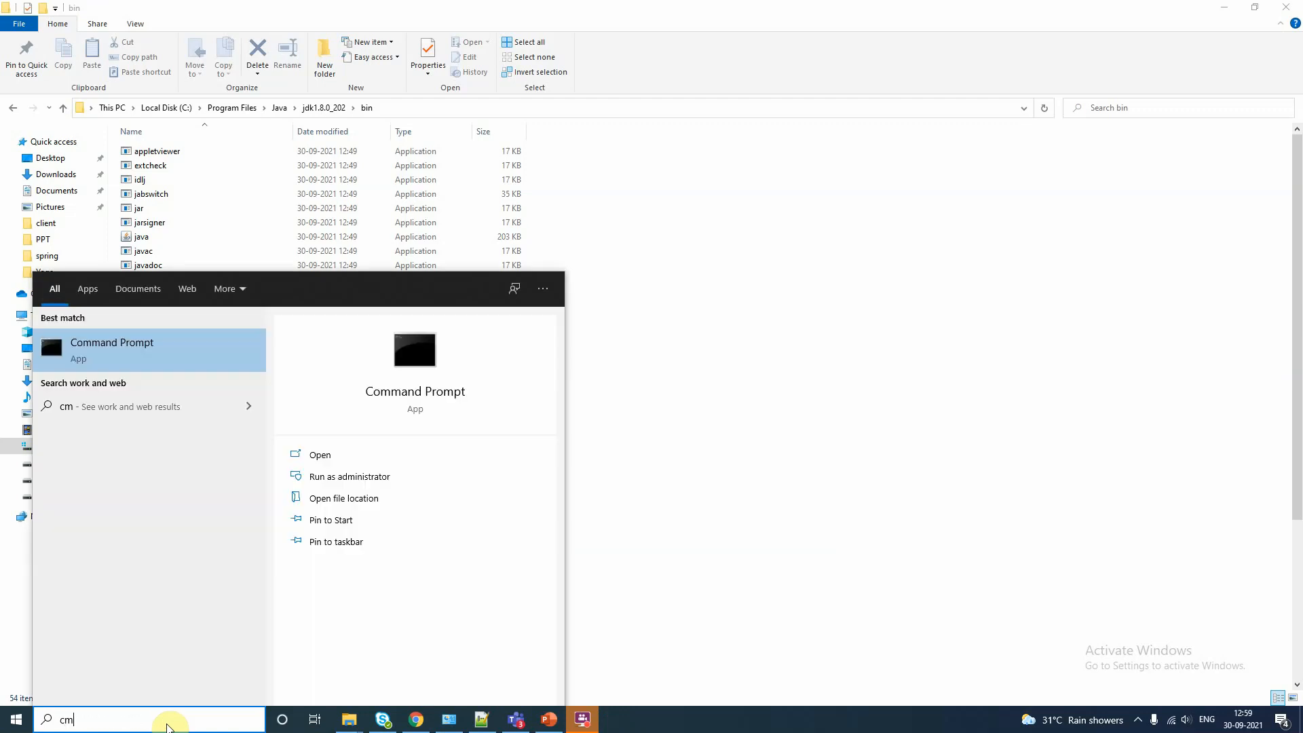
pyautogui.press('Return')
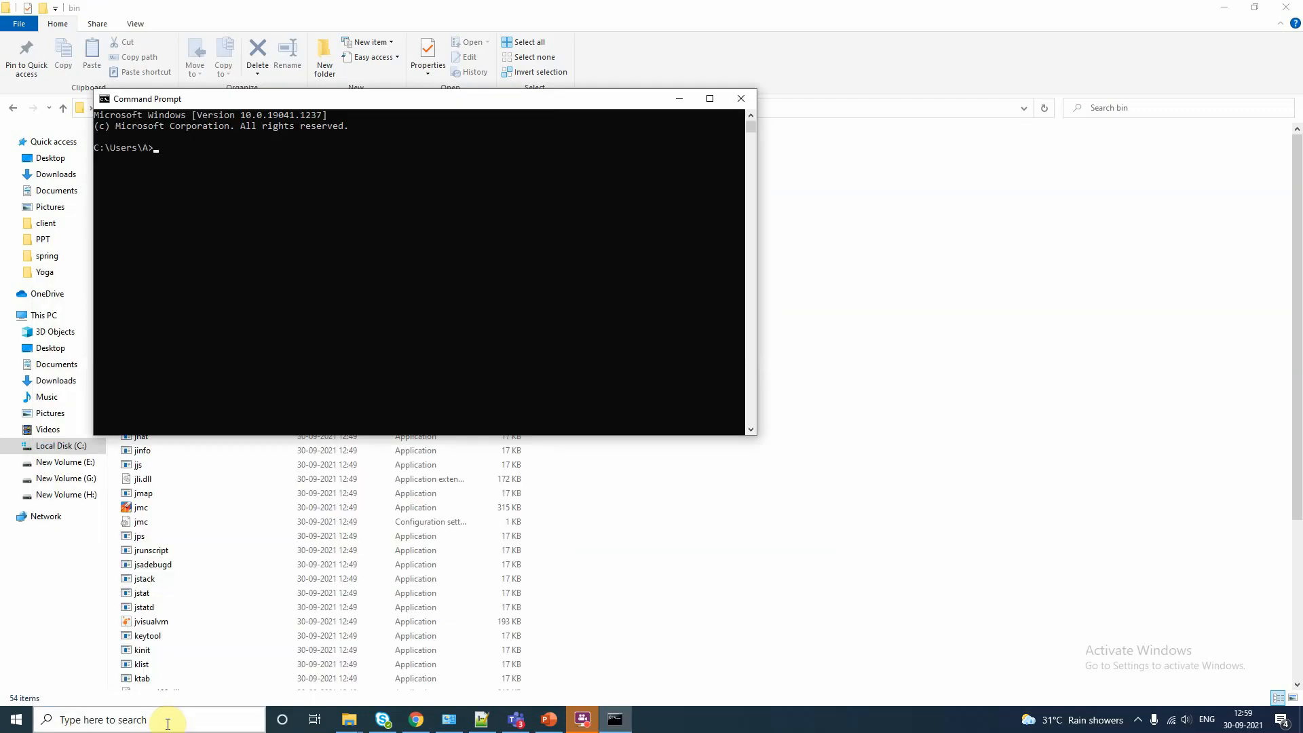
# Step: Run javac in the new Command Prompt and read through its usage output
pyautogui.write('javac')
pyautogui.press('Return')
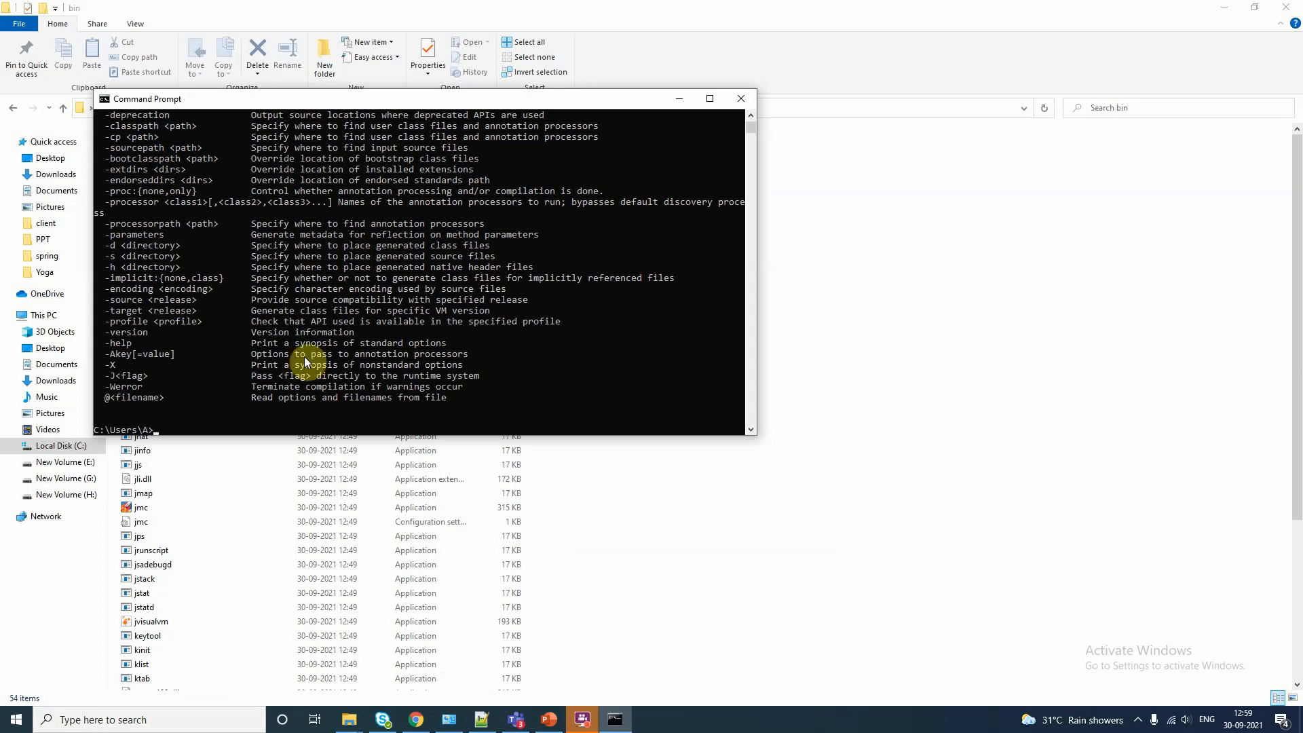
pyautogui.scroll(4, 304, 356)
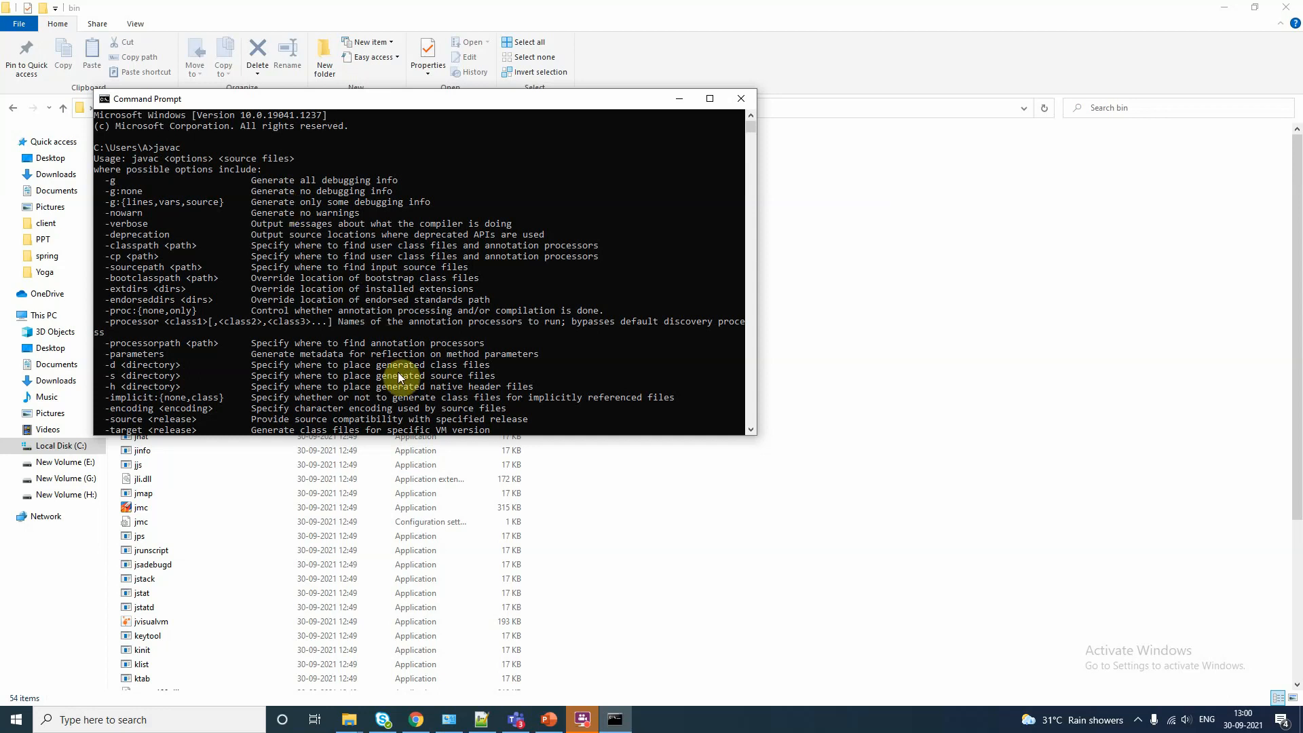
pyautogui.scroll(-6, 398, 373)
pyautogui.scroll(4, 399, 378)
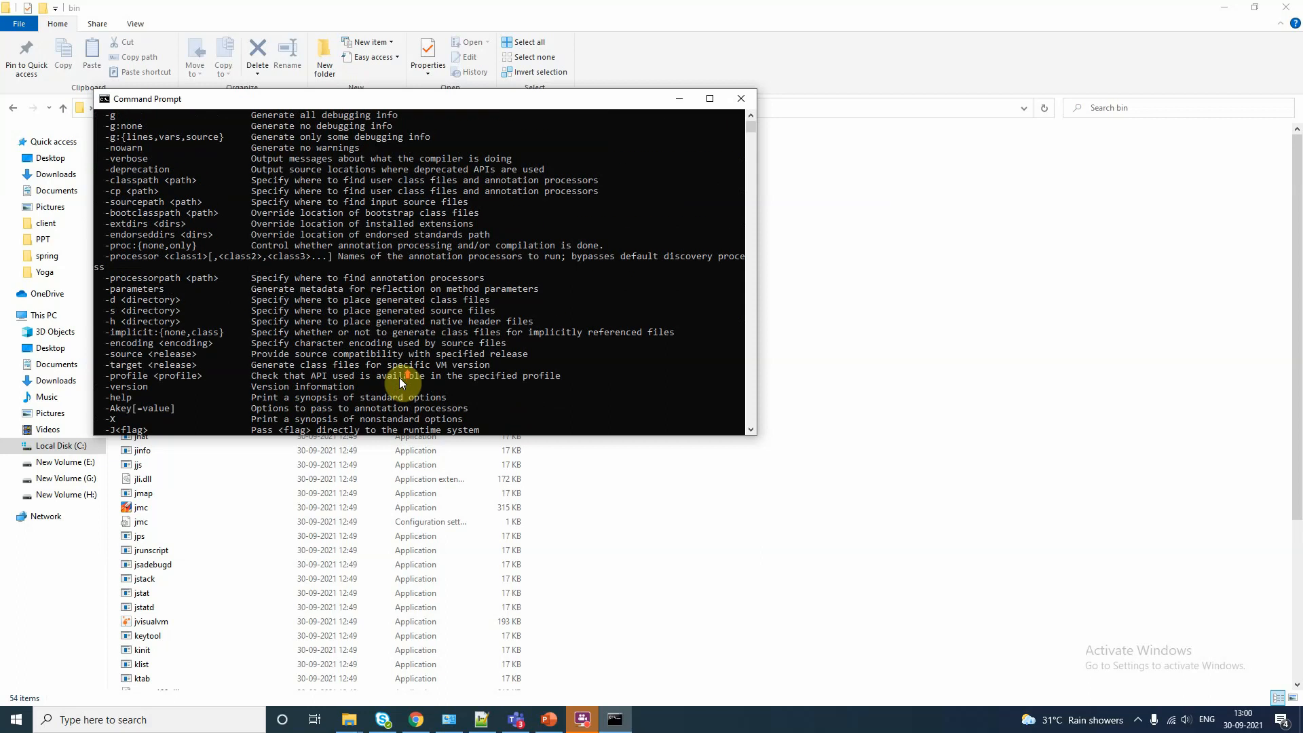
pyautogui.scroll(3, 400, 378)
pyautogui.scroll(-5, 399, 378)
# Step: Run java, and print the JAVA_HOME variable with echo %JAVA_HOME%
pyautogui.write('java')
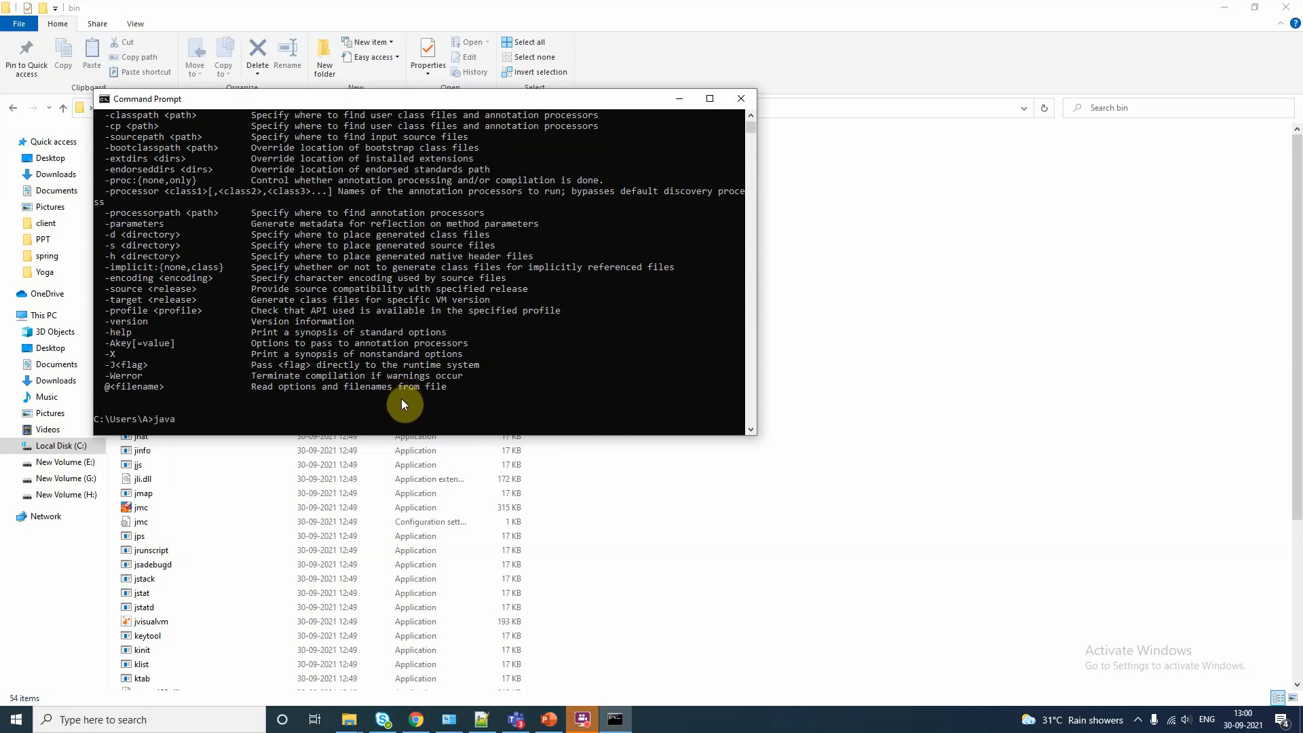
pyautogui.press('Return')
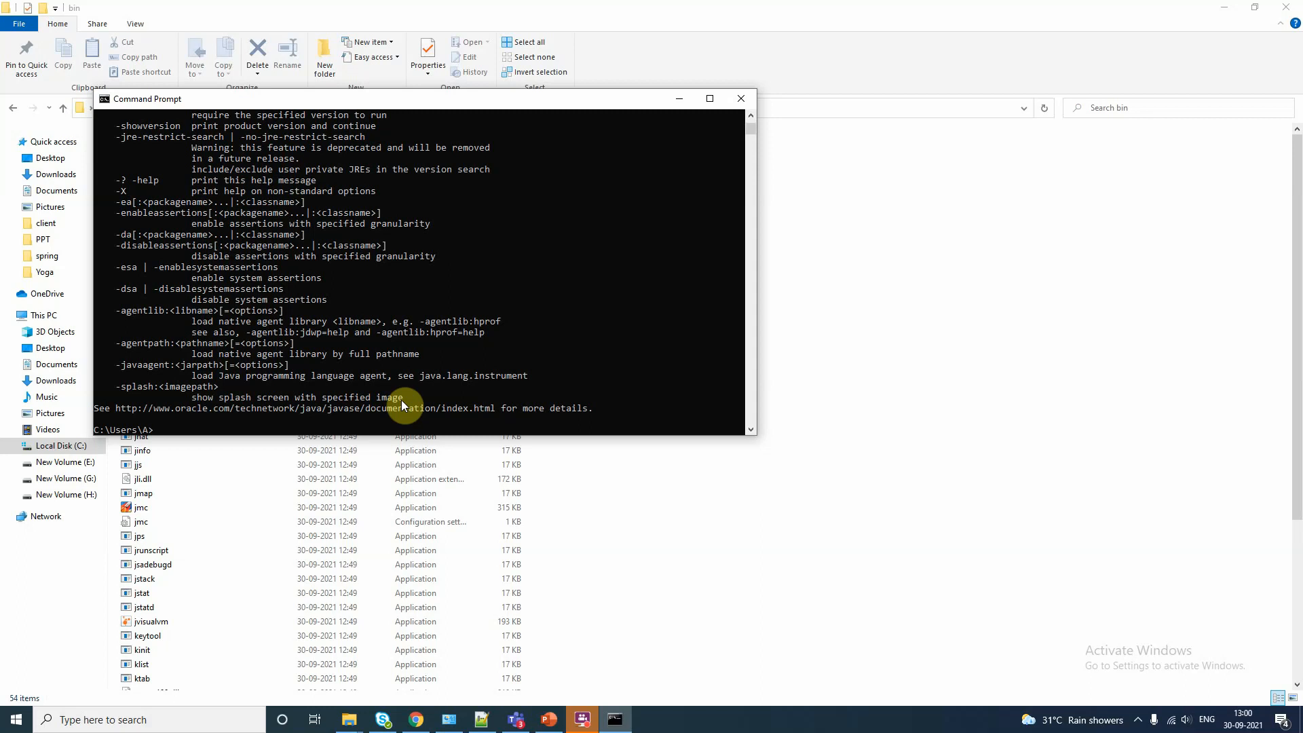
pyautogui.write('echo %JAVA_HOME%')
pyautogui.press('Return')
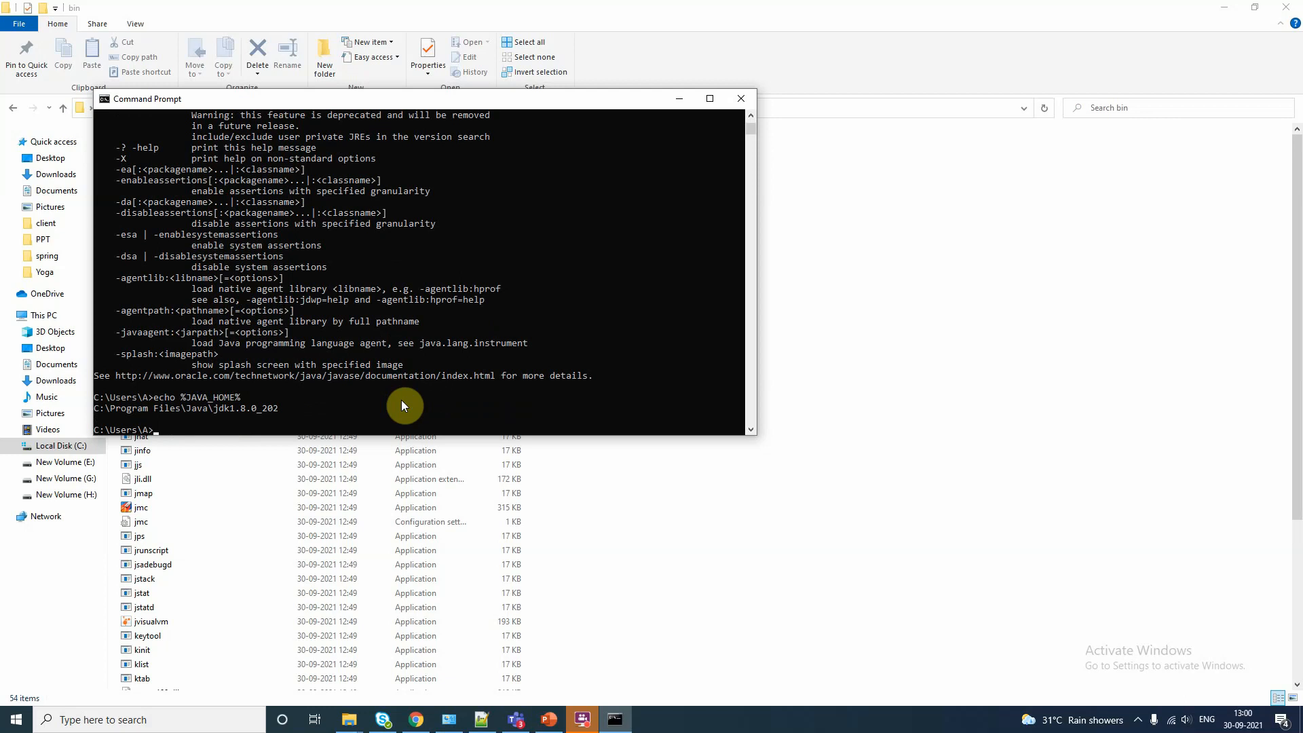
pyautogui.click(186, 719)
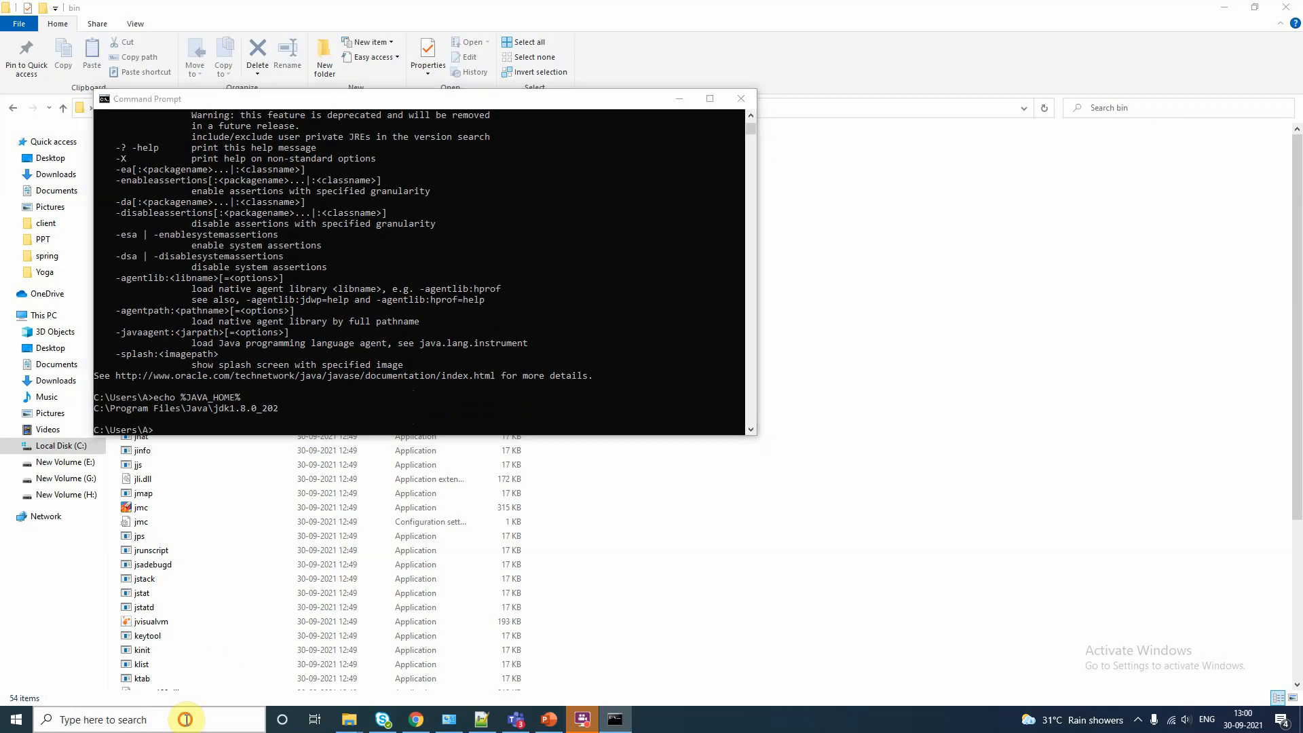
pyautogui.write('ENV')
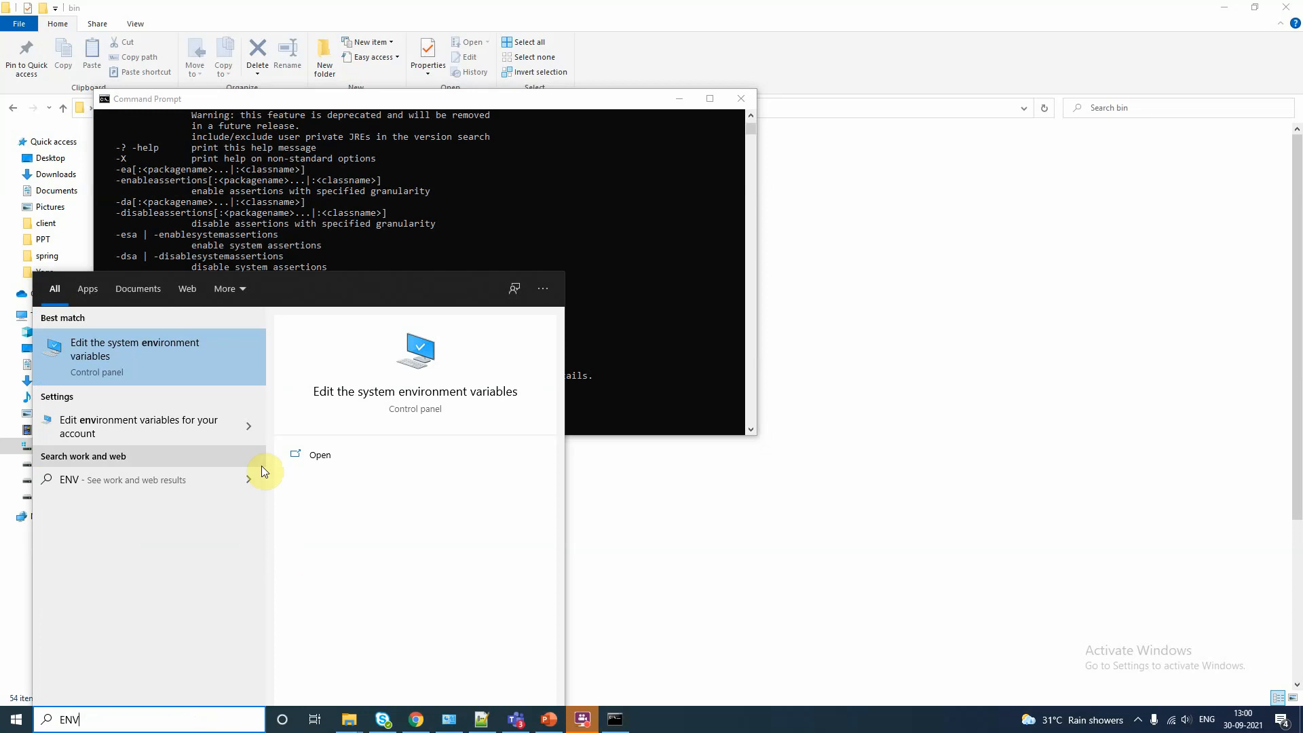
pyautogui.click(664, 404)
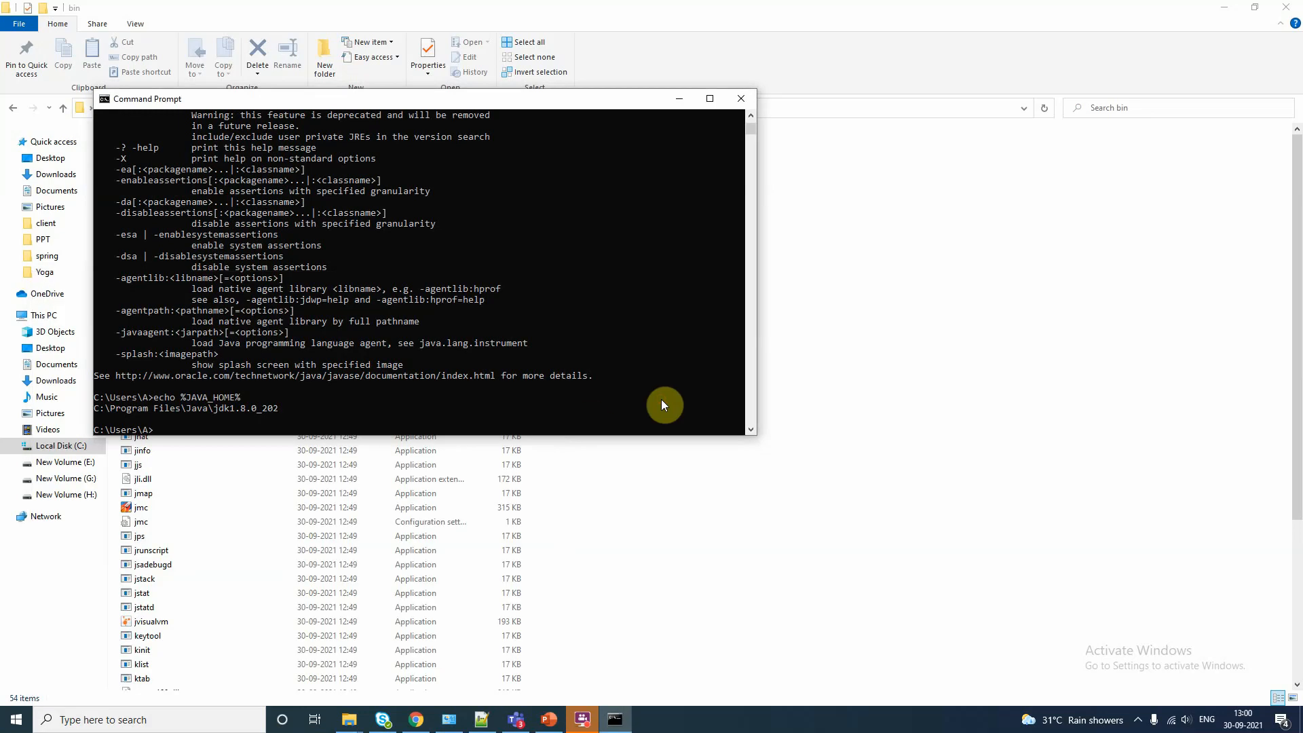
# Step: Print the path variable with echo %PATH% and highlight its existing entries and the JDK bin entry in the output
pyautogui.write('echo %PATH%')
pyautogui.press('Return')
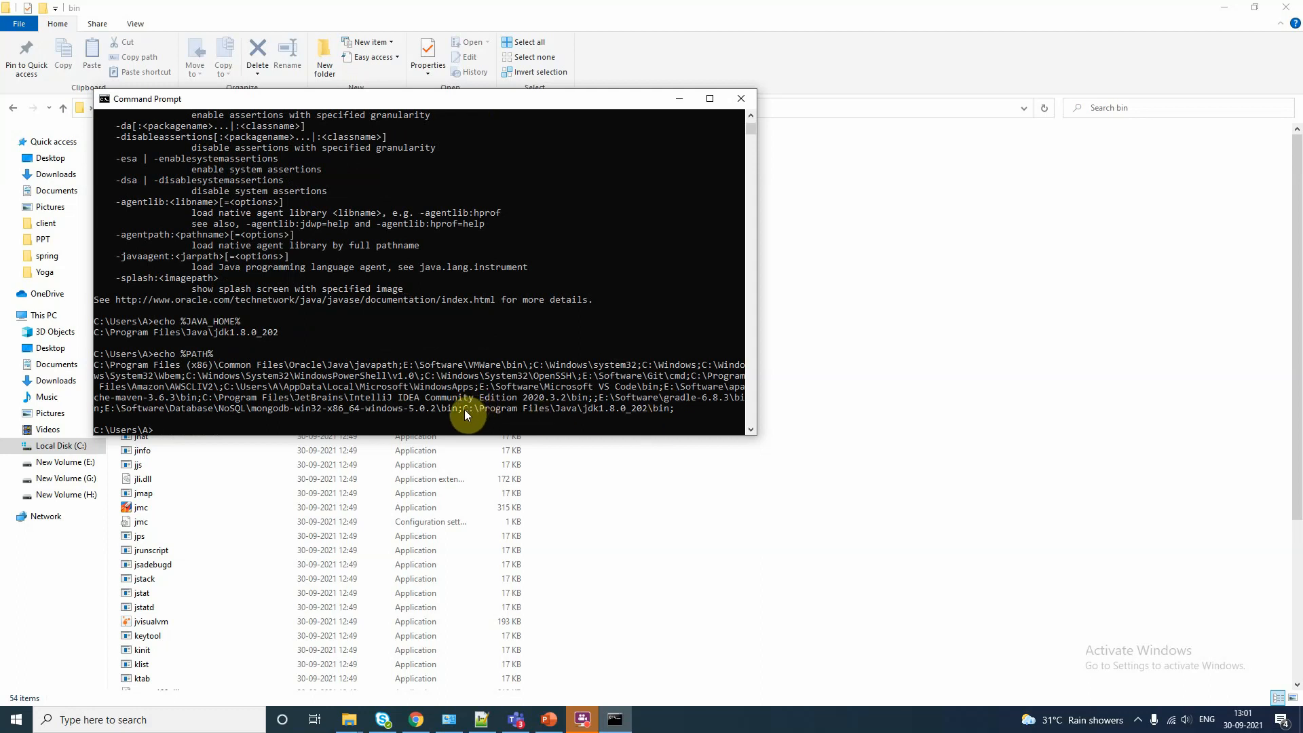
pyautogui.moveTo(464, 409); pyautogui.dragTo(666, 408)
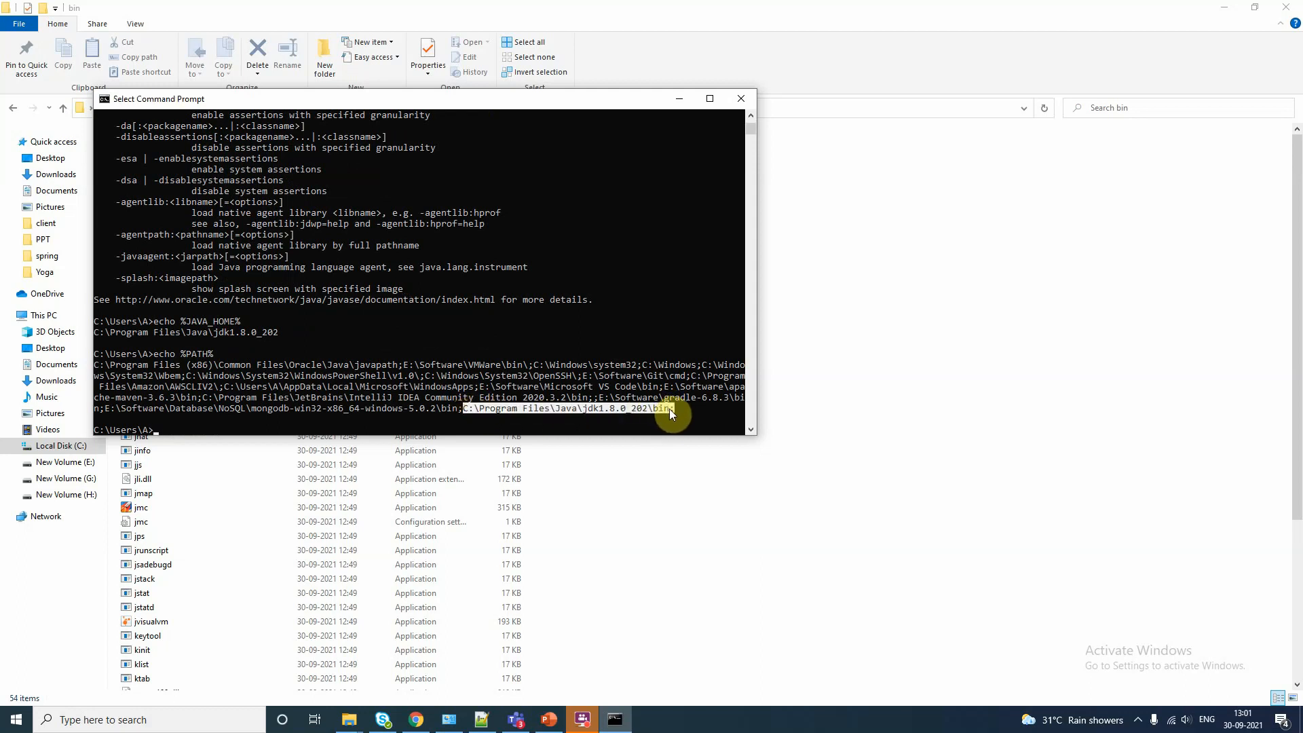
pyautogui.click(459, 408)
pyautogui.moveTo(415, 410); pyautogui.dragTo(91, 367)
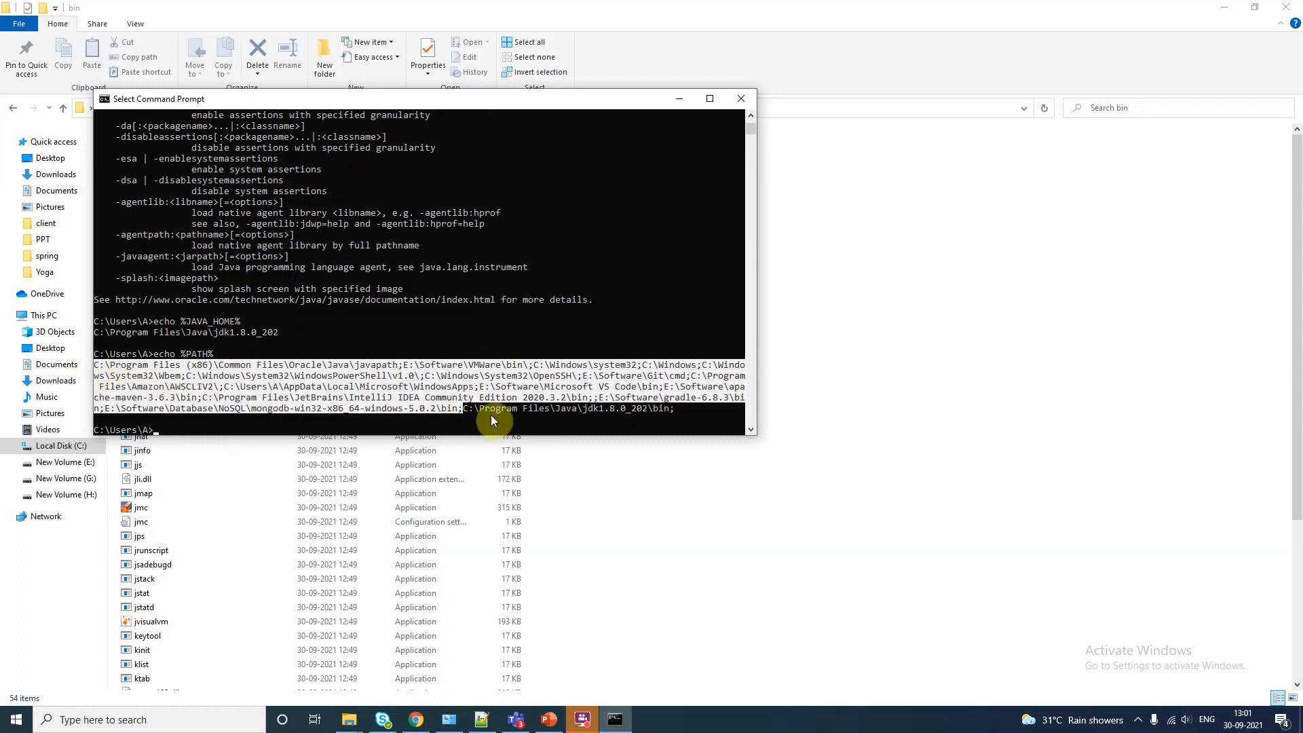
pyautogui.moveTo(468, 410); pyautogui.dragTo(479, 412)
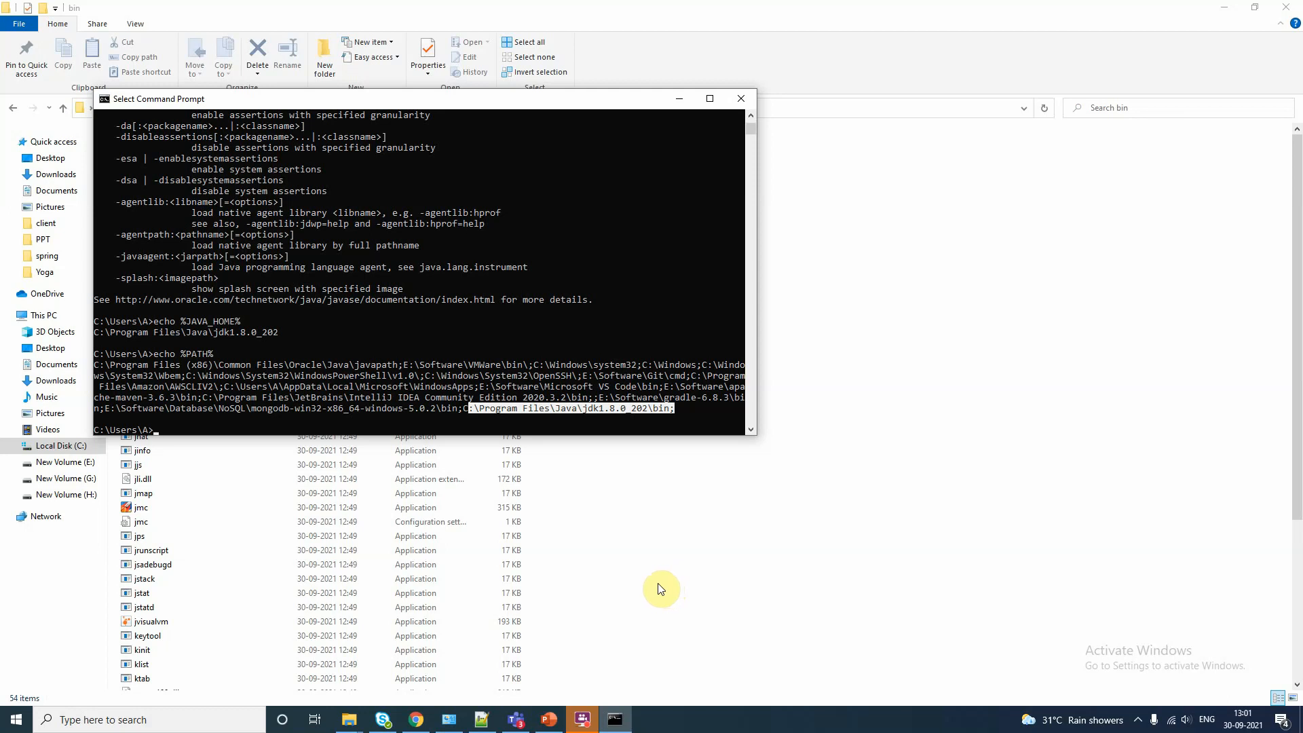
pyautogui.click(584, 721)
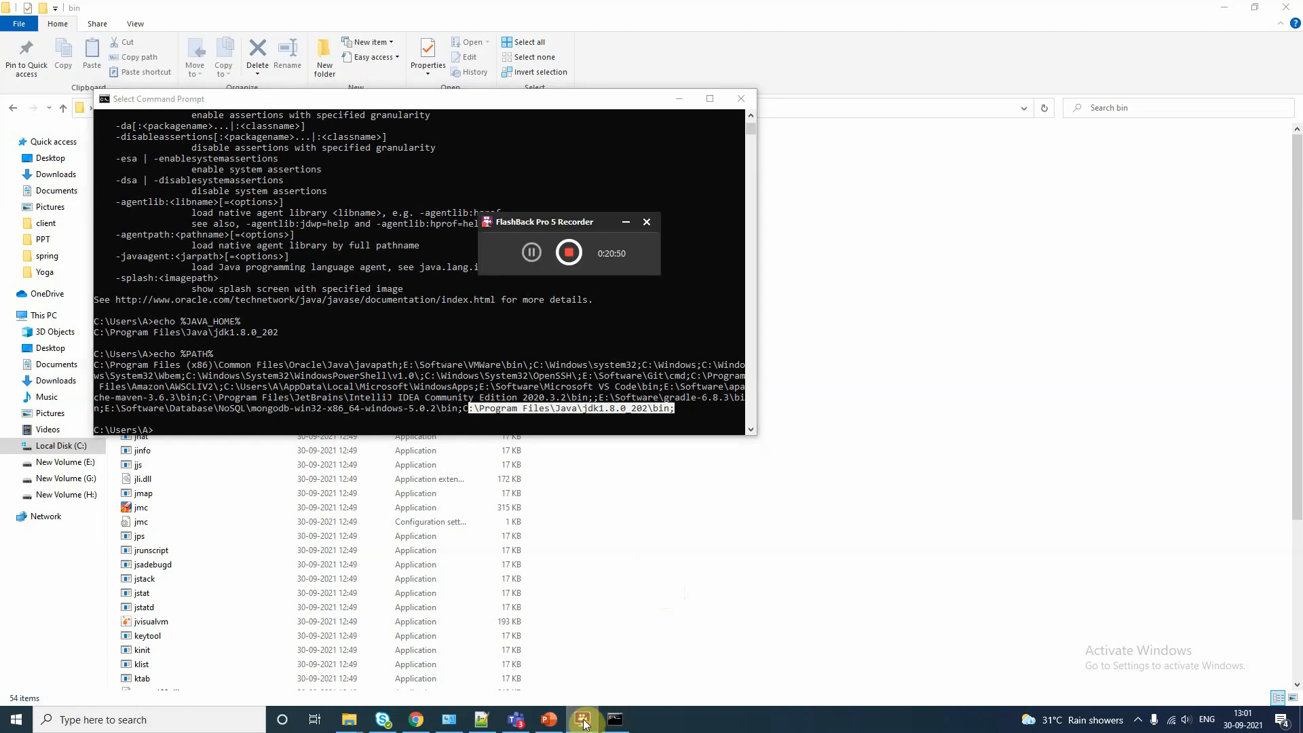